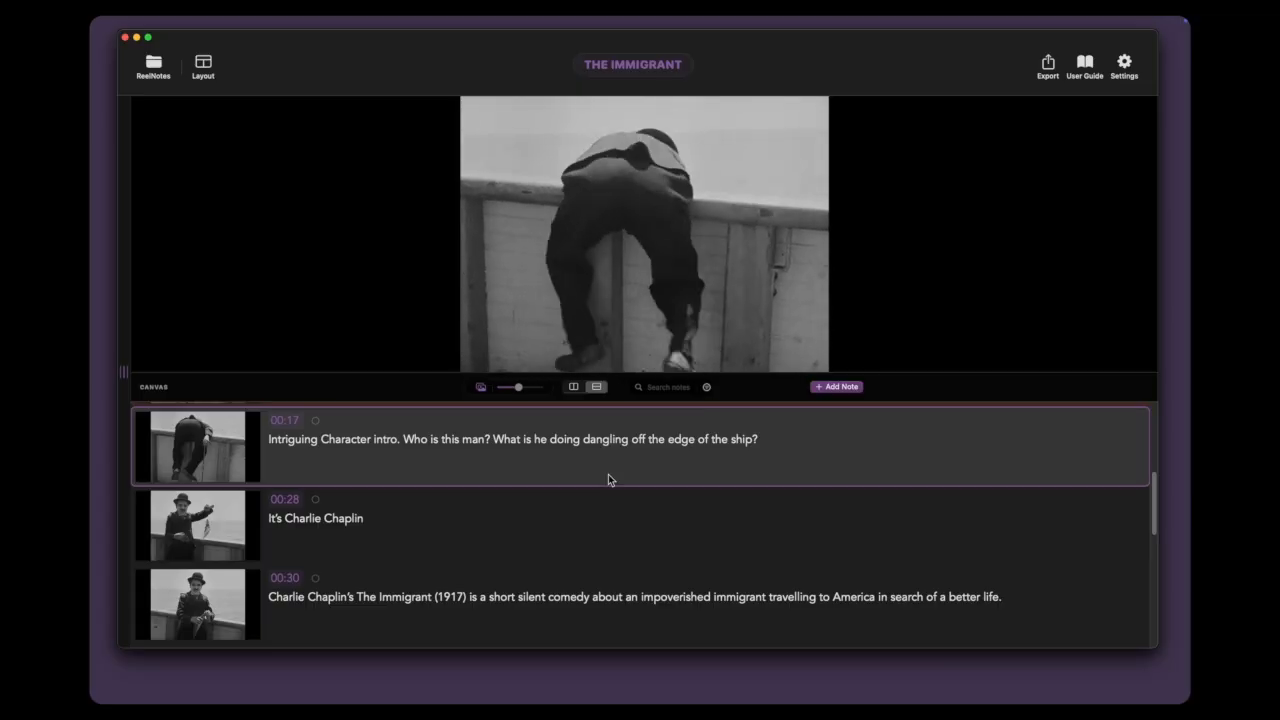
Step: Fast-forward the film at increasing speed and rewind it
key(l)
key(l)
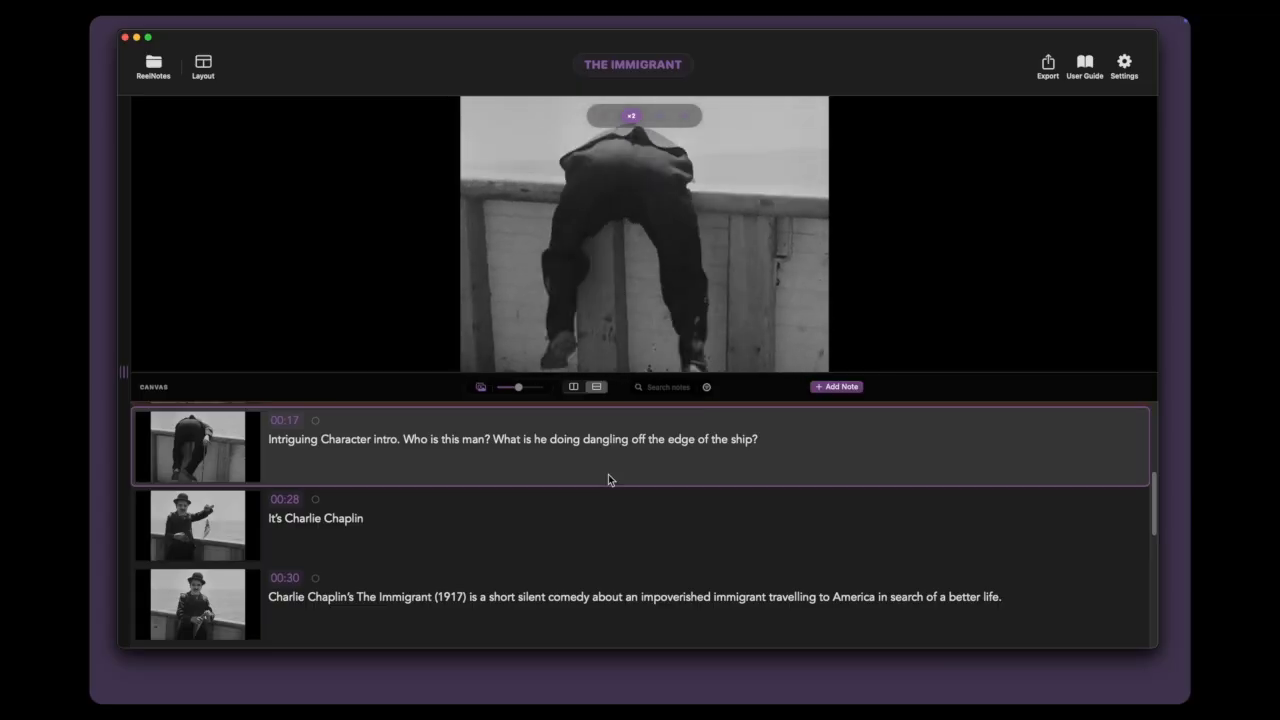
key(l)
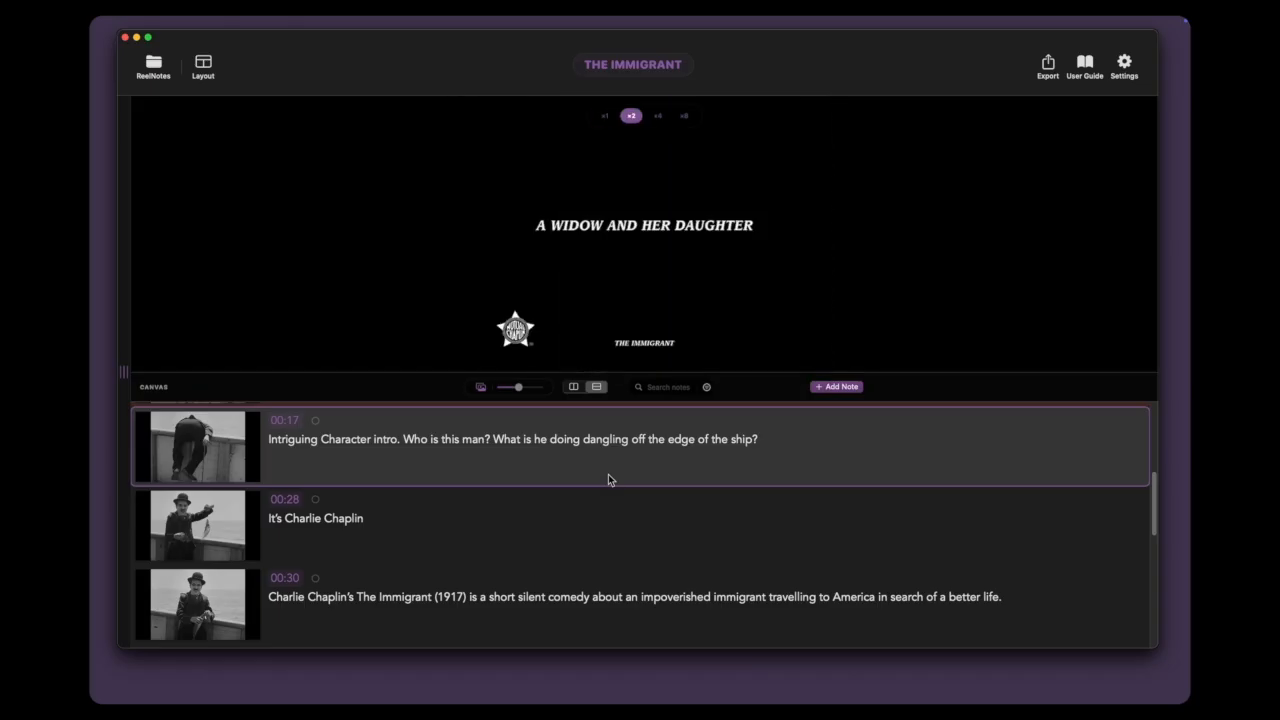
key(j)
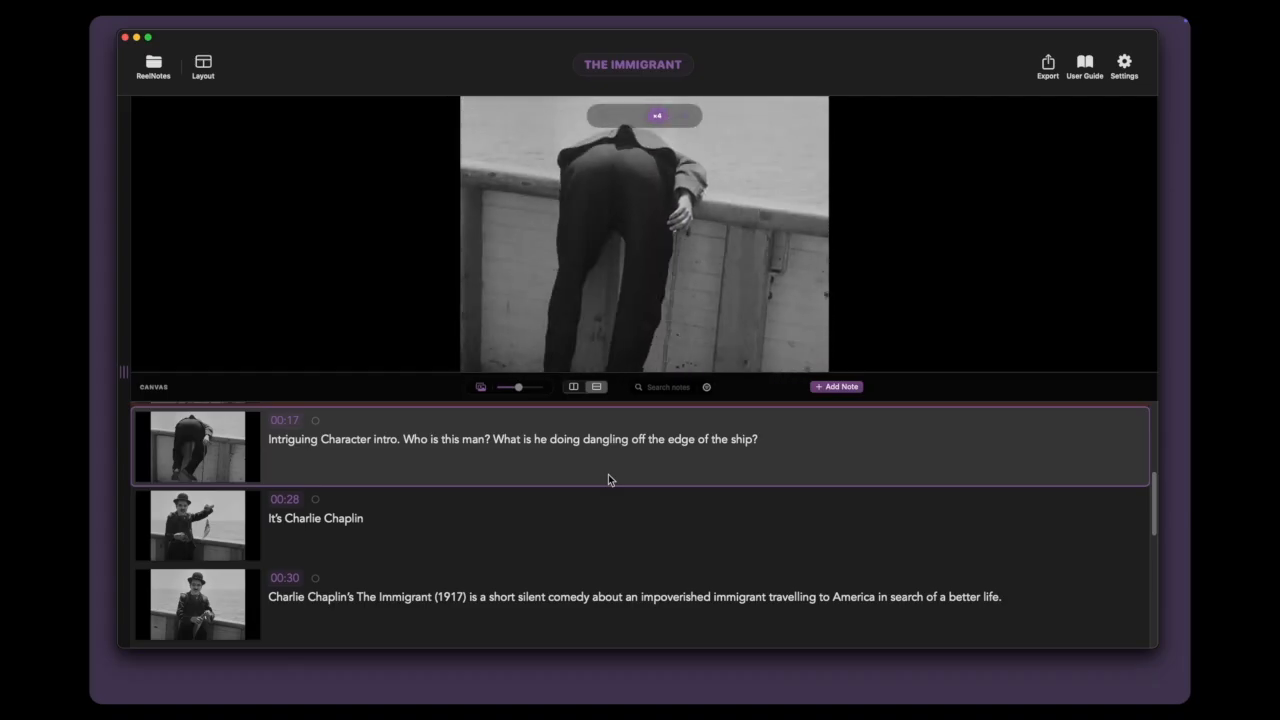
key(j)
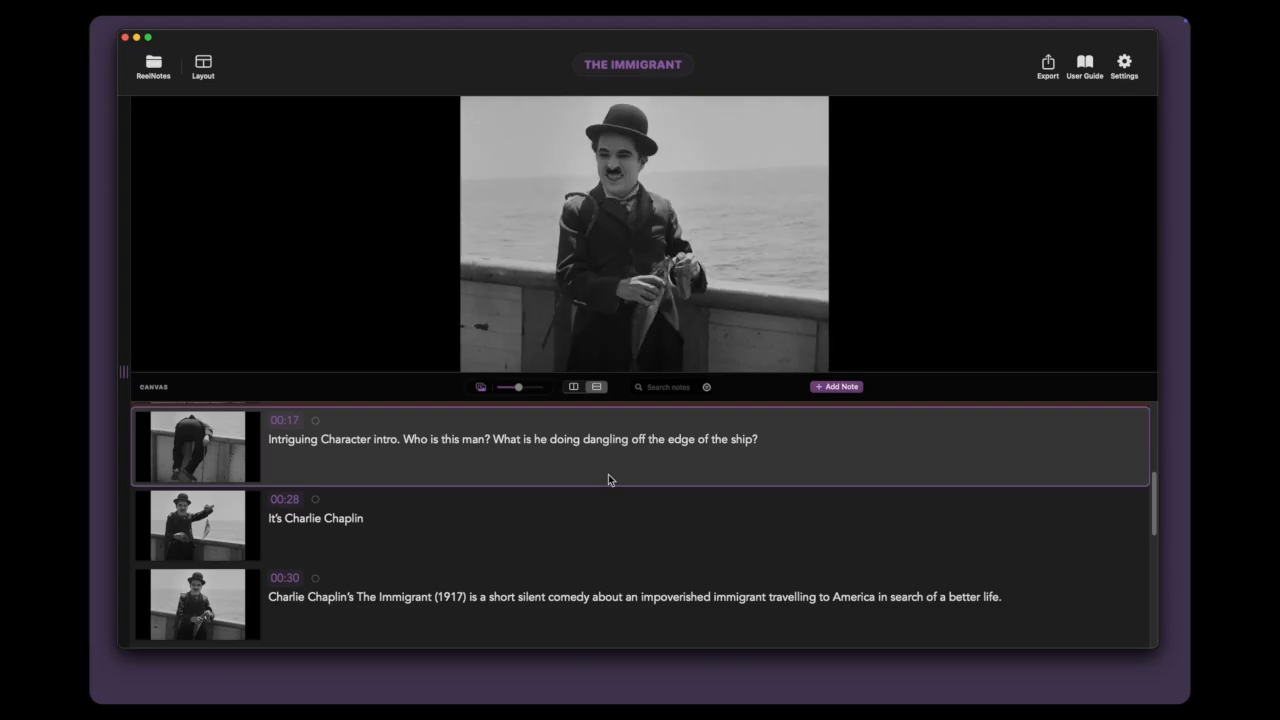
Step: Cycle the film's playback speed setting in the player controls
mouse_move(611, 360)
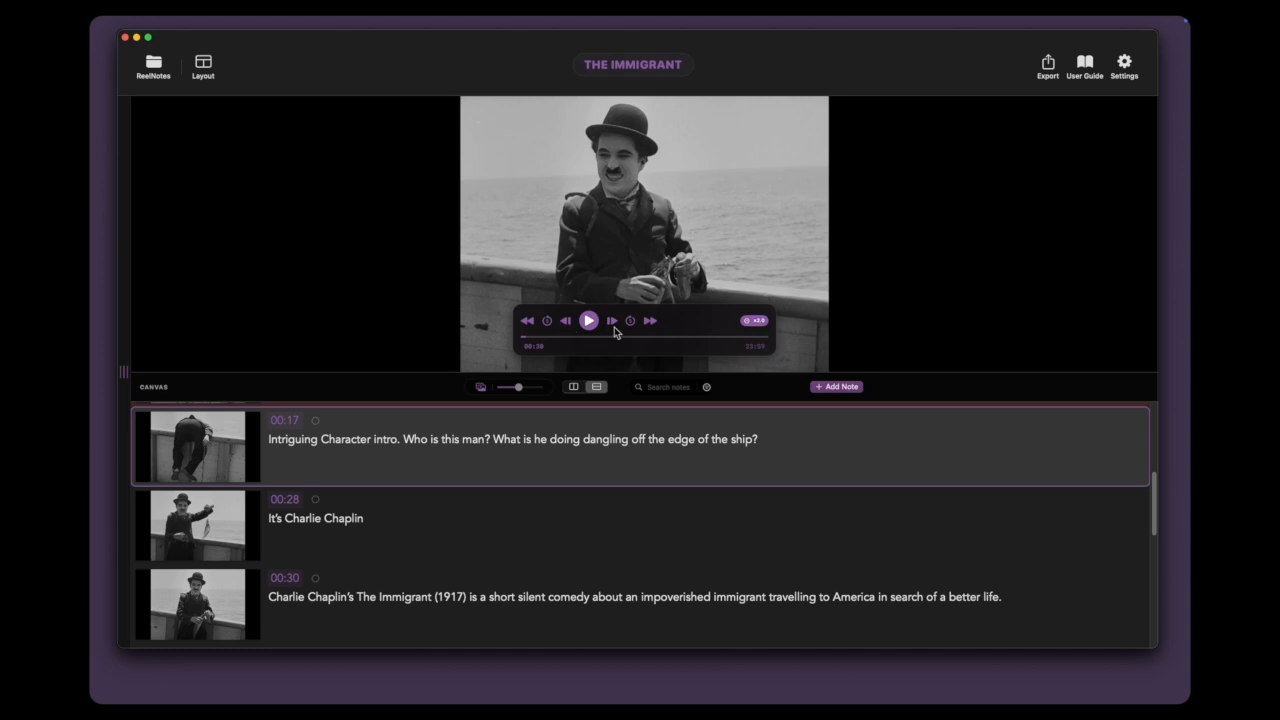
click(759, 322)
click(760, 322)
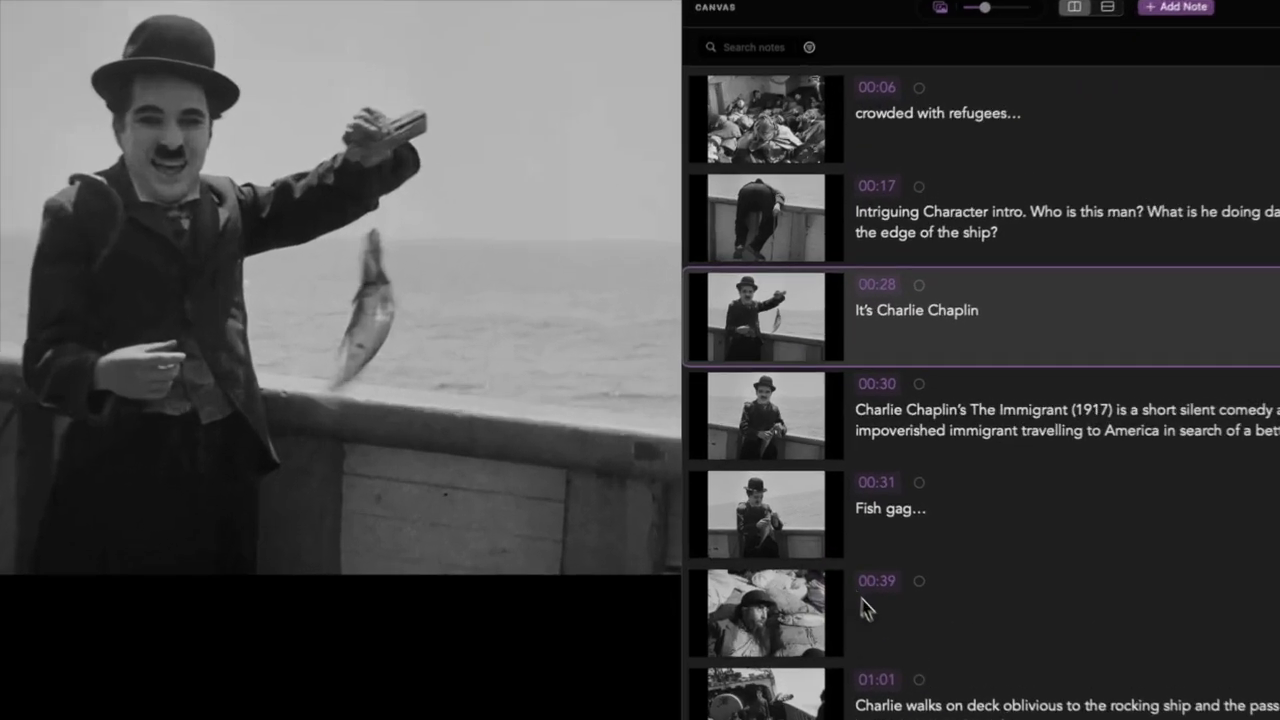
Step: Add the text "I love his reaction." to the empty note at 00:39
click(811, 547)
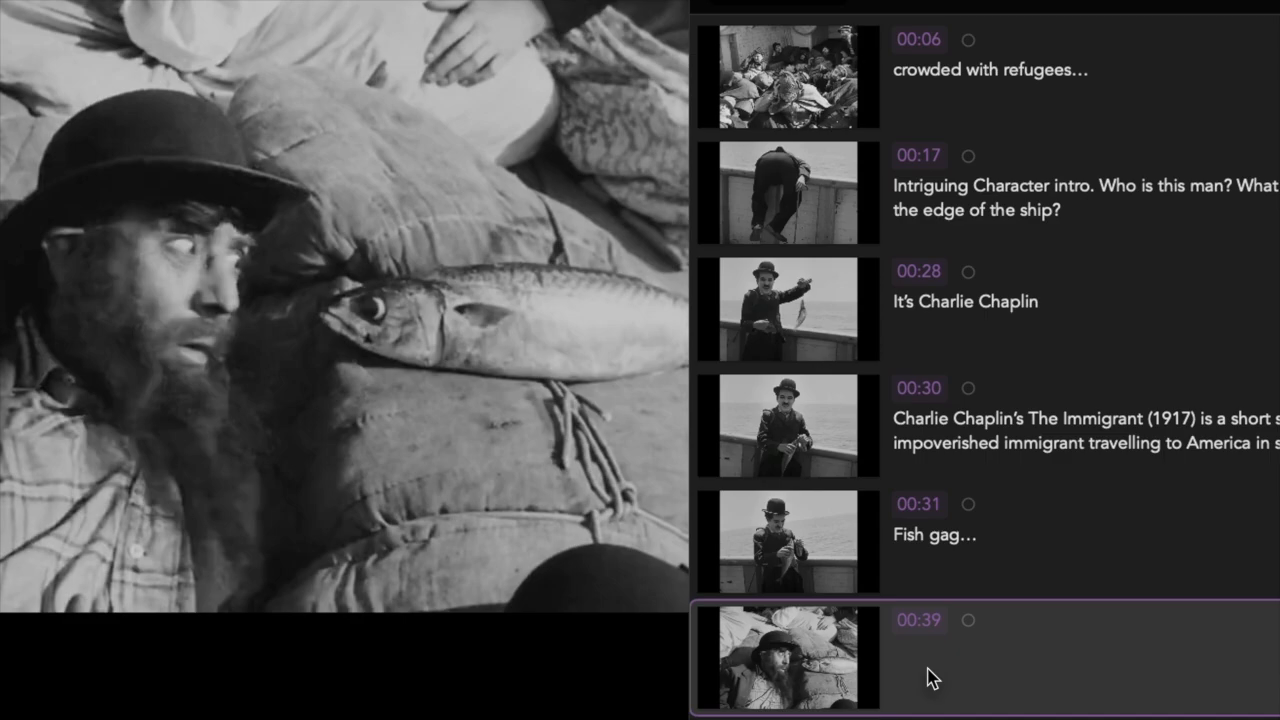
double_click(927, 678)
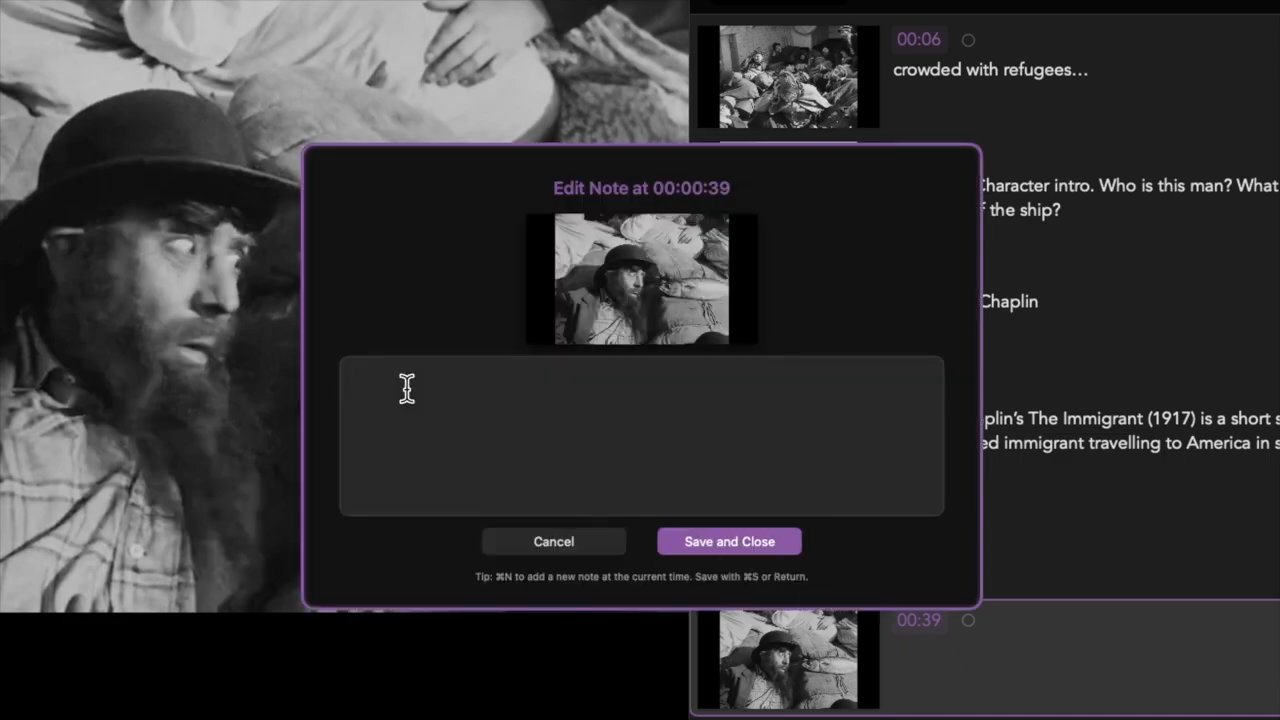
text(I love this reaction.)
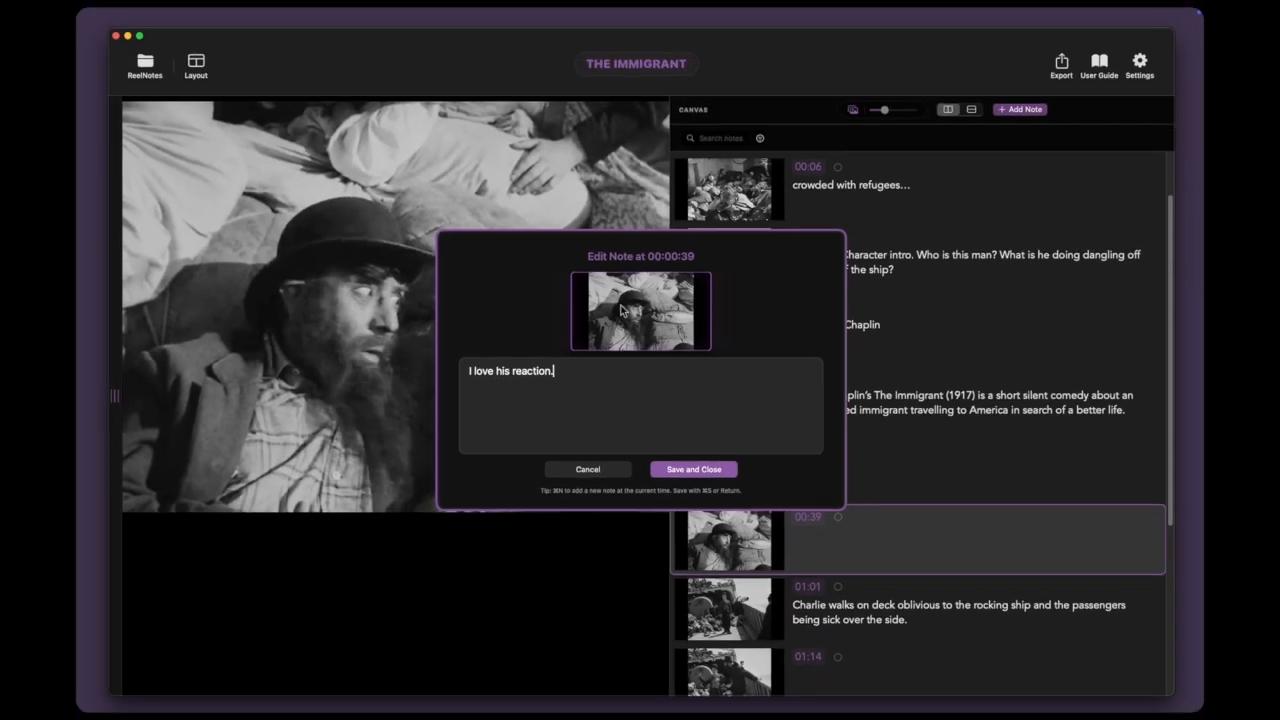
Step: Annotate the 00:39 note's thumbnail with a red circle around the bearded man's head and save it
click(621, 310)
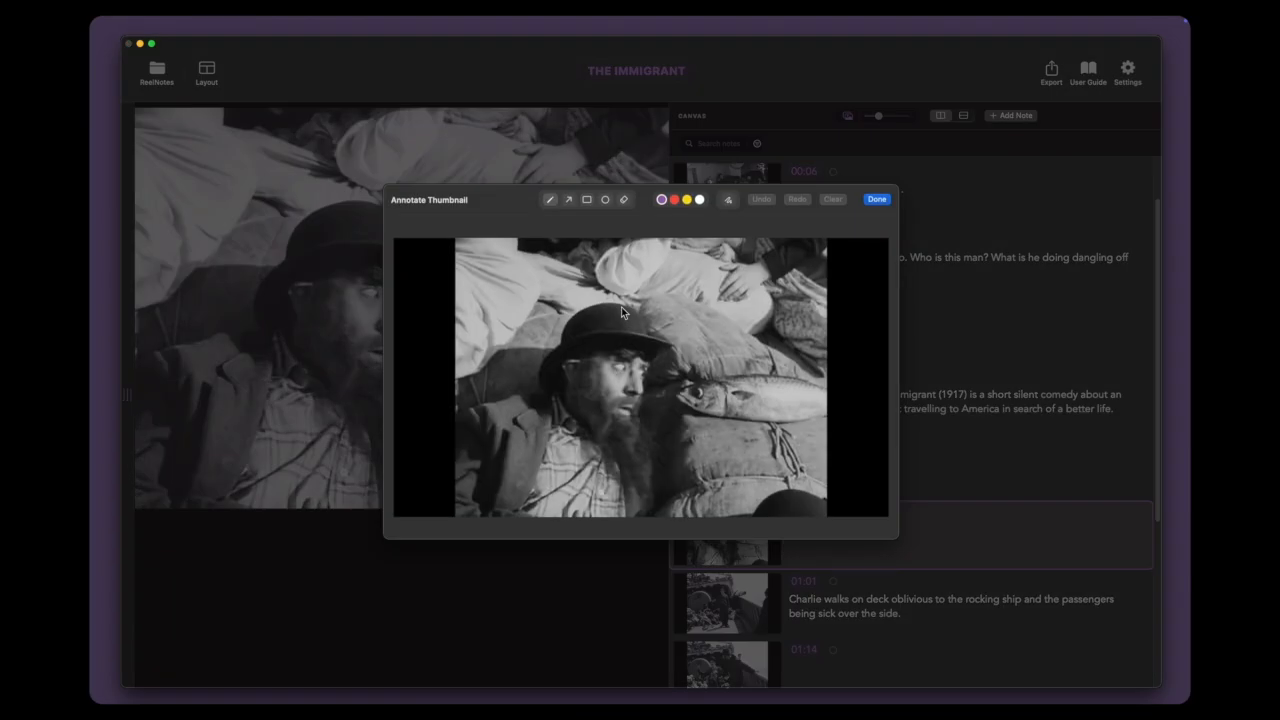
click(674, 200)
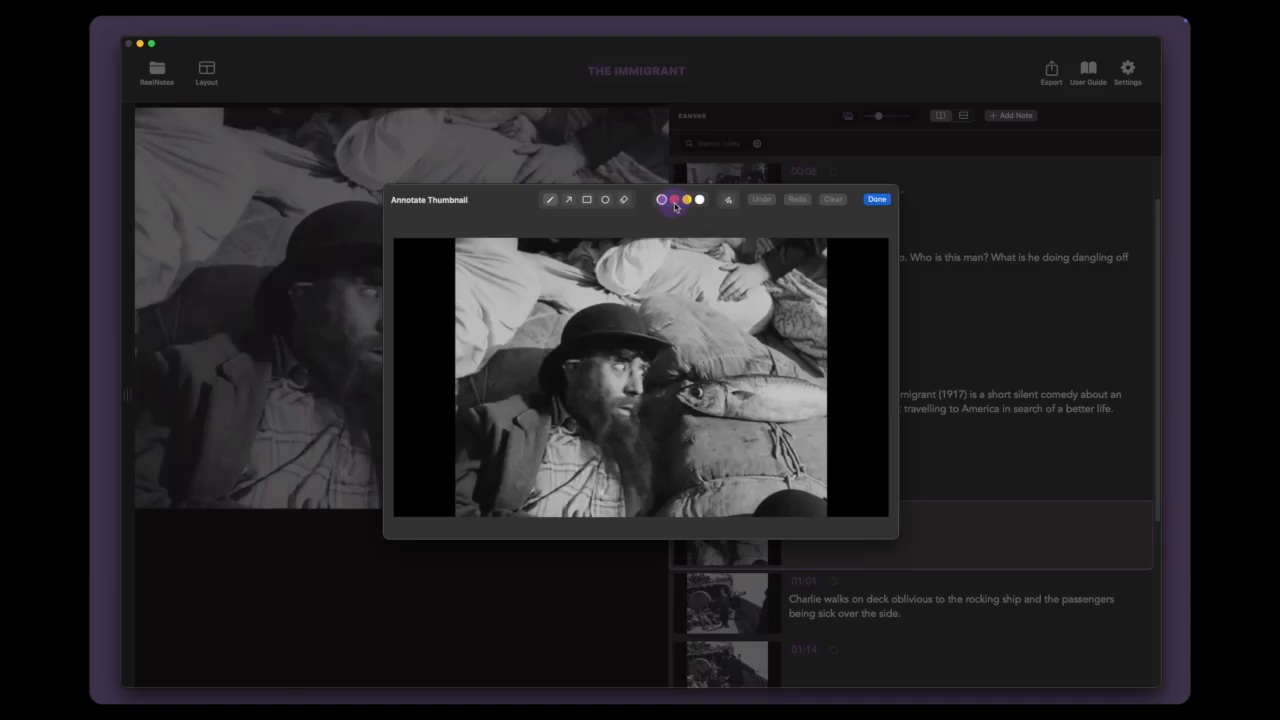
click(605, 200)
drag(550, 285, 753, 477)
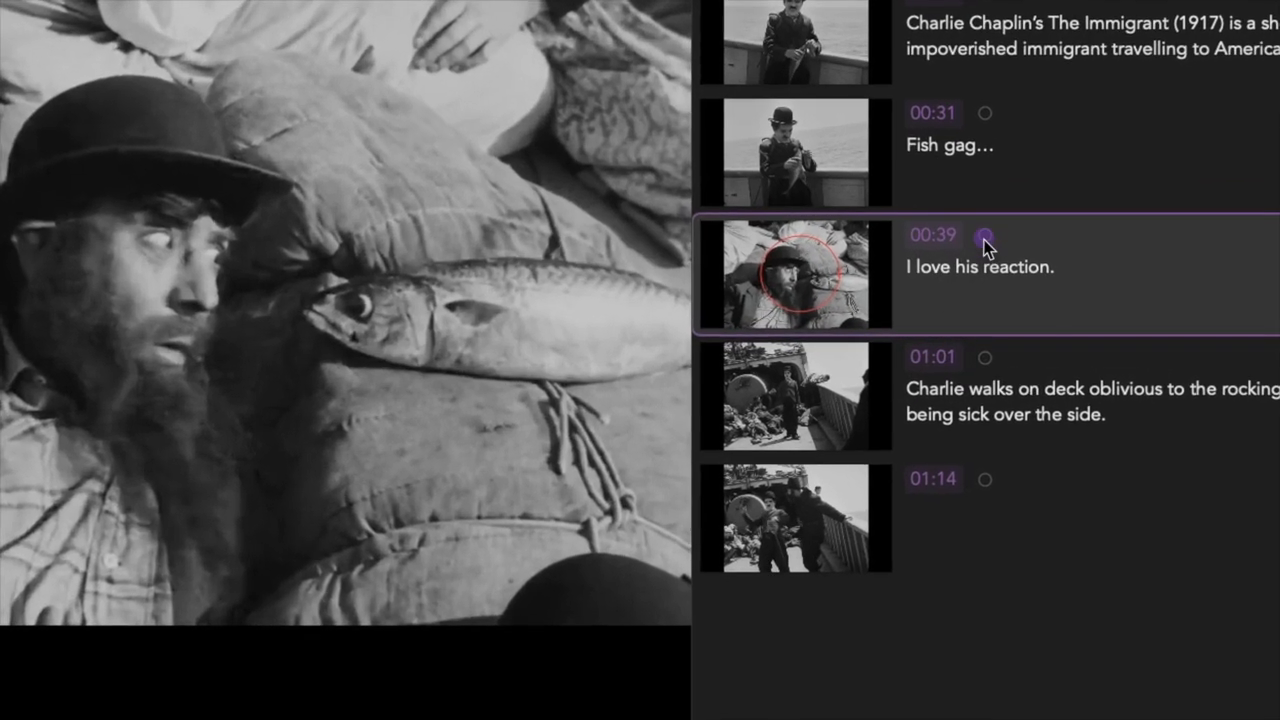
Step: Label the "I love his reaction." note green and set its timecode to 00:40
click(833, 290)
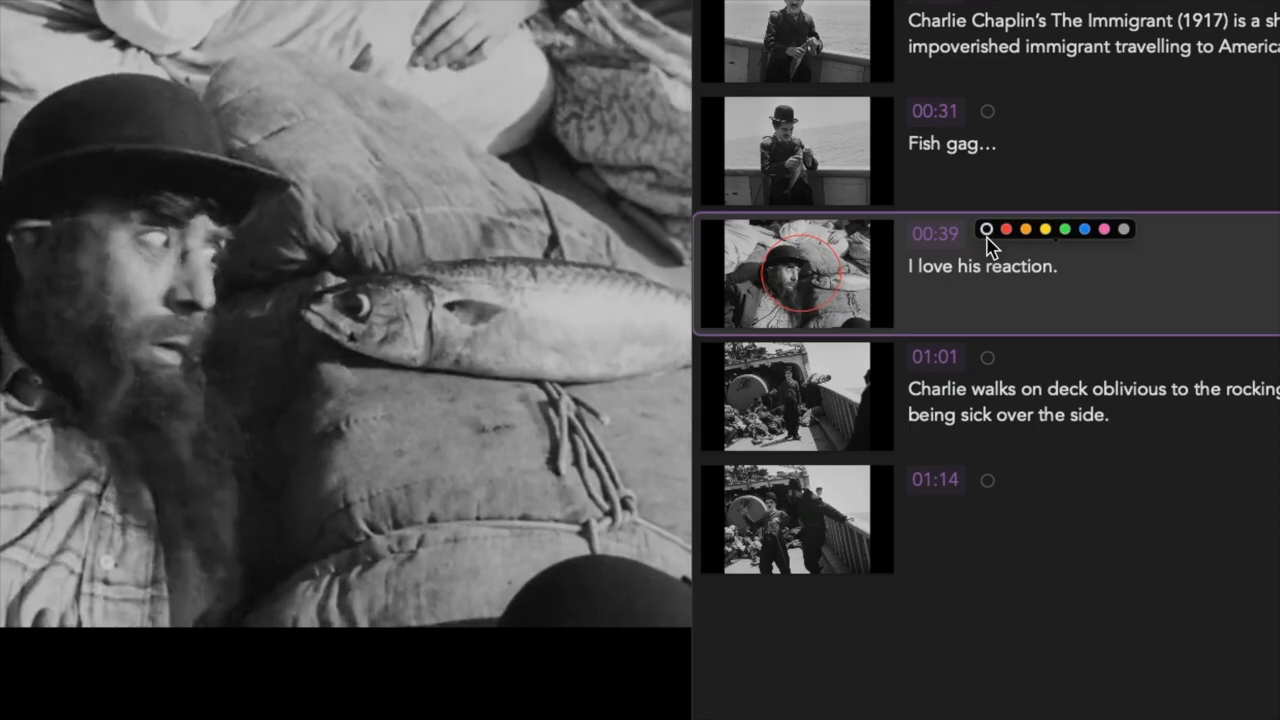
click(1066, 230)
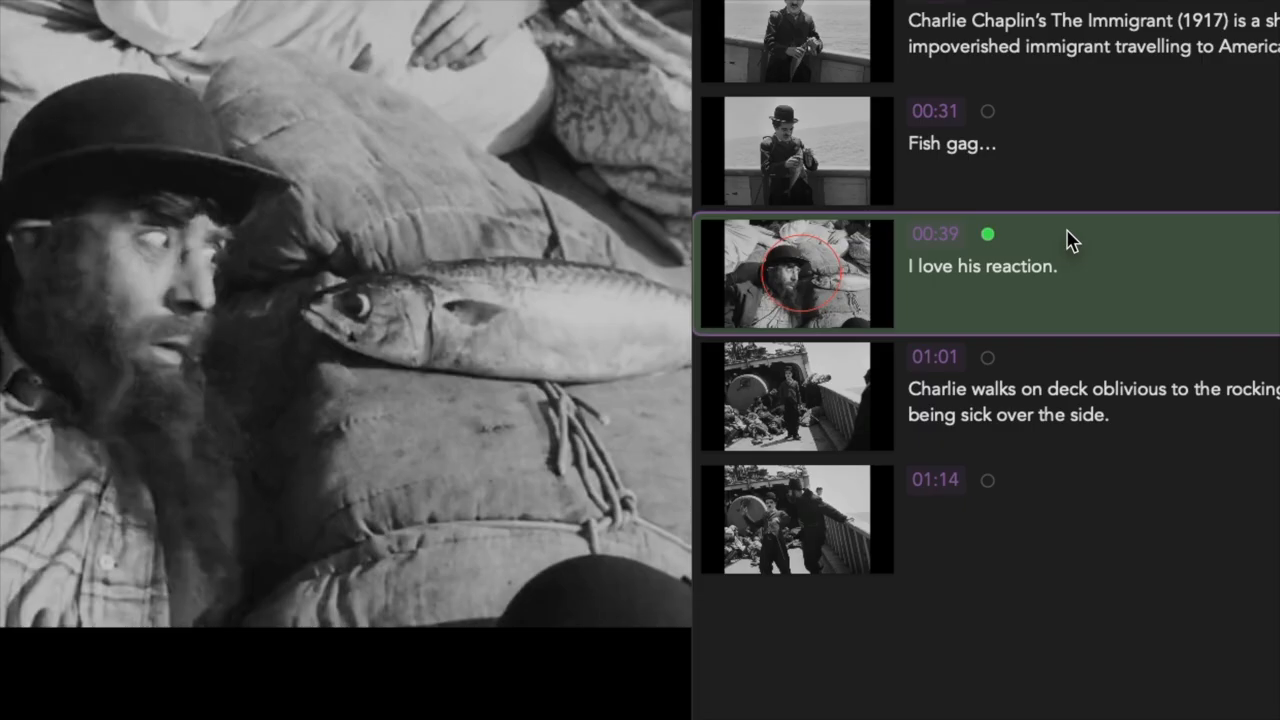
click(950, 244)
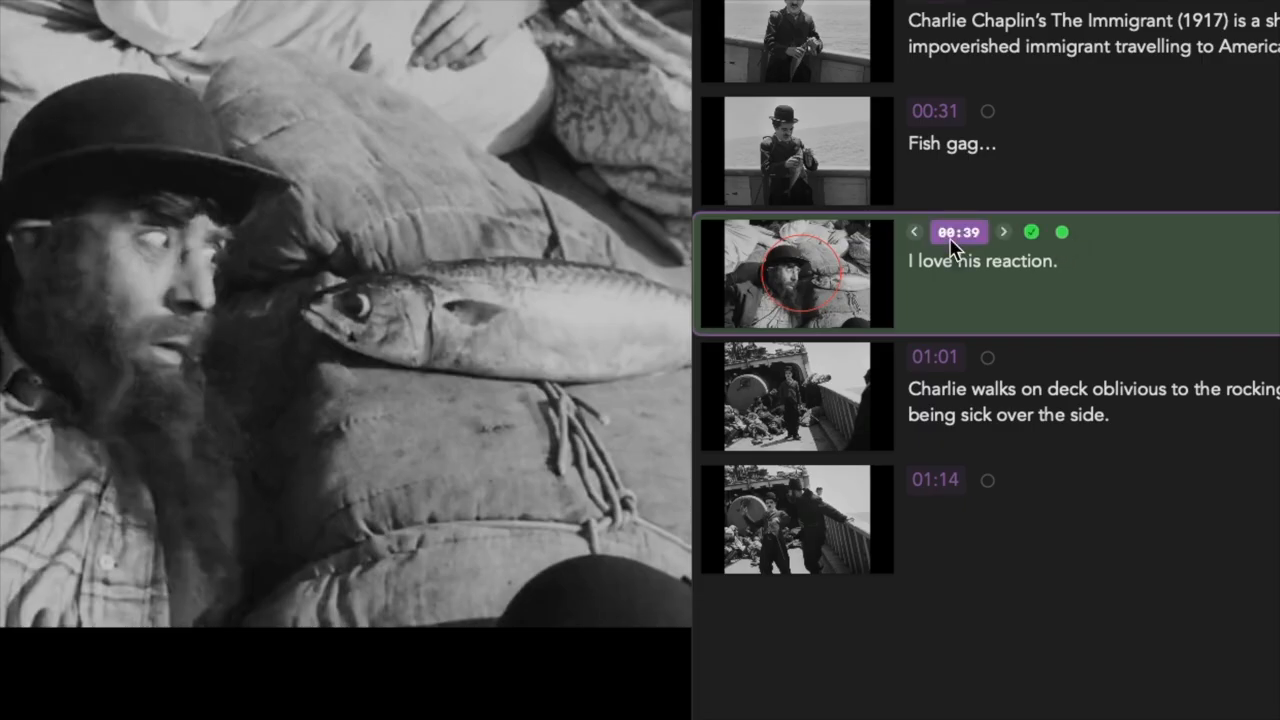
click(1005, 232)
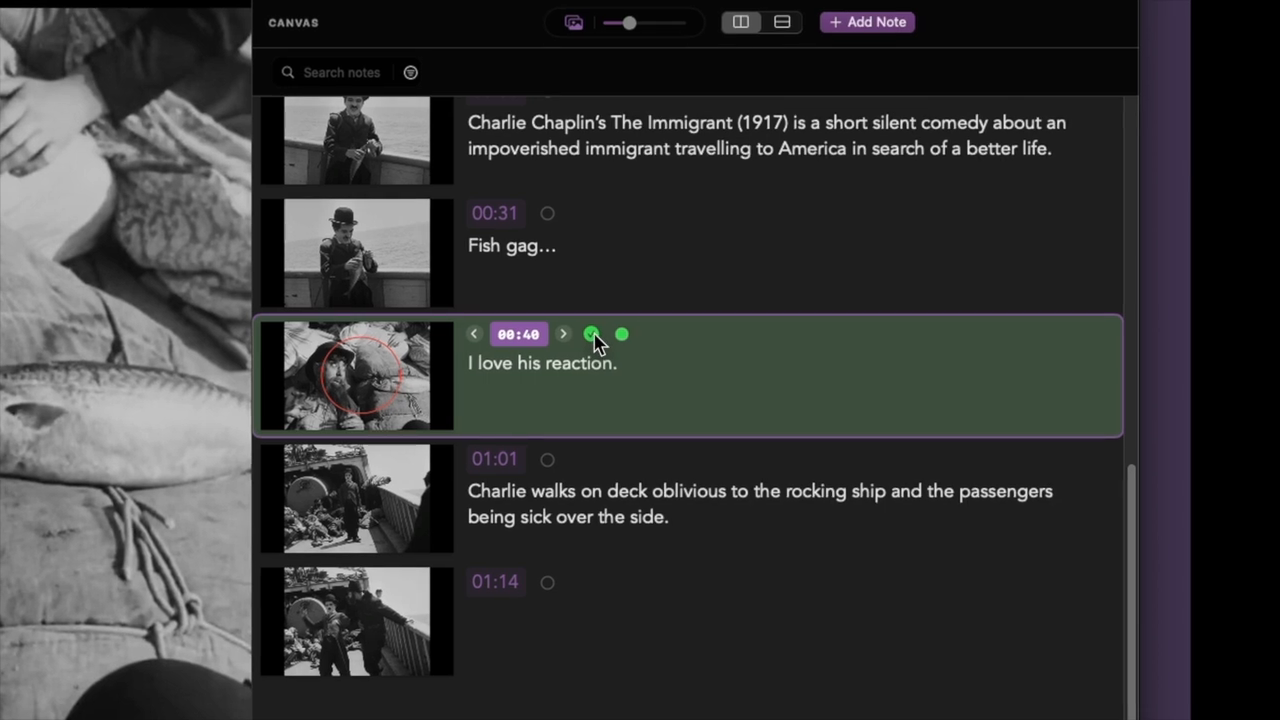
click(592, 335)
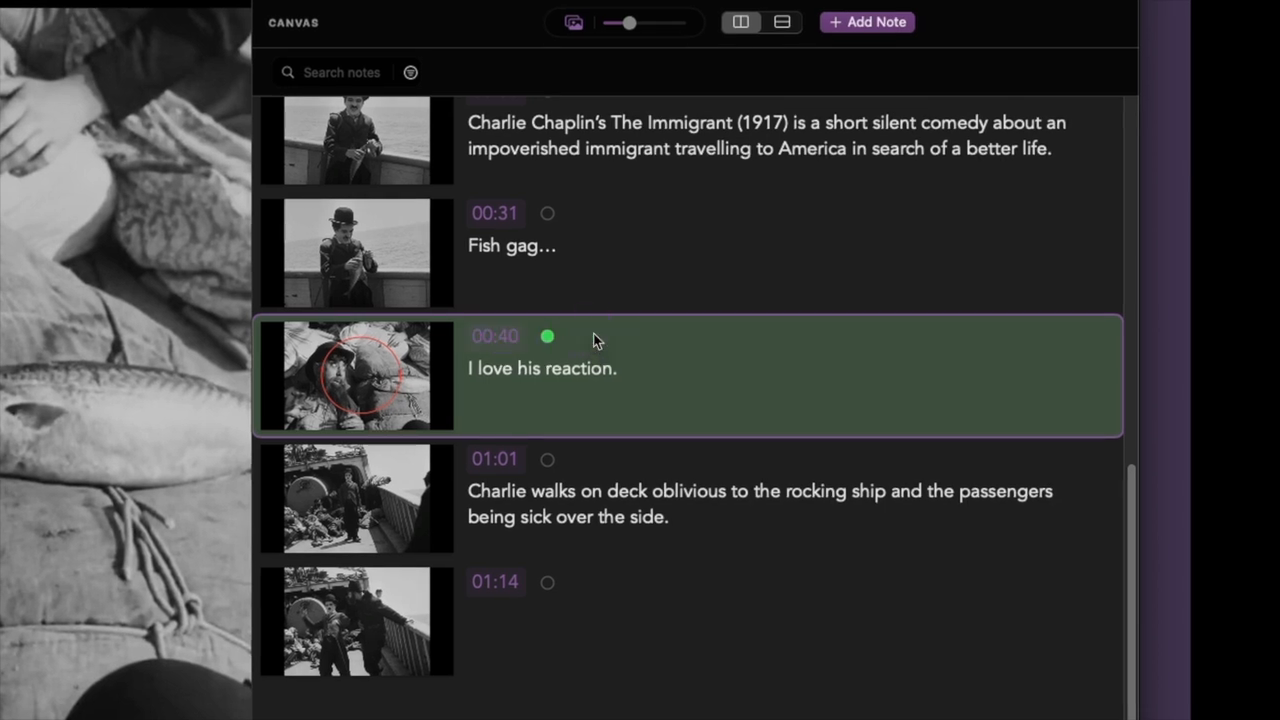
Step: View the actions available for the "I love his reaction." note and open the export options
right_click(760, 370)
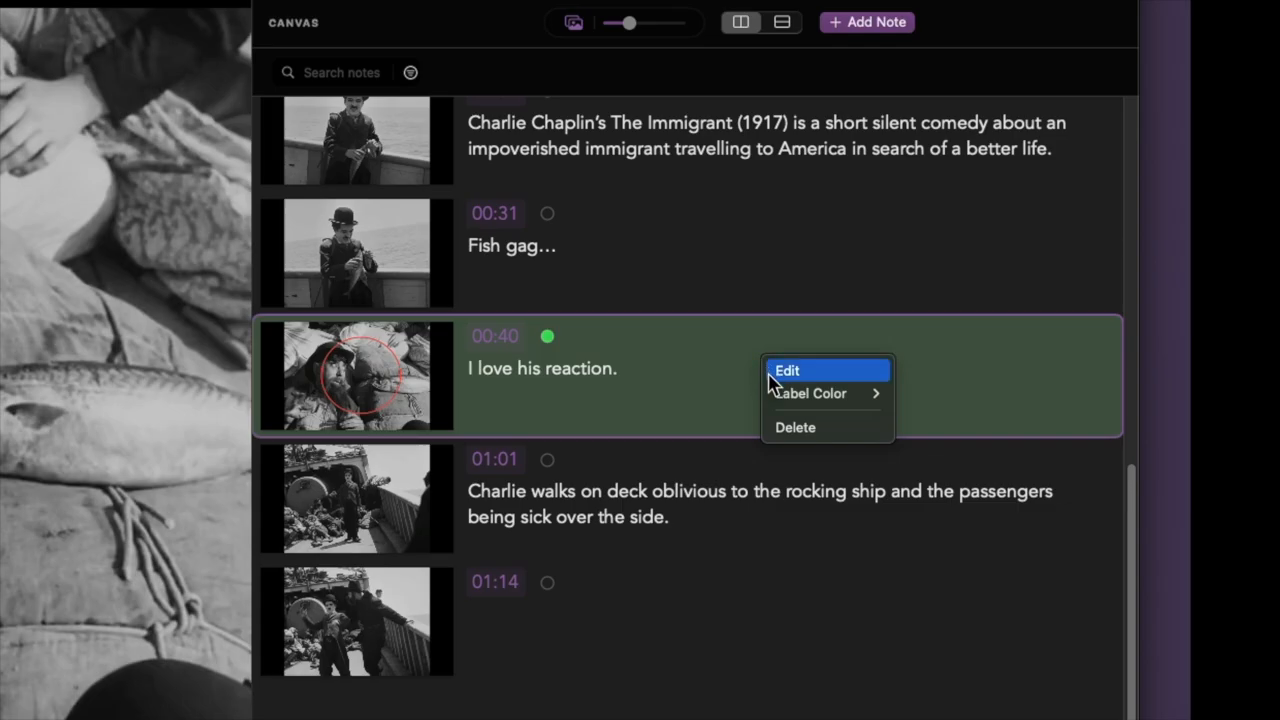
mouse_move(773, 395)
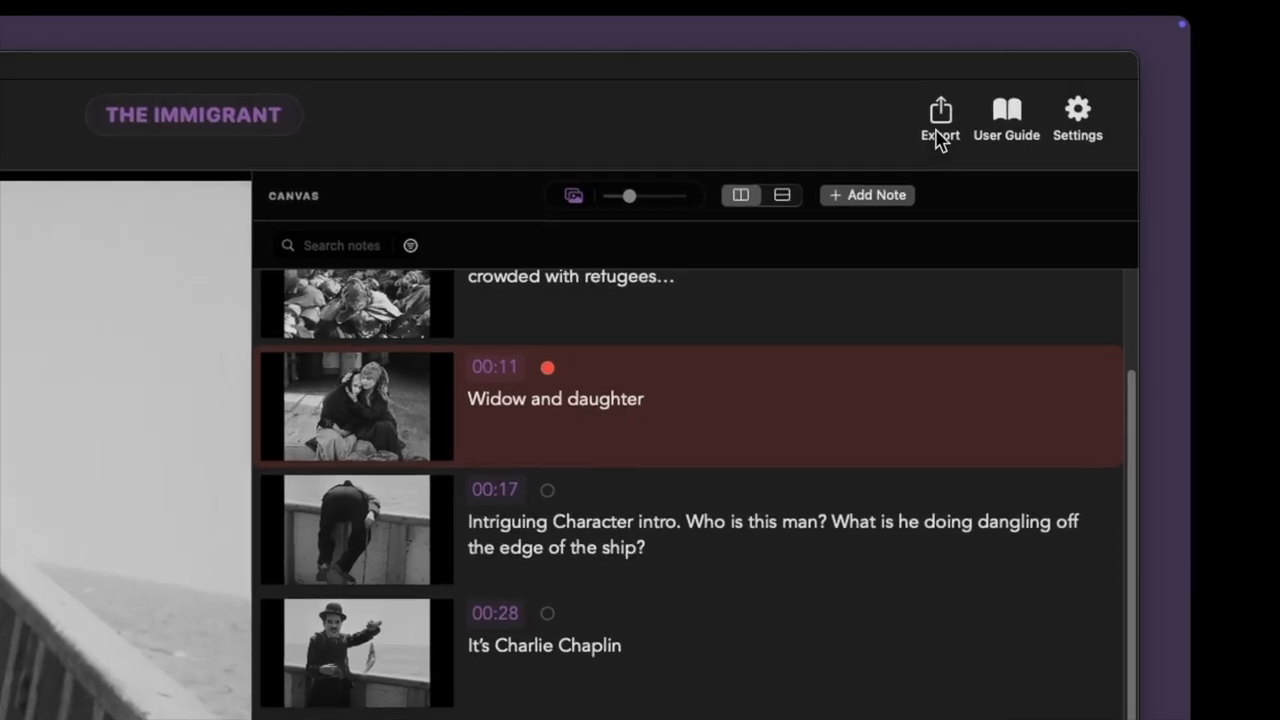
click(937, 123)
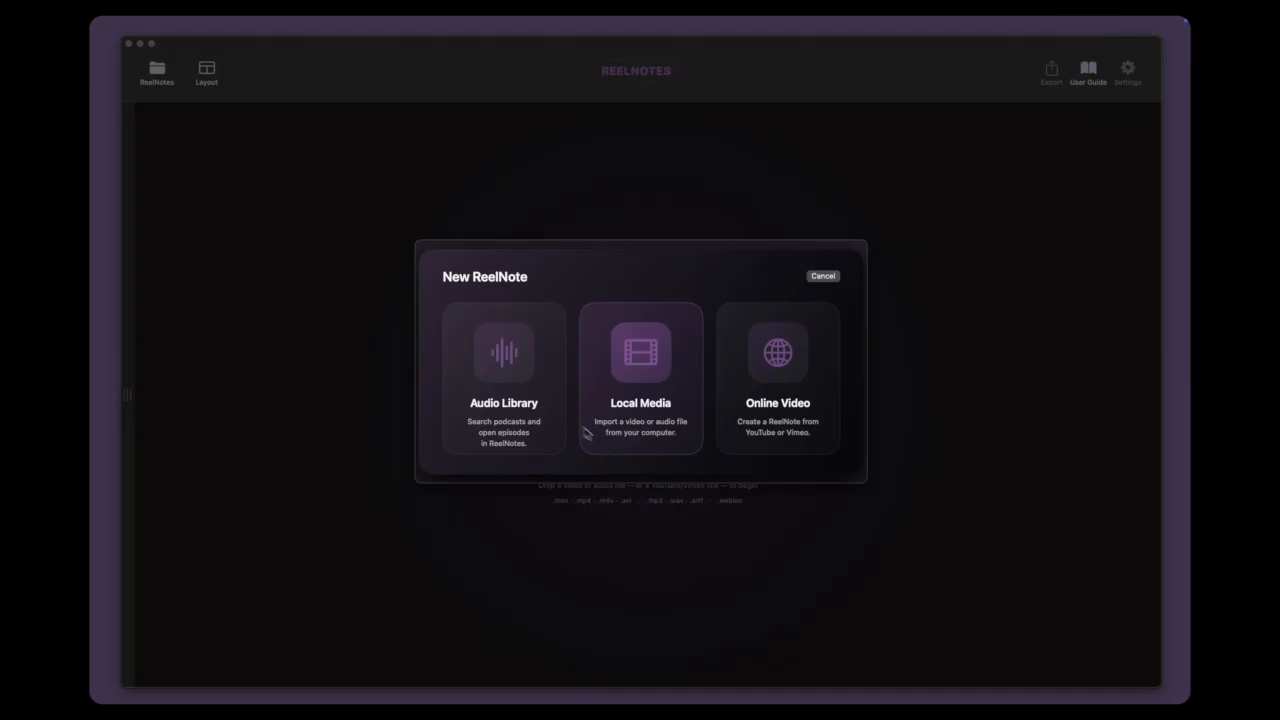
Step: Search the Audio Library for "Battle of Copenhagen" and create a ReelNote from the episode "Nelson: The Battle of Copenhagen (Part 3)"
click(508, 362)
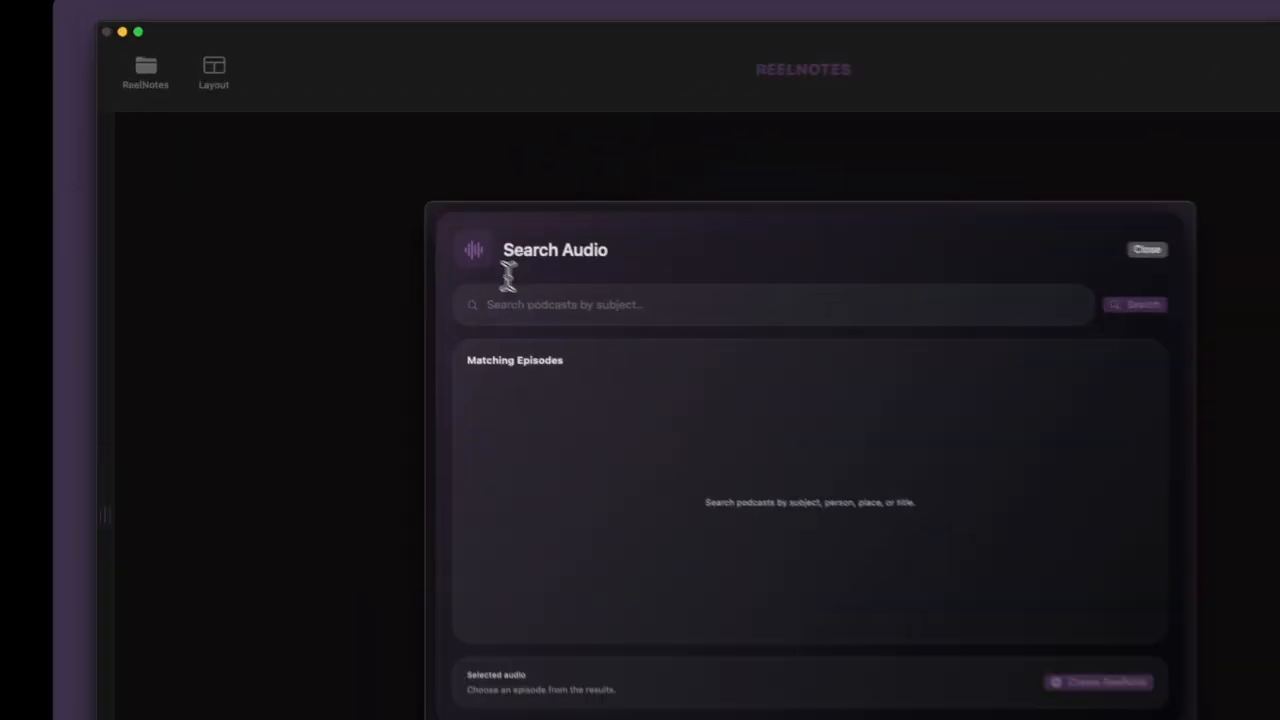
text(Batt)
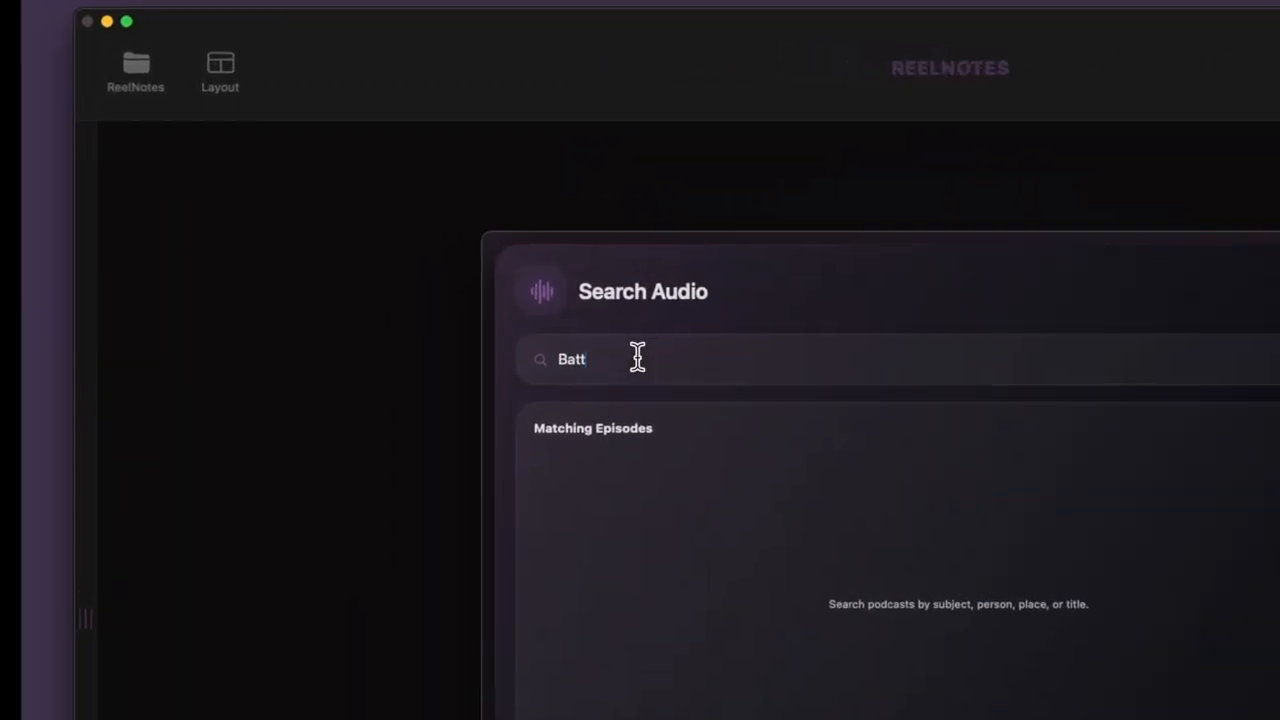
text(le of Copenhagen)
key(Return)
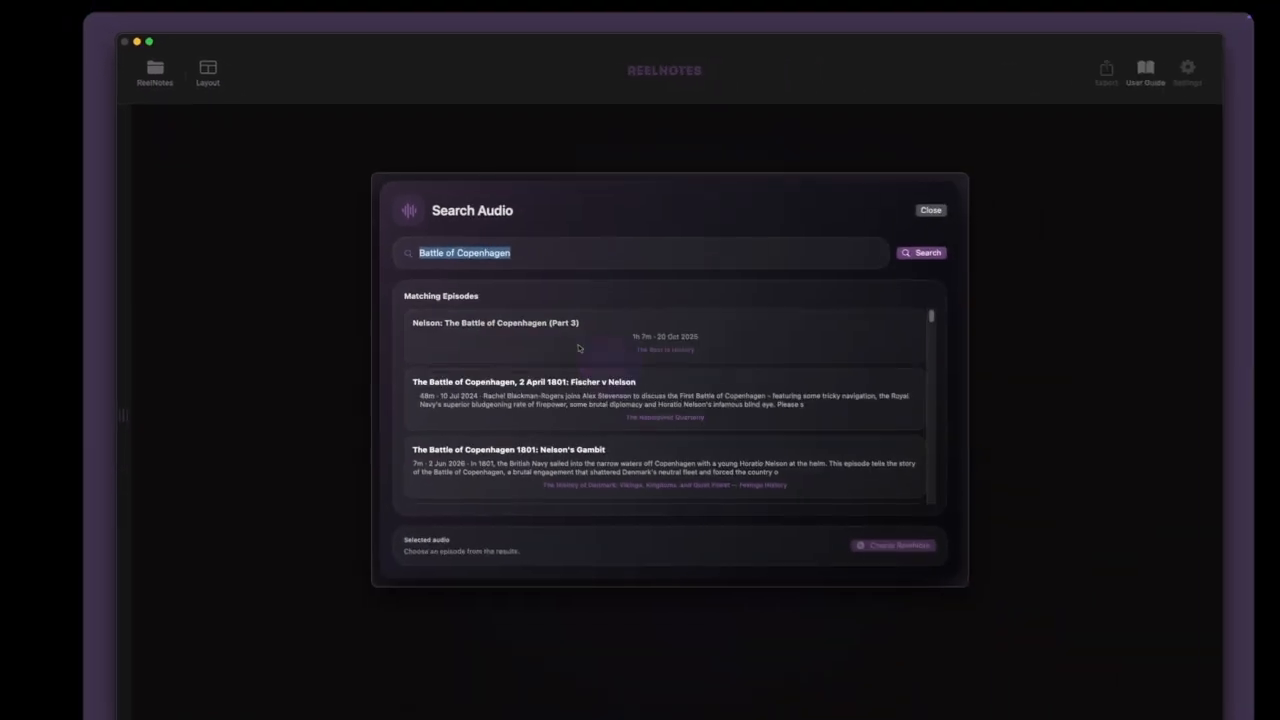
click(578, 347)
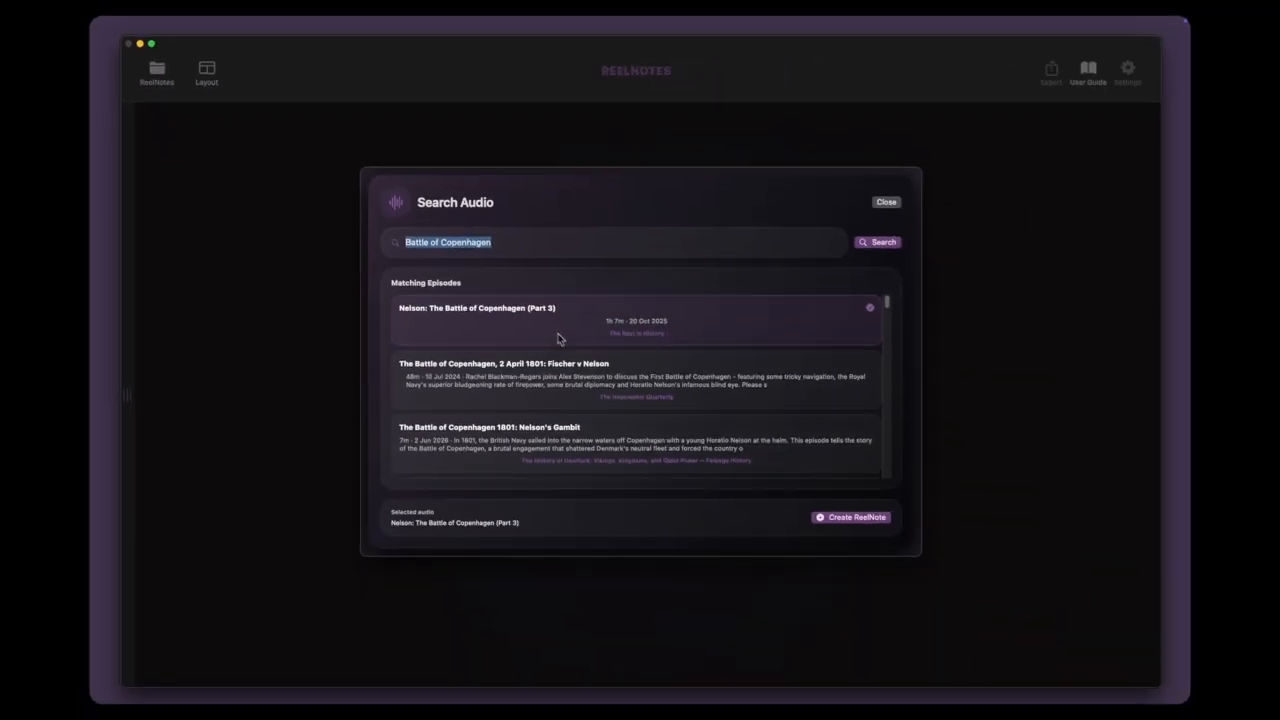
click(840, 520)
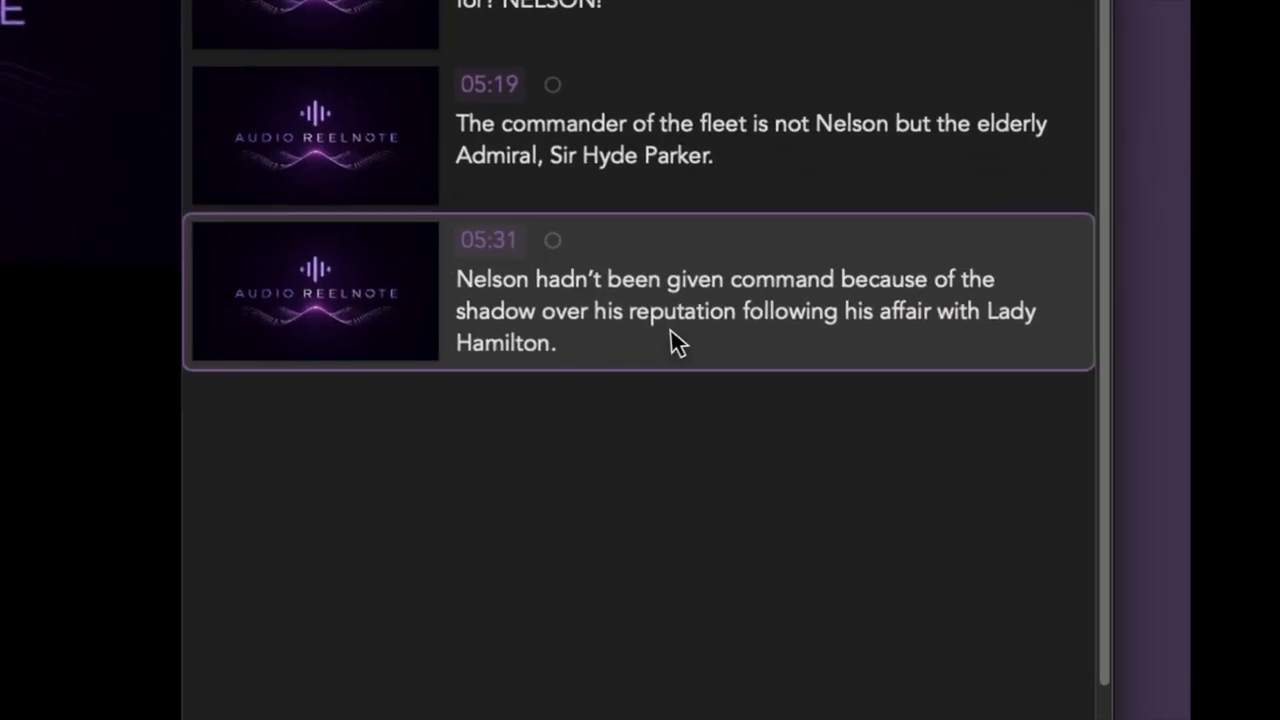
Step: Replace the placeholder image of the 05:31 note with NandLady.jpeg
right_click(660, 249)
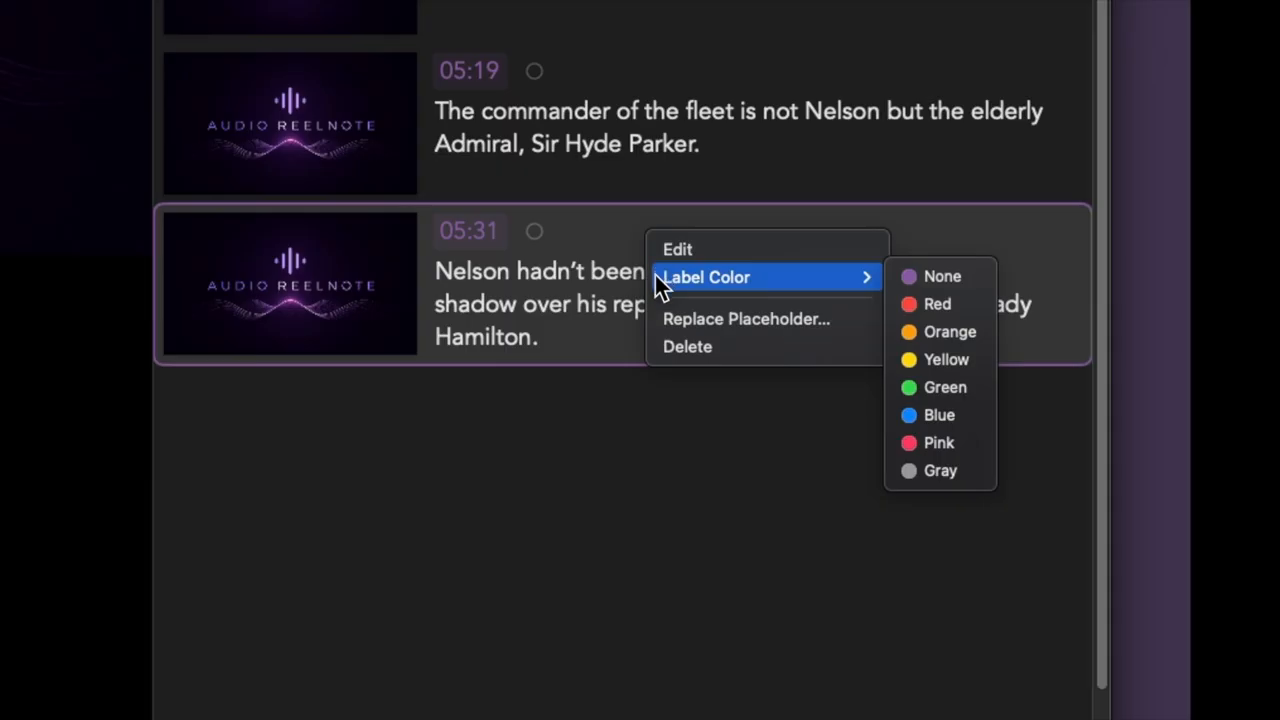
click(663, 319)
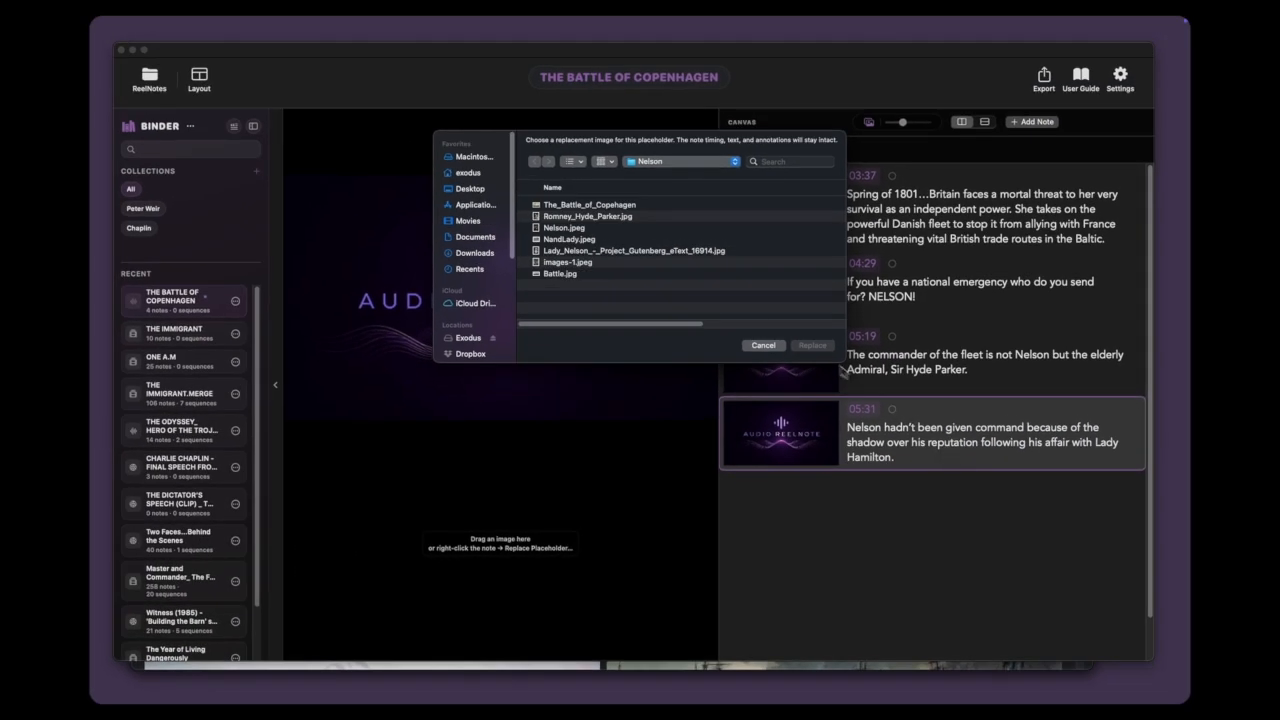
click(593, 243)
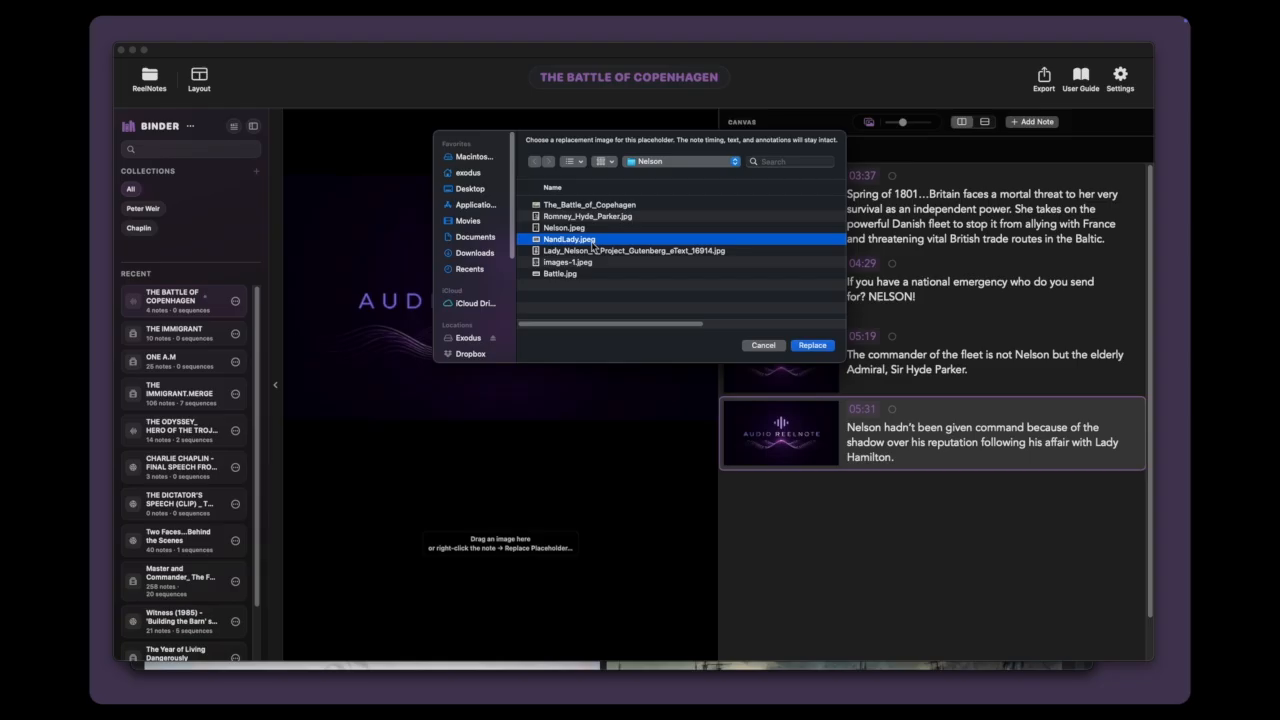
click(812, 346)
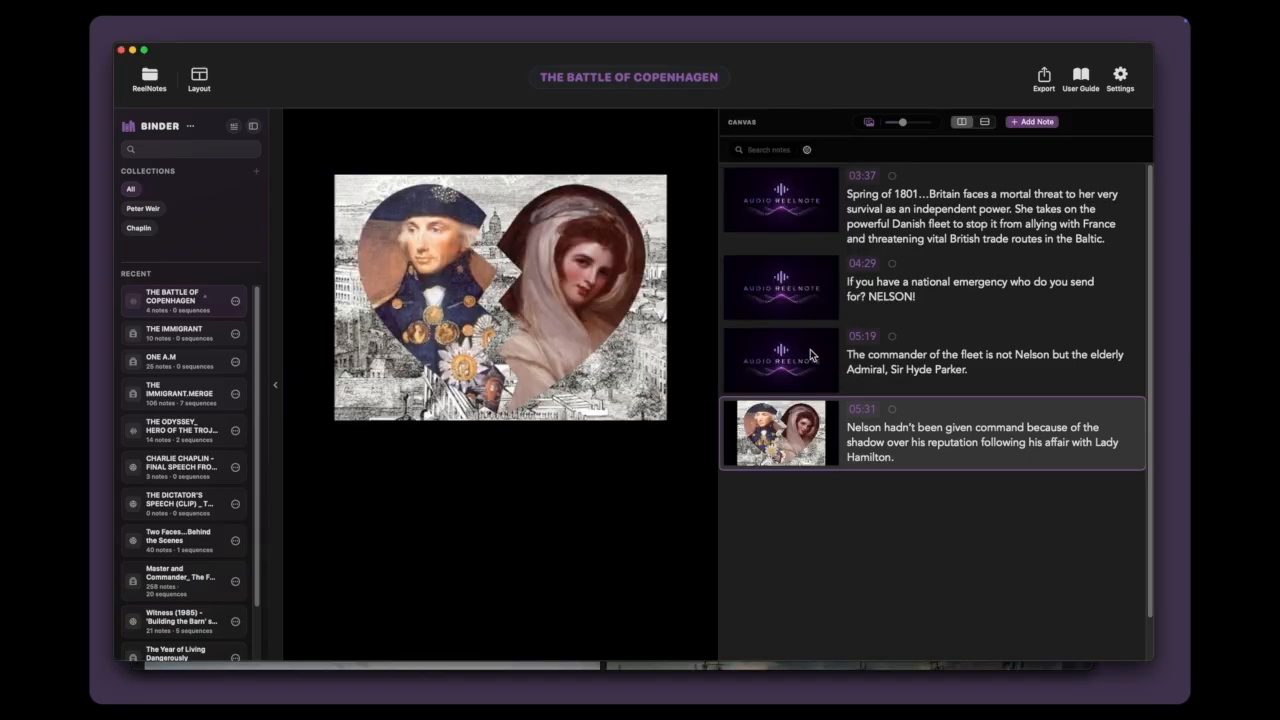
right_click(817, 353)
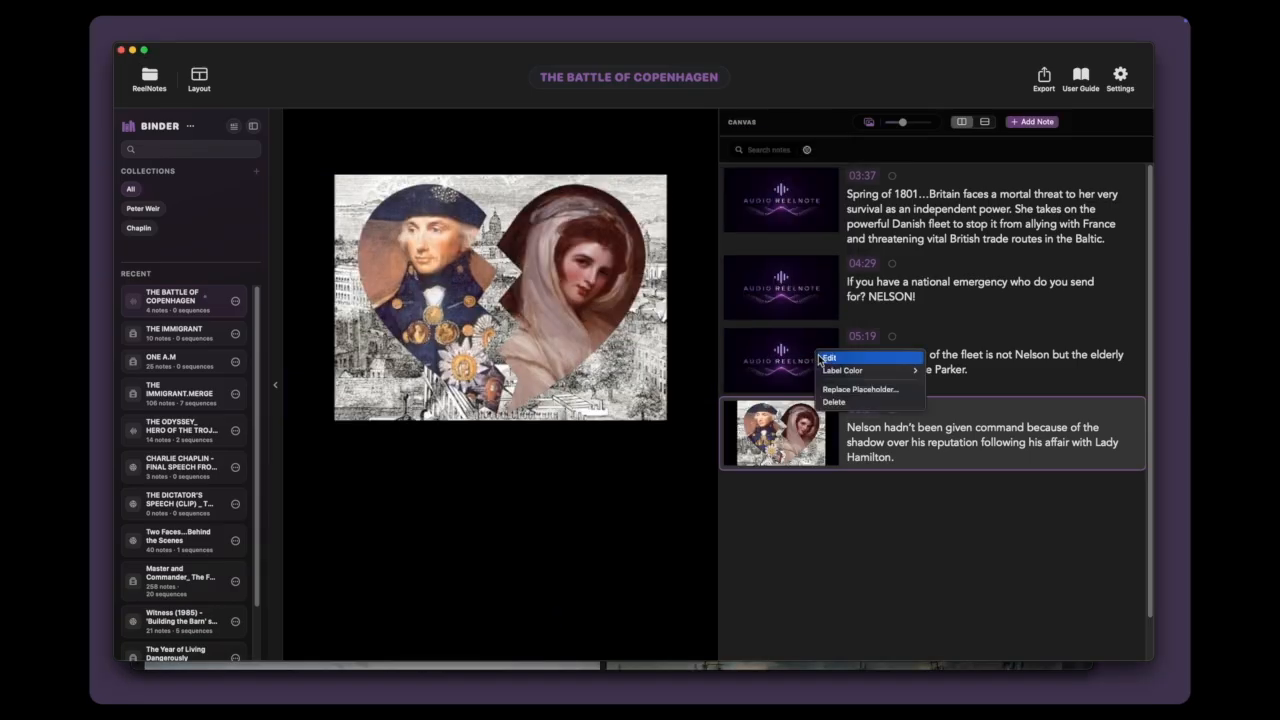
click(845, 389)
click(587, 216)
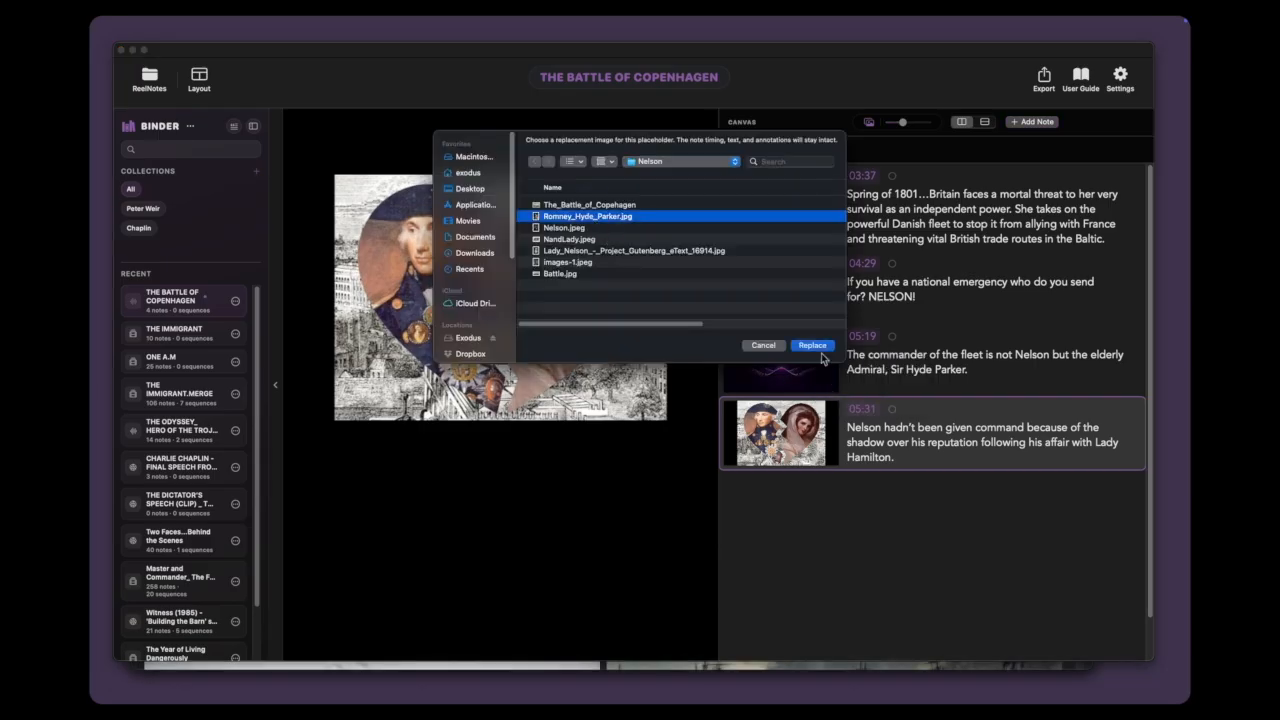
click(812, 346)
Step: Replace the placeholder image of the 04:29 note with Nelson.jpeg
right_click(805, 285)
click(850, 332)
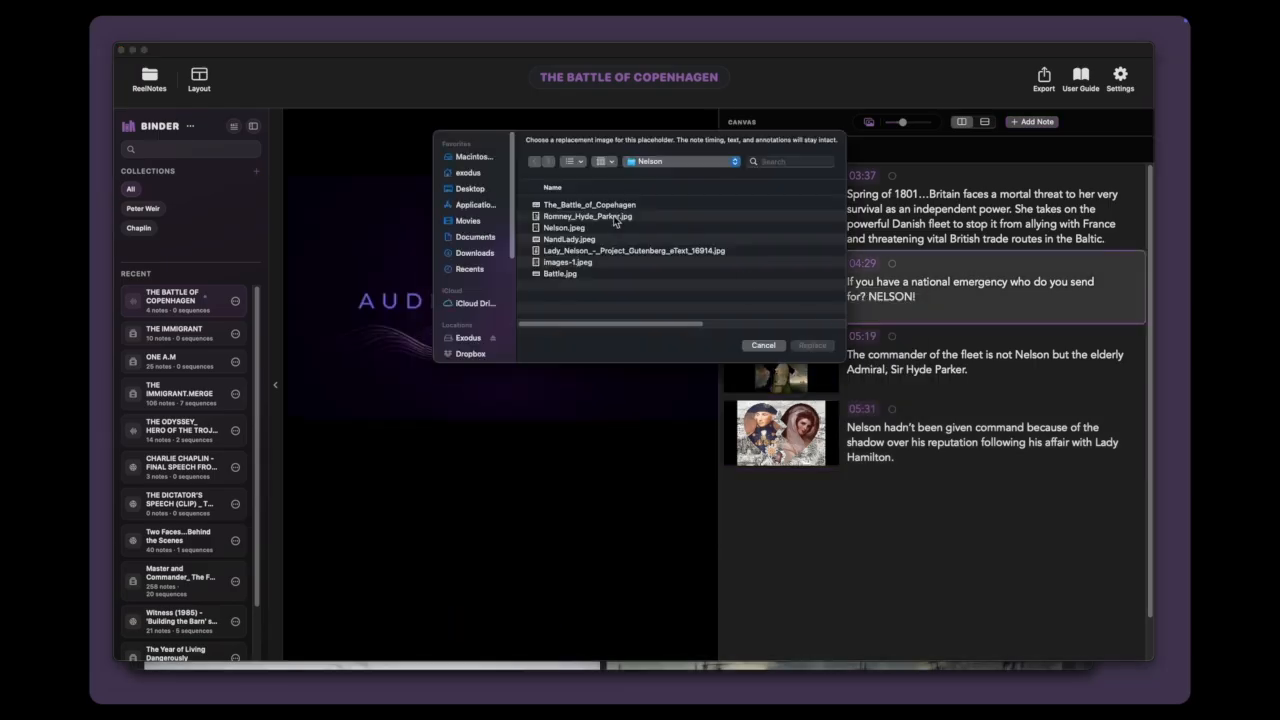
double_click(575, 228)
Step: Replace the placeholder image of the 03:37 note with The_Battle_of_Copehagen
right_click(811, 212)
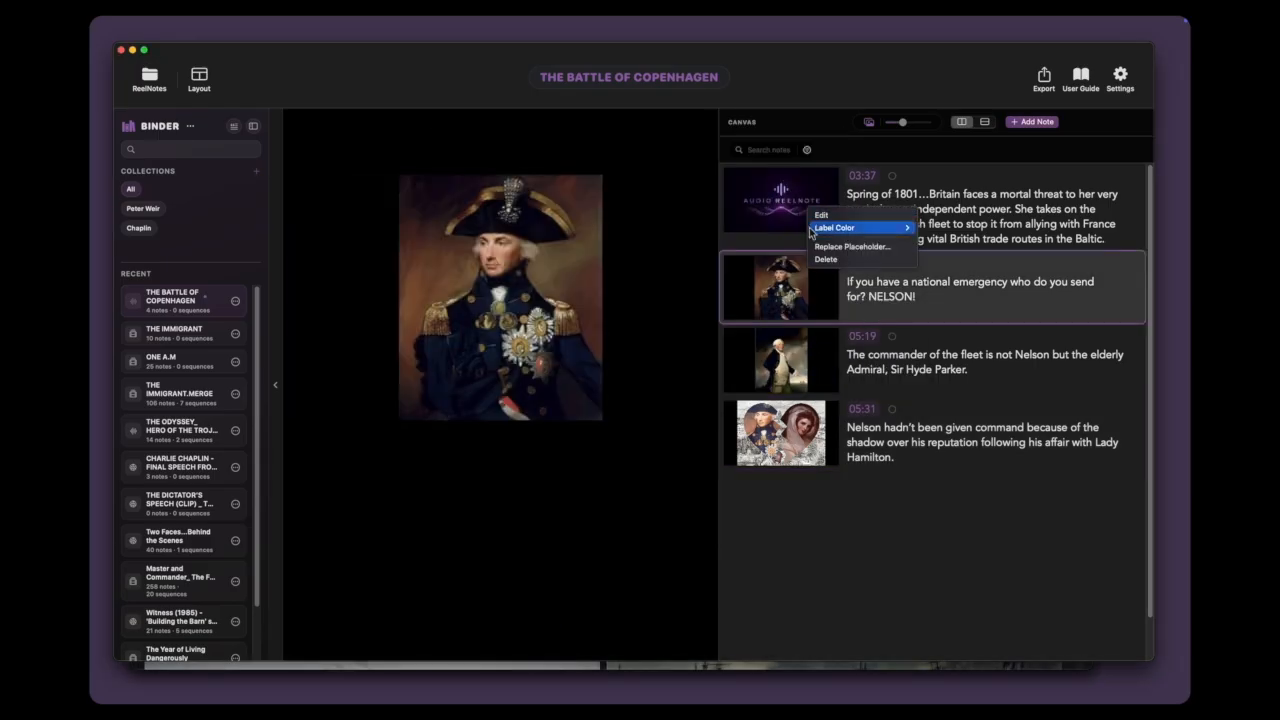
click(830, 246)
click(650, 208)
click(815, 346)
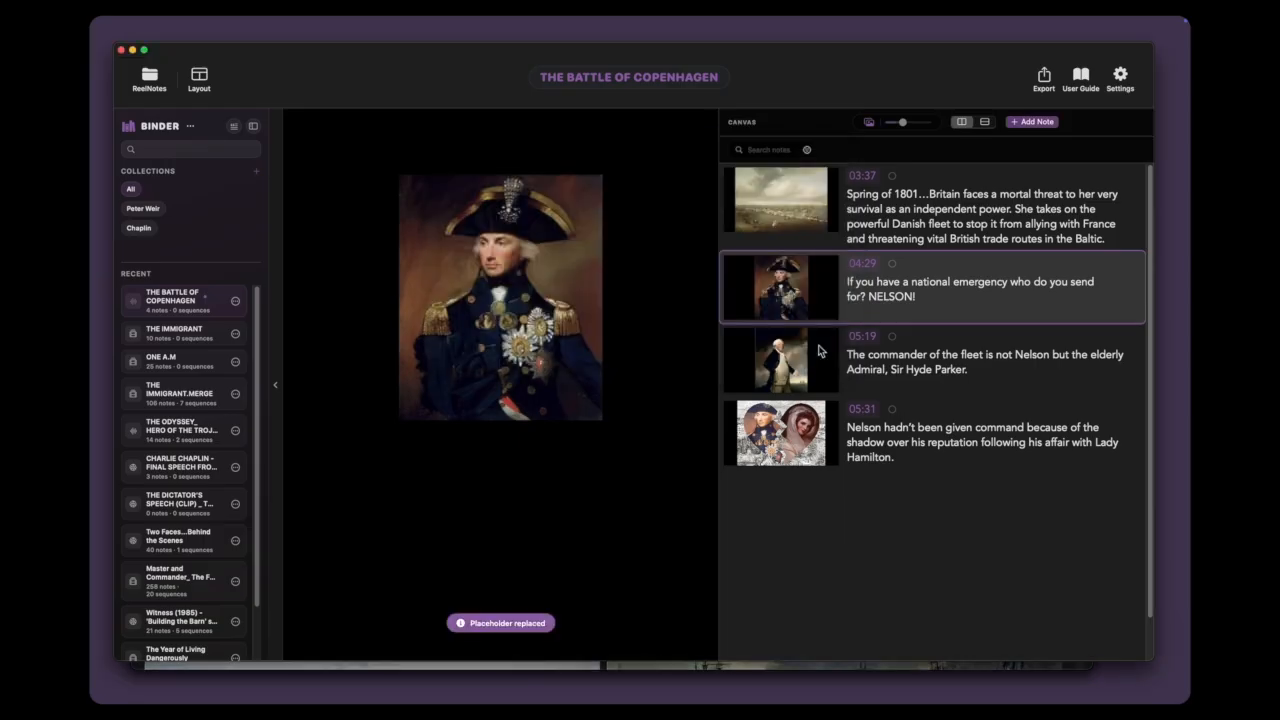
Step: Go through the four notes from 03:37 to 05:31 to view their replacement images
click(882, 203)
click(879, 285)
click(890, 367)
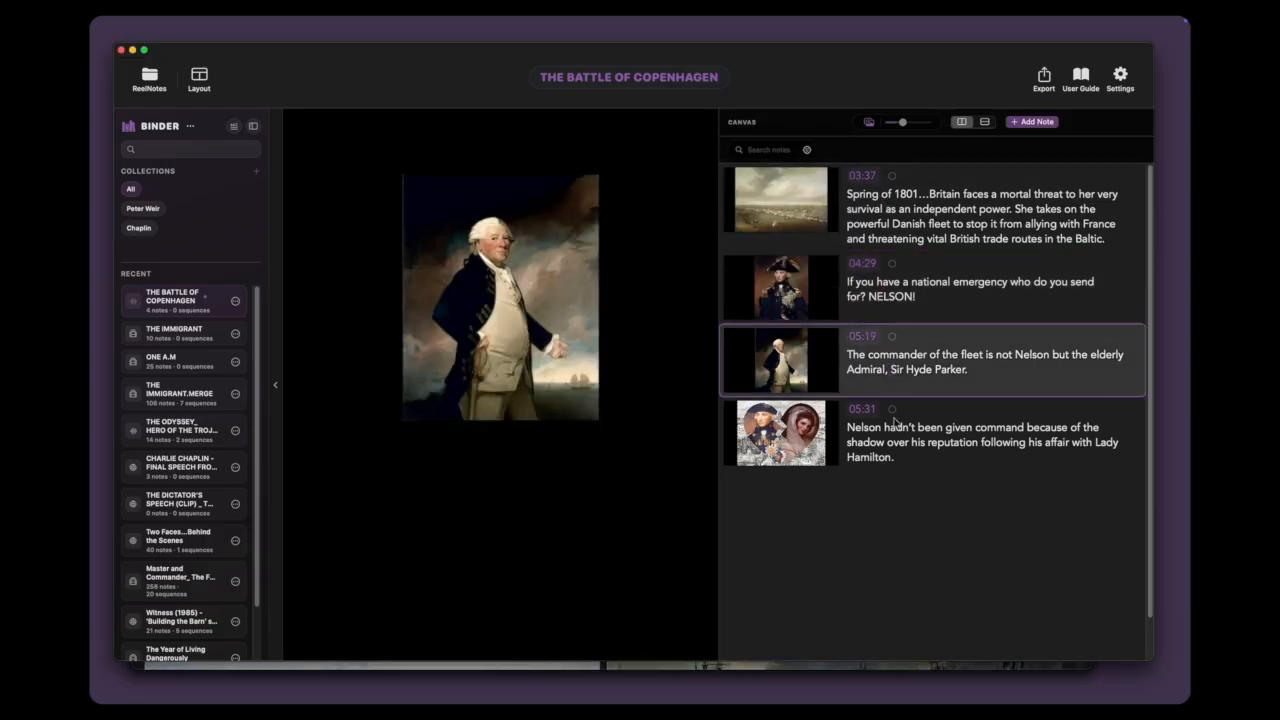
click(897, 433)
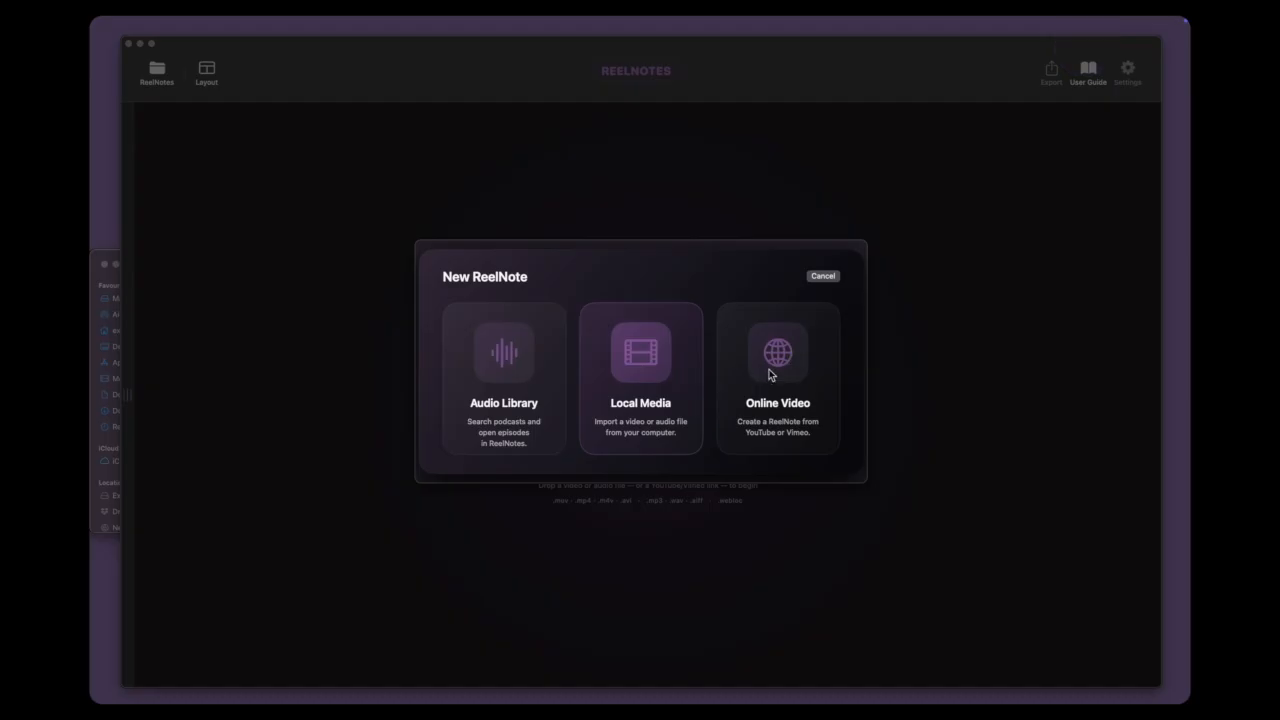
Step: Search YouTube for "Peter Weir Mark Kermode" and create an online video project from the BAFTA result "Peter Weir: Q&A with Mark Kermode"
click(769, 369)
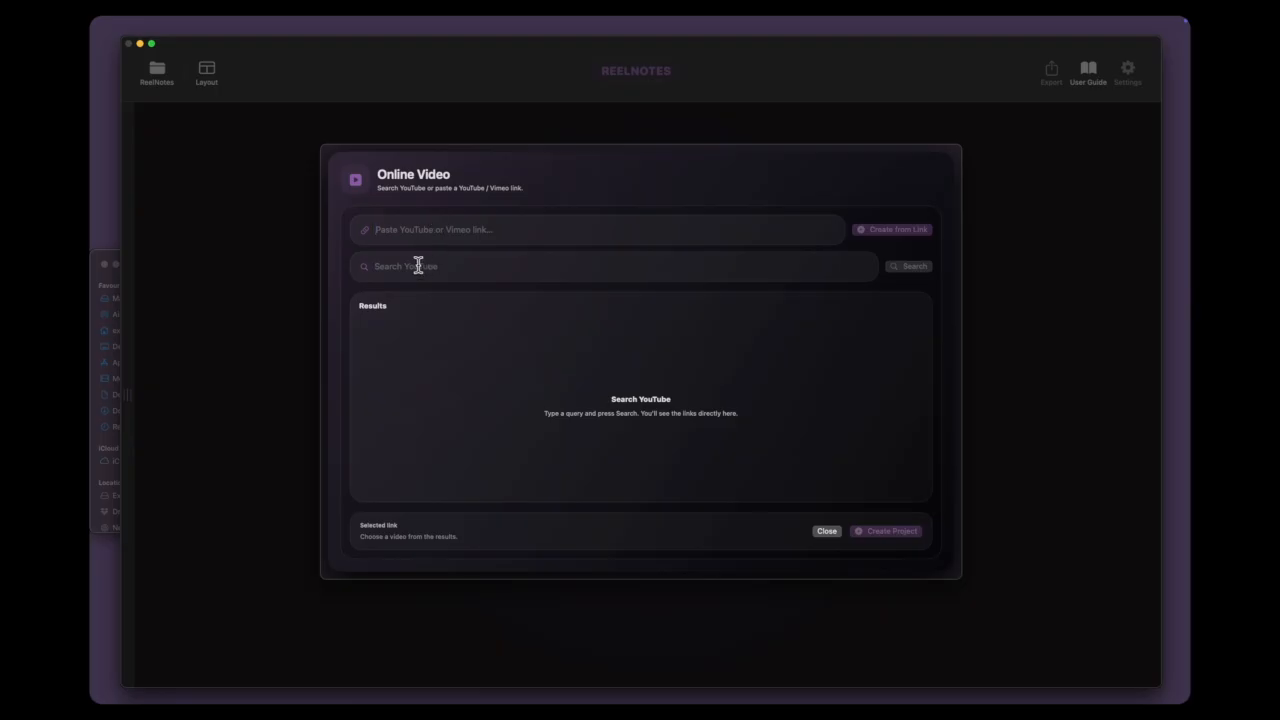
text(Peter Weir M)
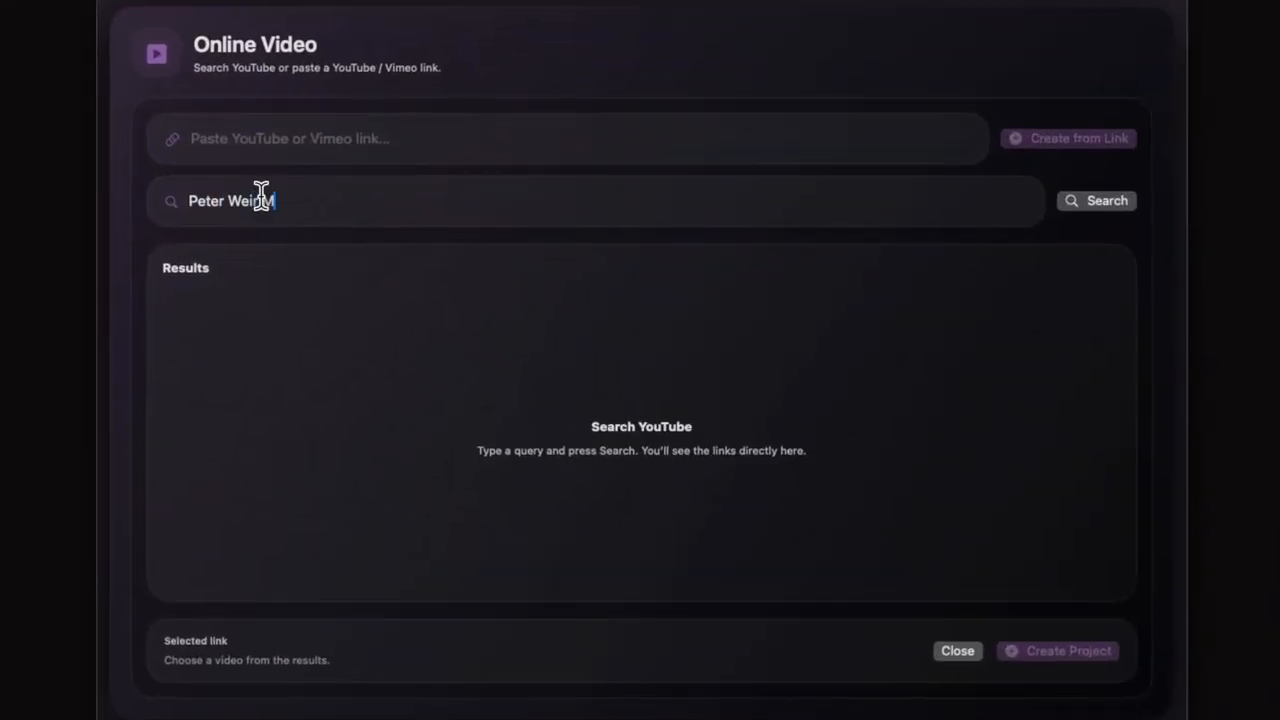
text(ark Kermode)
key(Return)
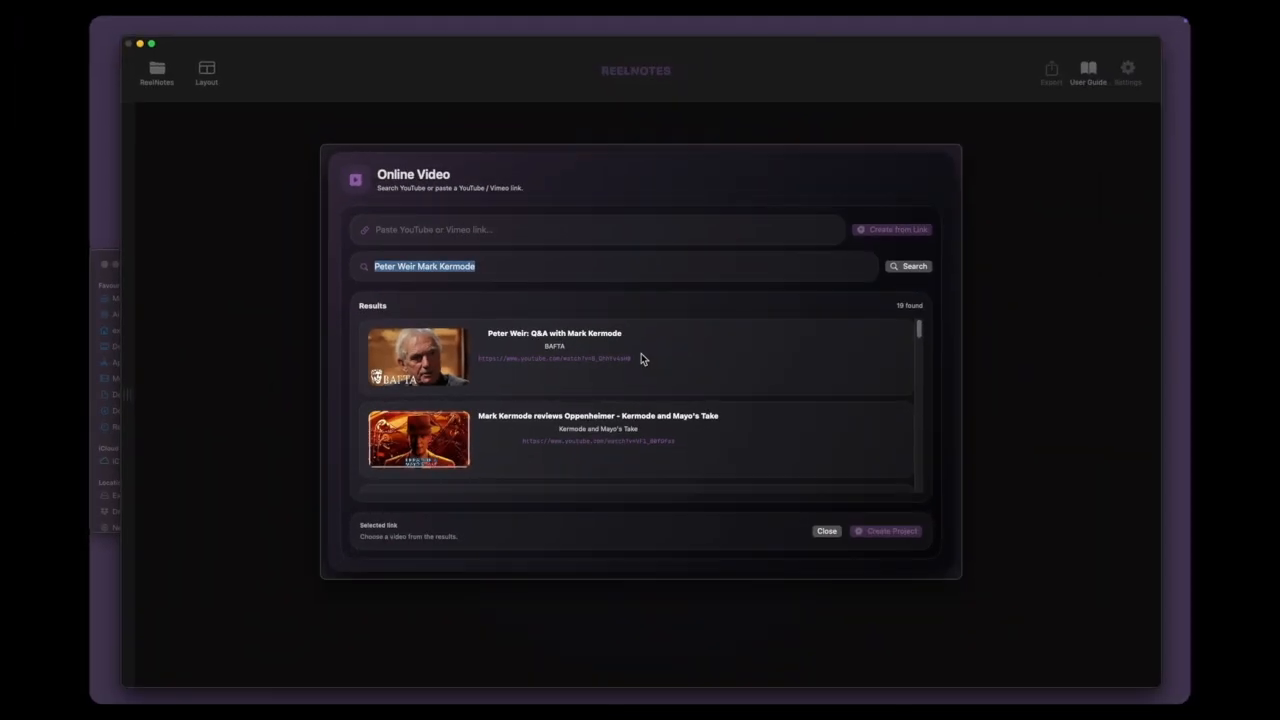
click(641, 357)
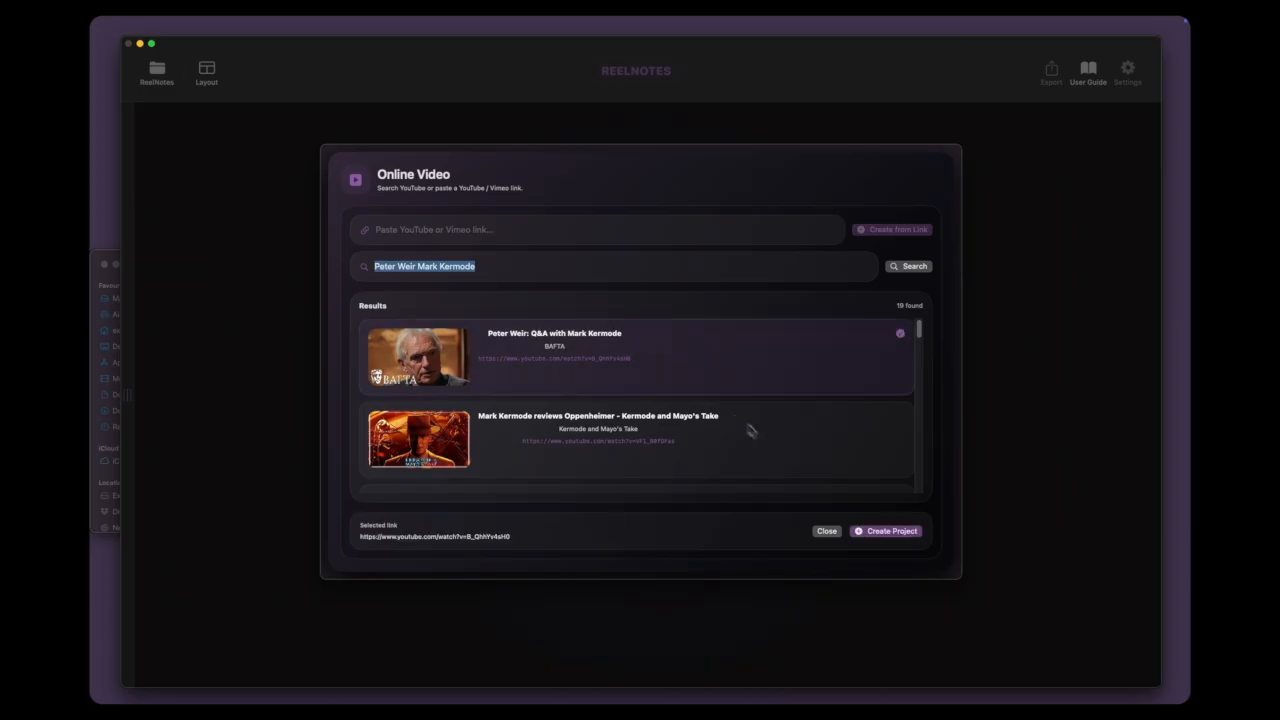
click(879, 531)
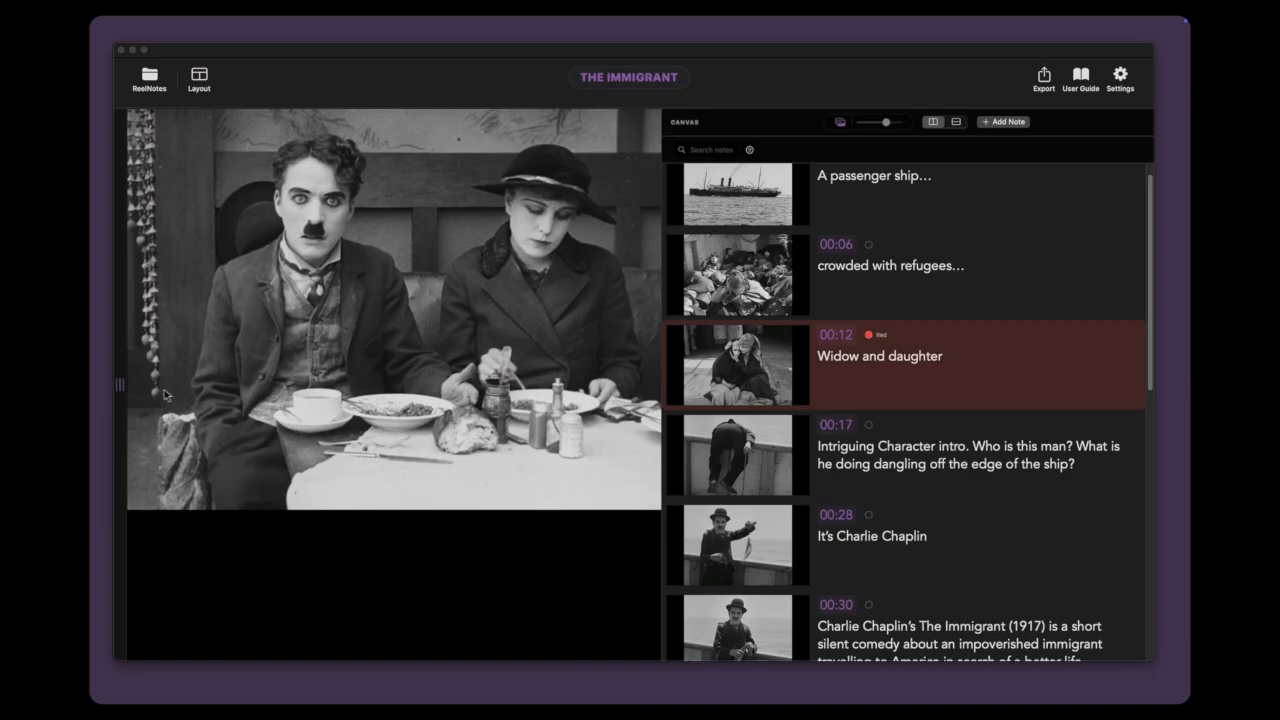
Step: Open the Binder and create its first collection, named Chaplin
click(124, 386)
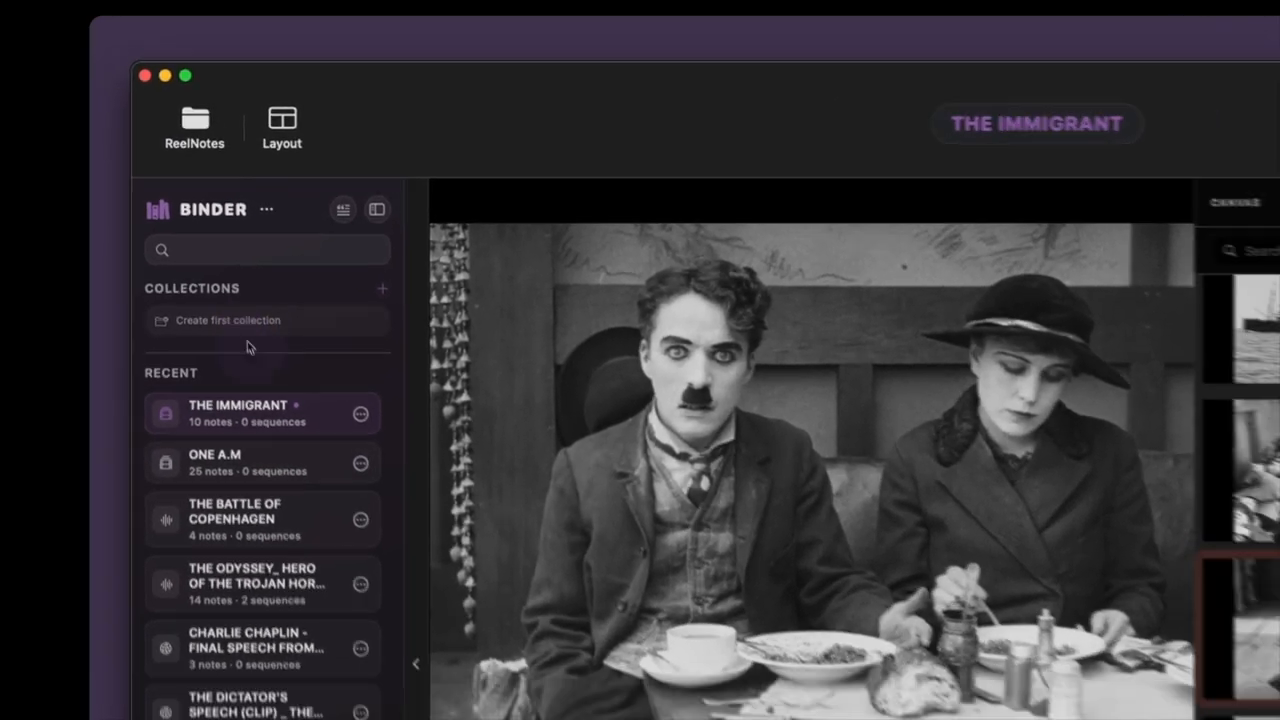
click(250, 346)
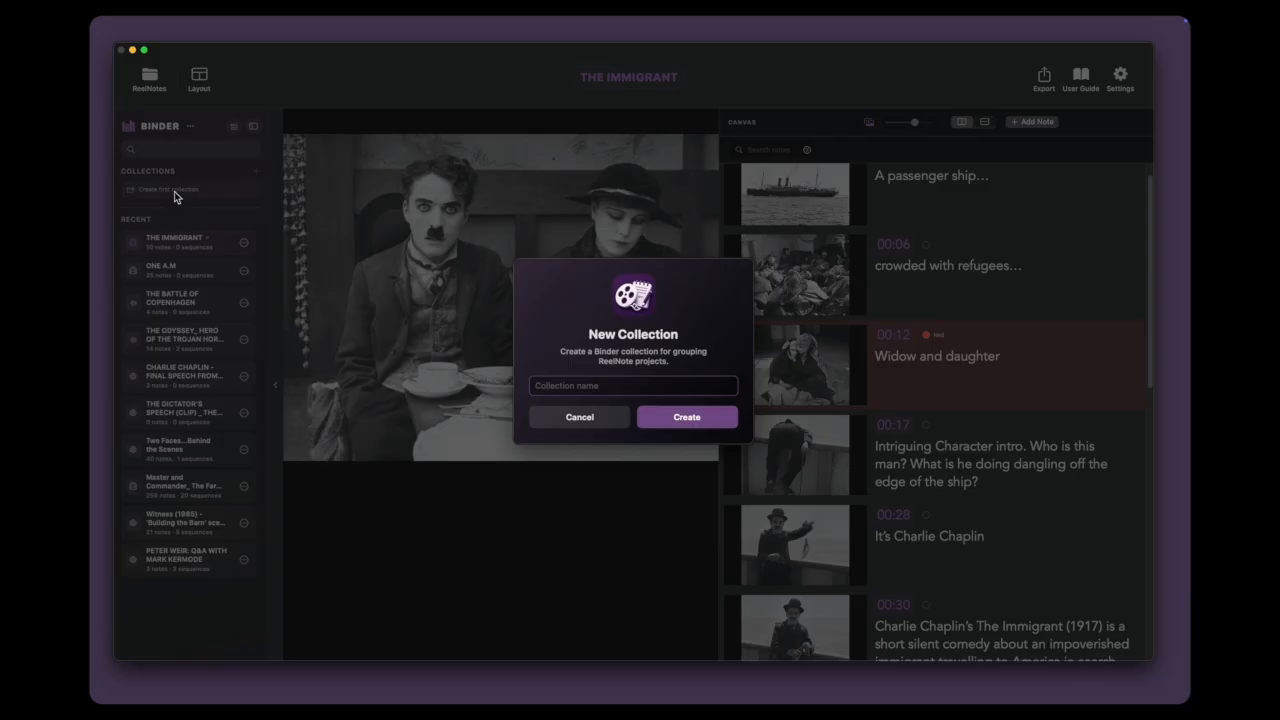
click(549, 384)
text(Chaplin)
click(683, 418)
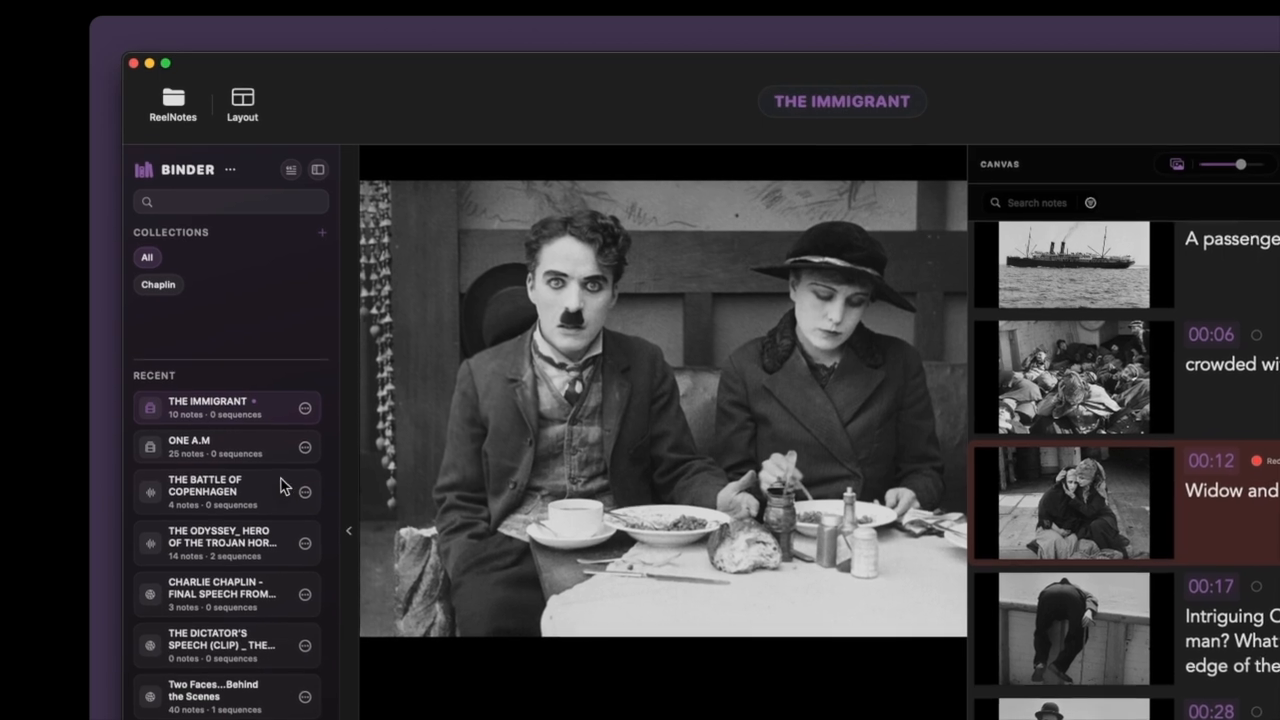
Step: Add One A.M, The Immigrant and the Charlie Chaplin final speech project to the Chaplin collection and show only that collection
drag(248, 462, 160, 285)
drag(220, 400, 242, 290)
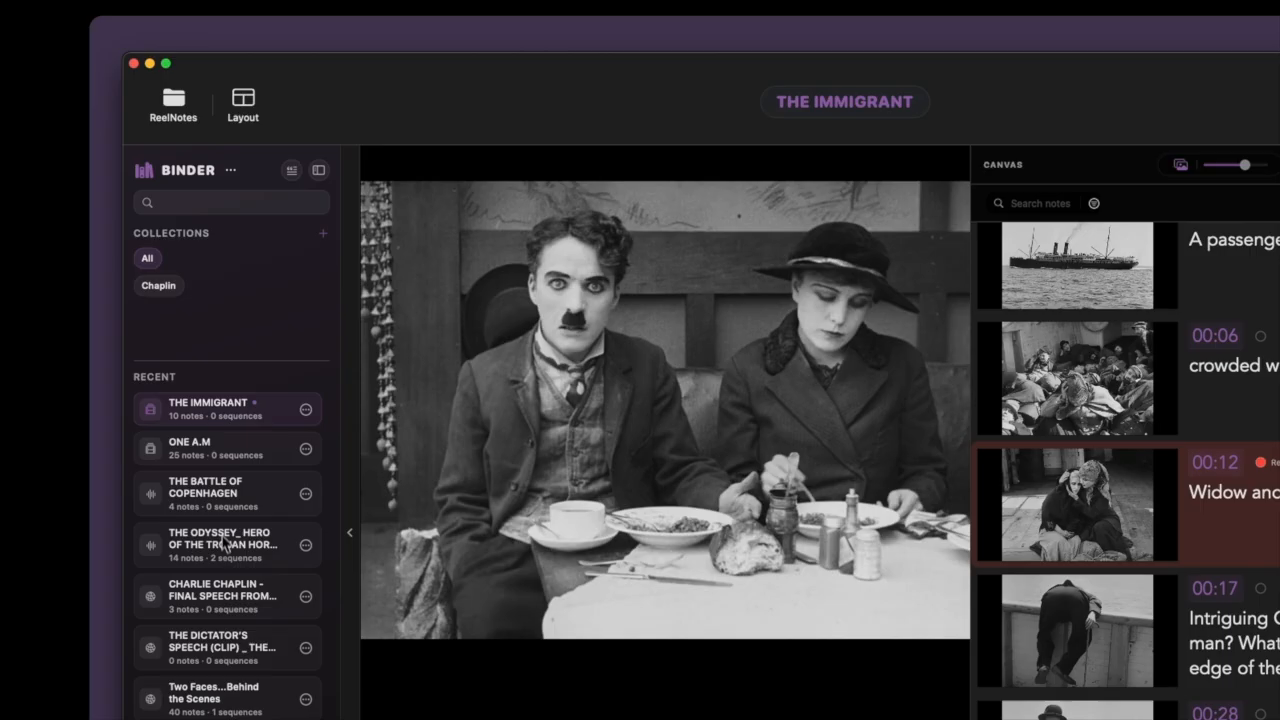
right_click(231, 588)
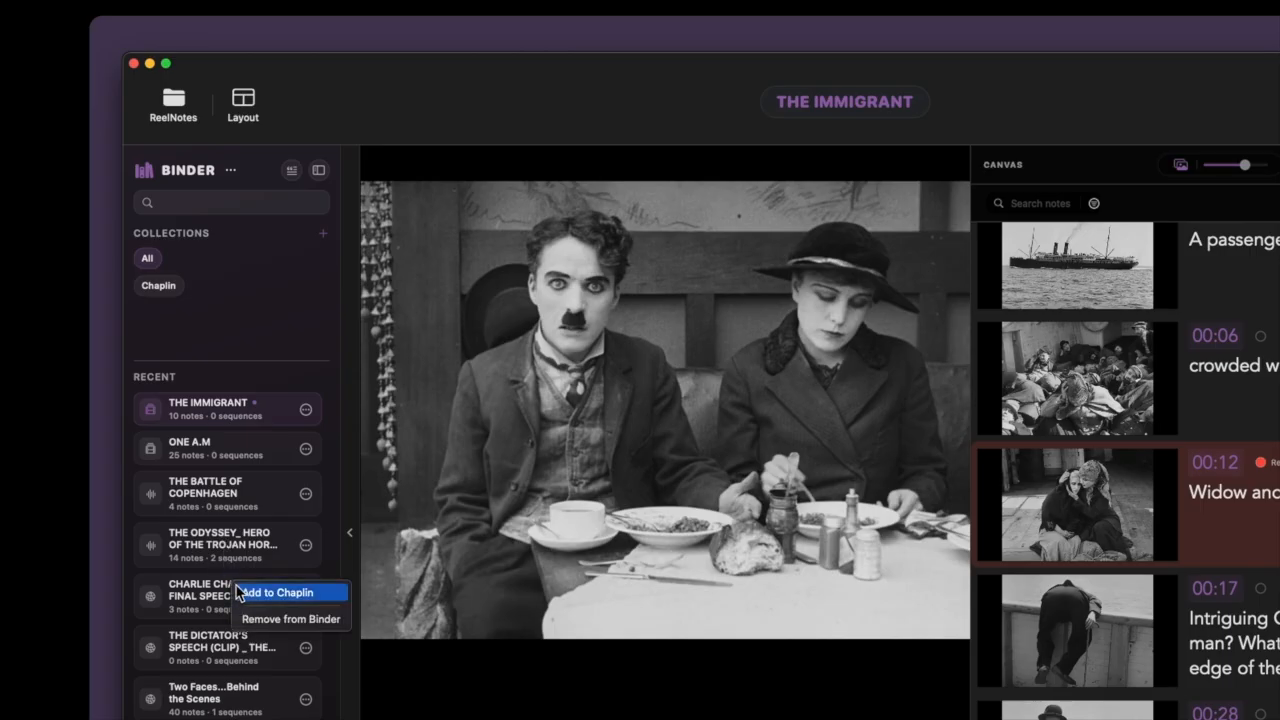
click(239, 593)
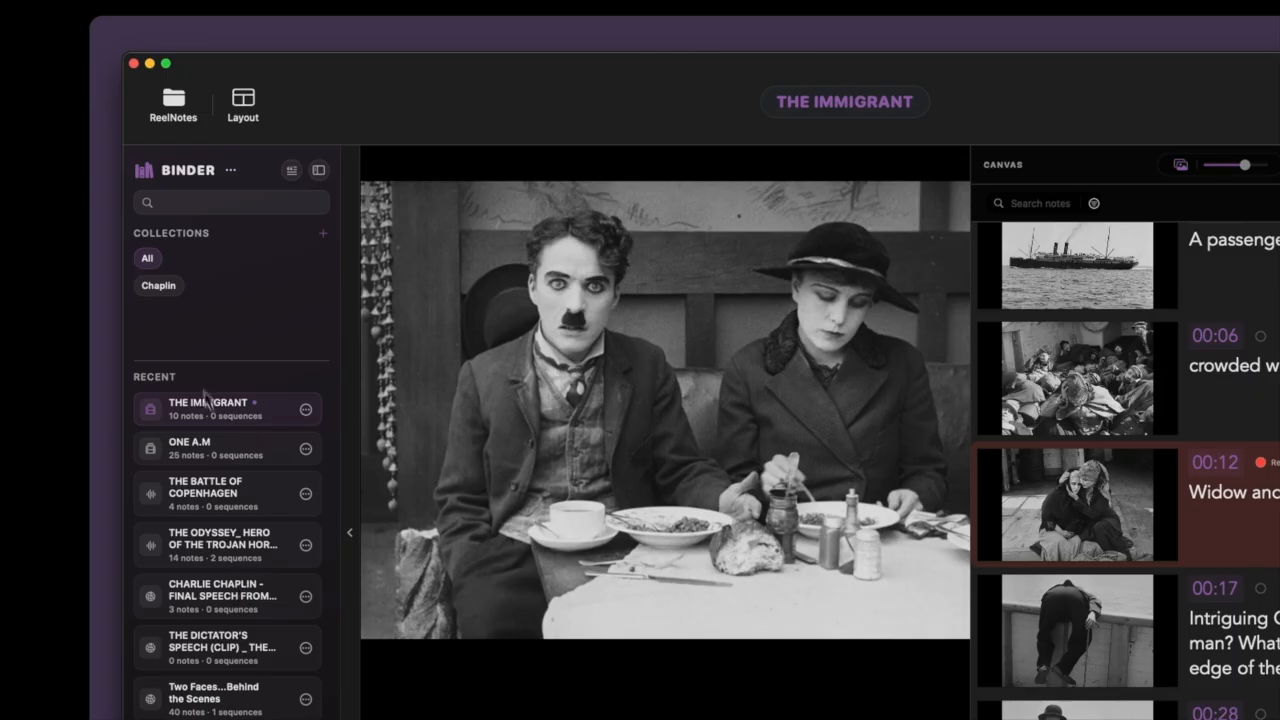
click(172, 288)
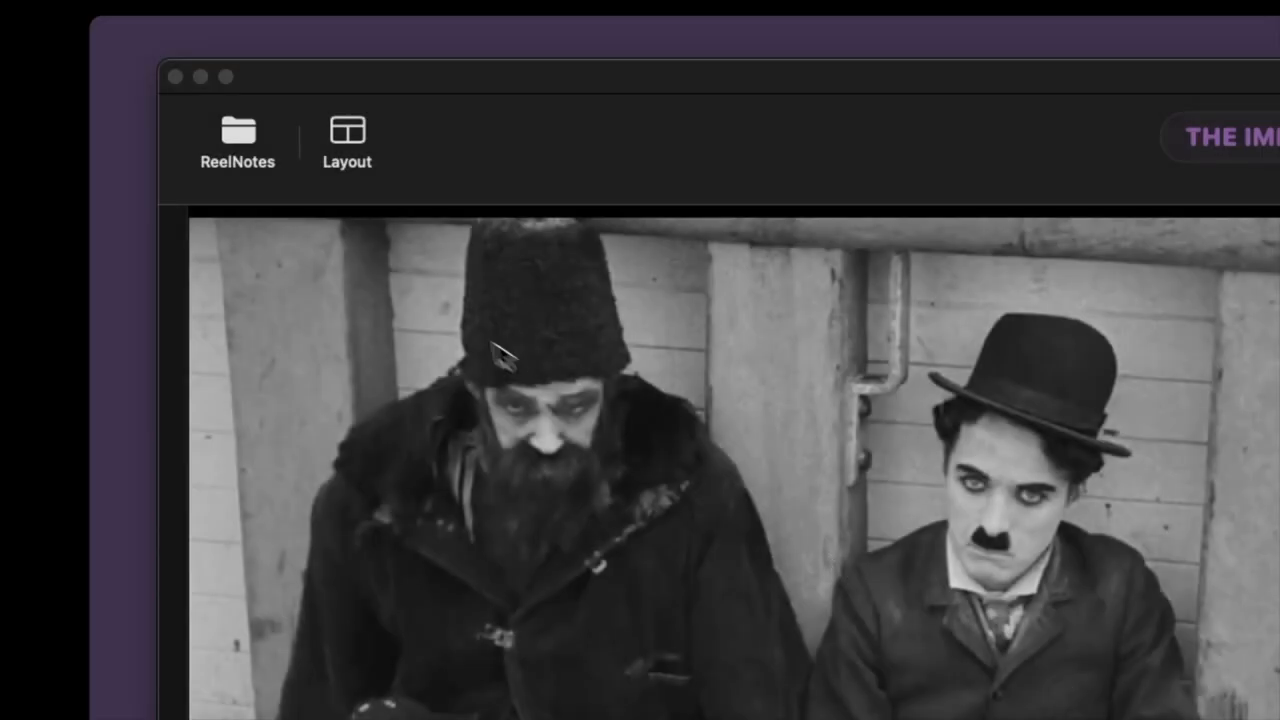
Step: Switch The Immigrant to the Timeline layout, enlarge the timeline area slightly and zoom it in around the Arrival in America and Hat Incident sequences
click(361, 147)
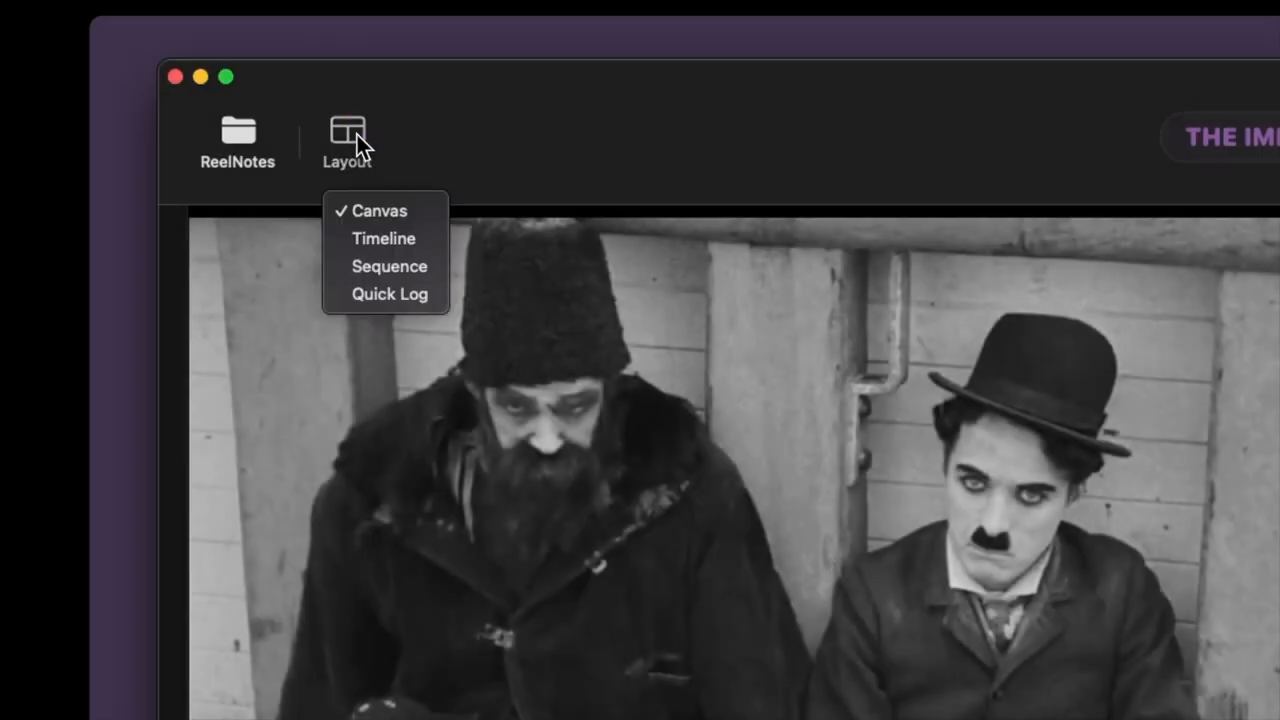
click(383, 240)
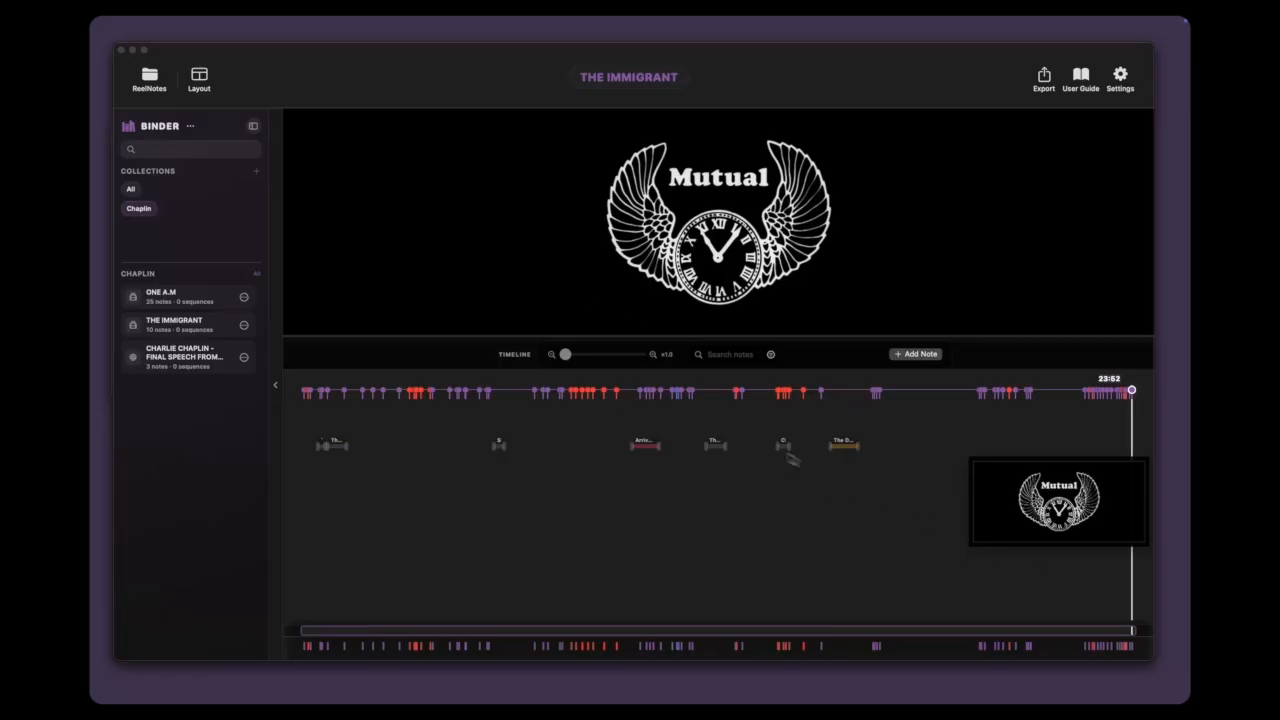
mouse_move(624, 338)
mouse_down()
mouse_move(622, 427)
mouse_move(629, 337)
mouse_up()
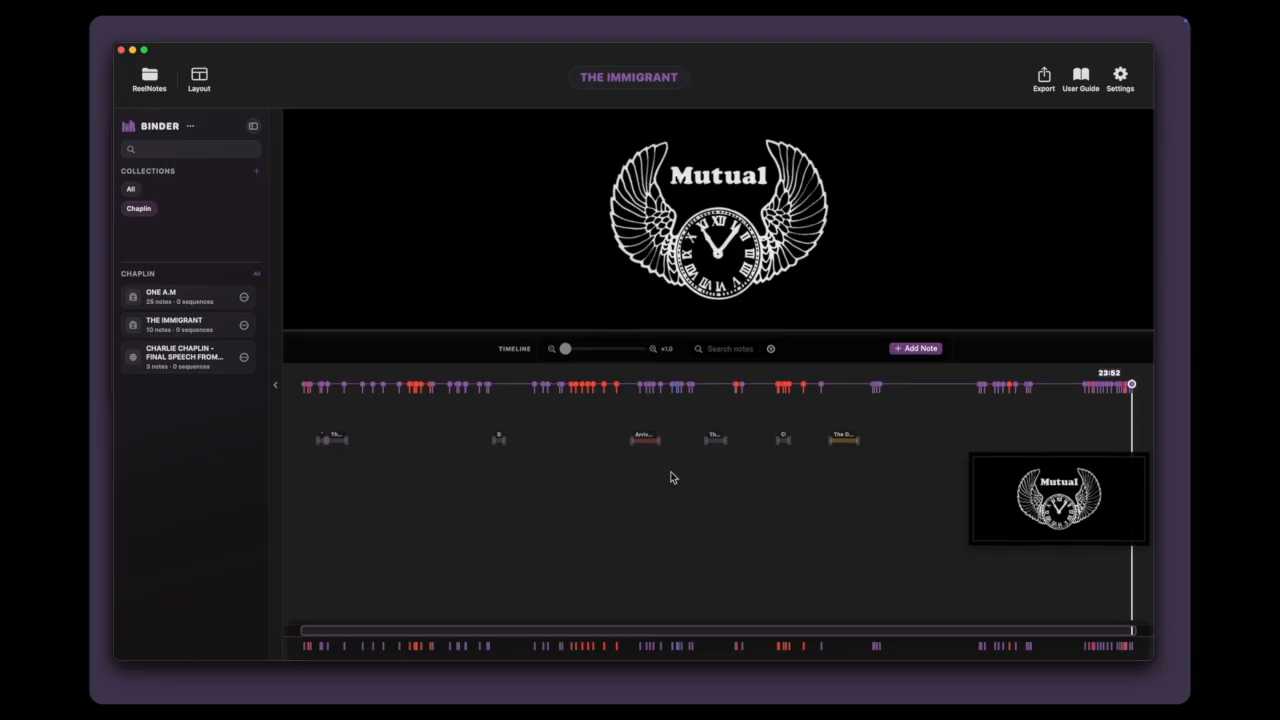
mouse_move(572, 356)
mouse_down()
mouse_move(602, 355)
mouse_move(588, 356)
mouse_up()
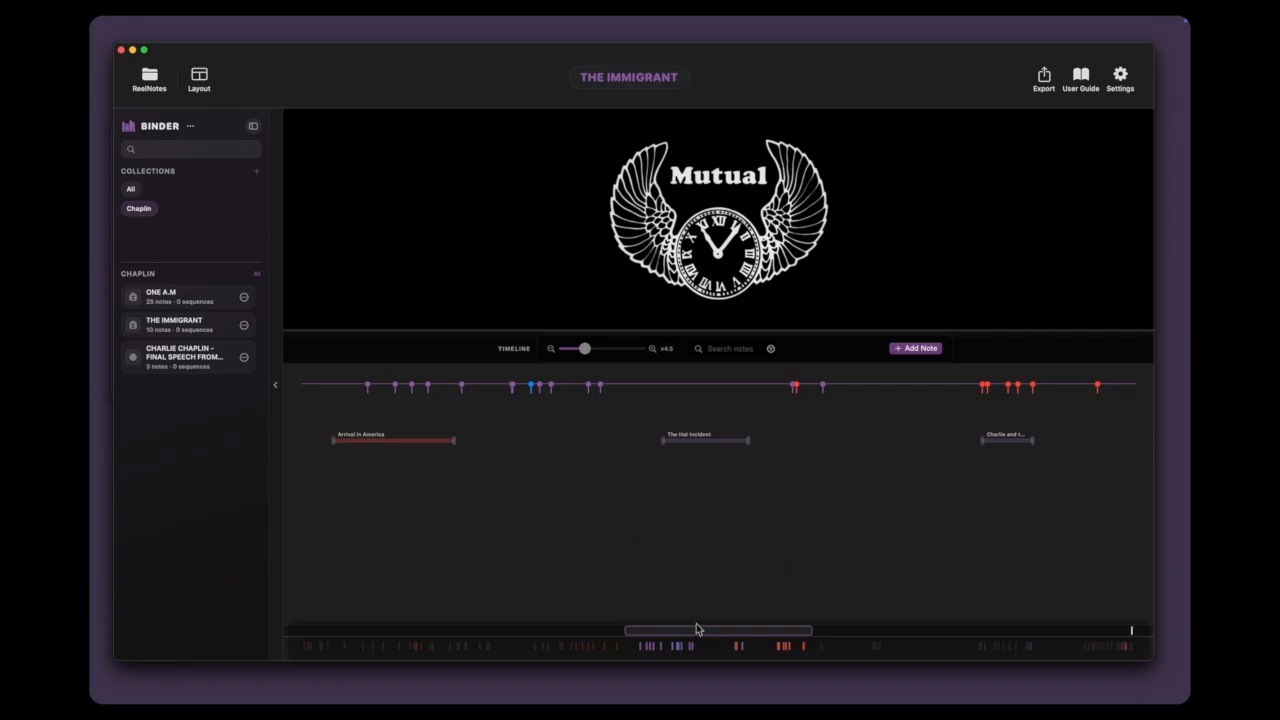
mouse_move(700, 633)
mouse_down()
mouse_move(600, 633)
mouse_move(722, 632)
mouse_up()
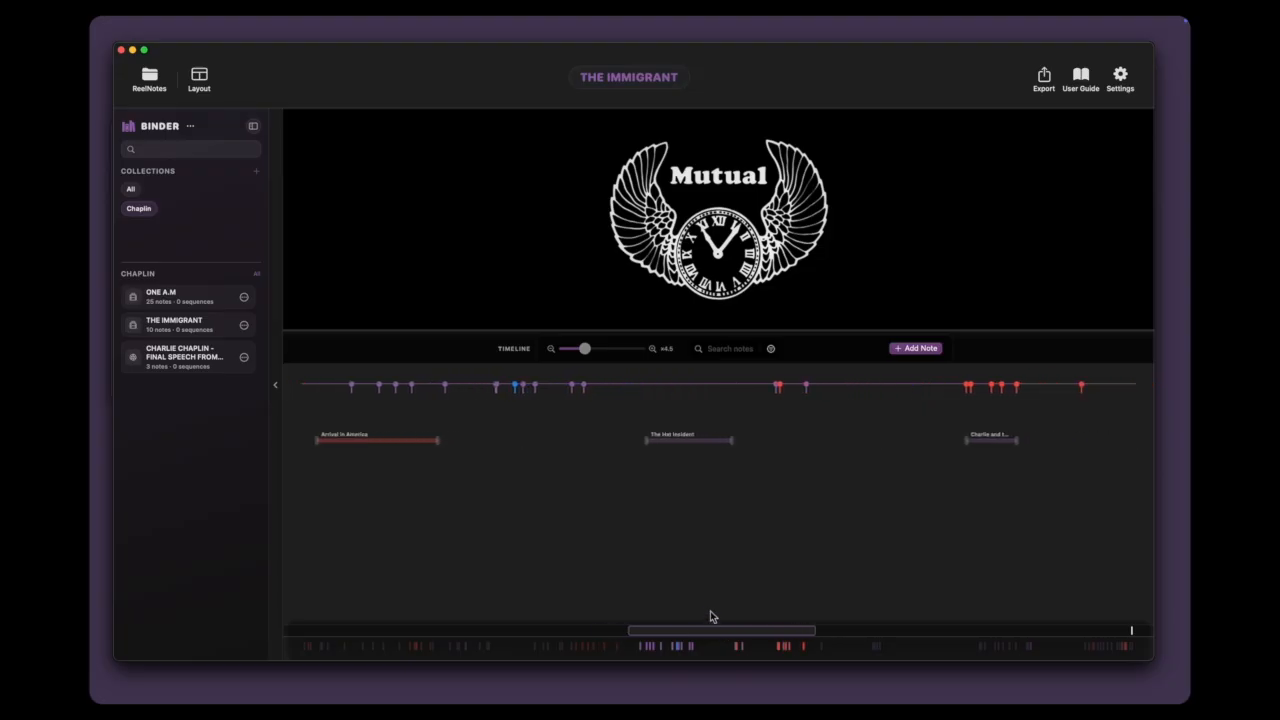
Step: Add a note at 11:35 on the timeline reading "The Waiter wants Charlie to take his hat off."
click(640, 390)
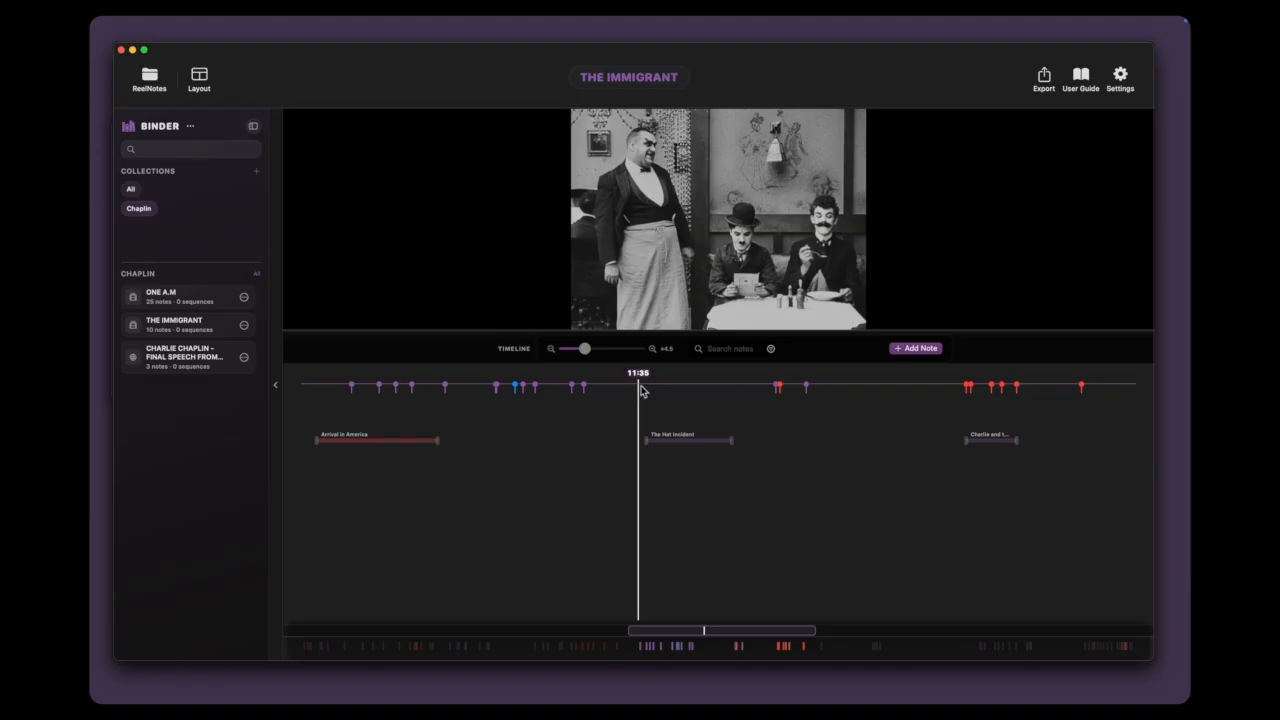
right_click(641, 390)
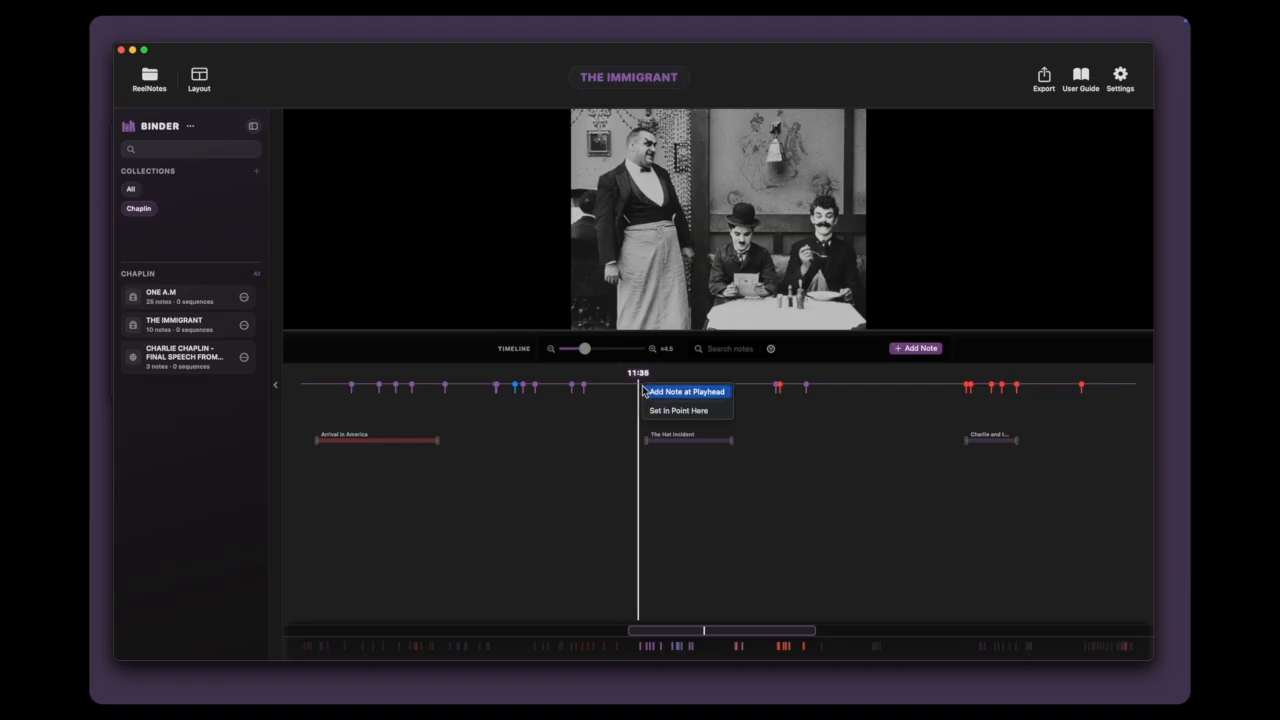
click(645, 391)
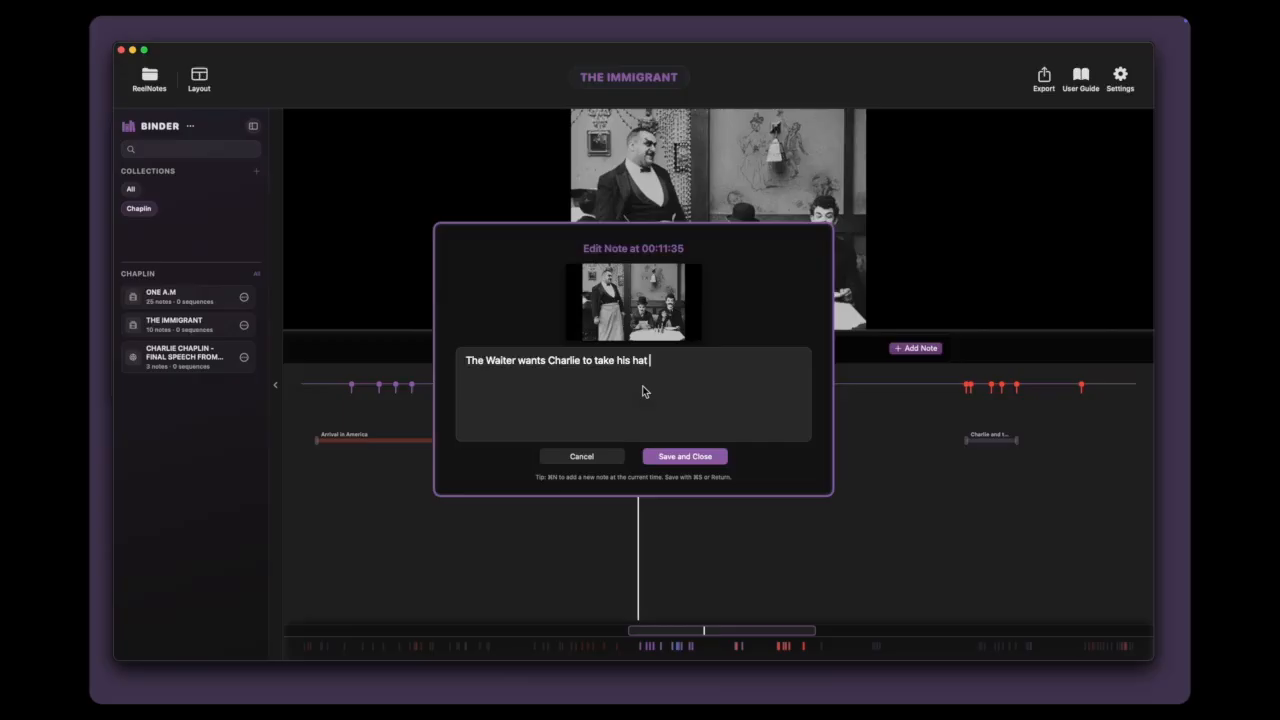
key(Return)
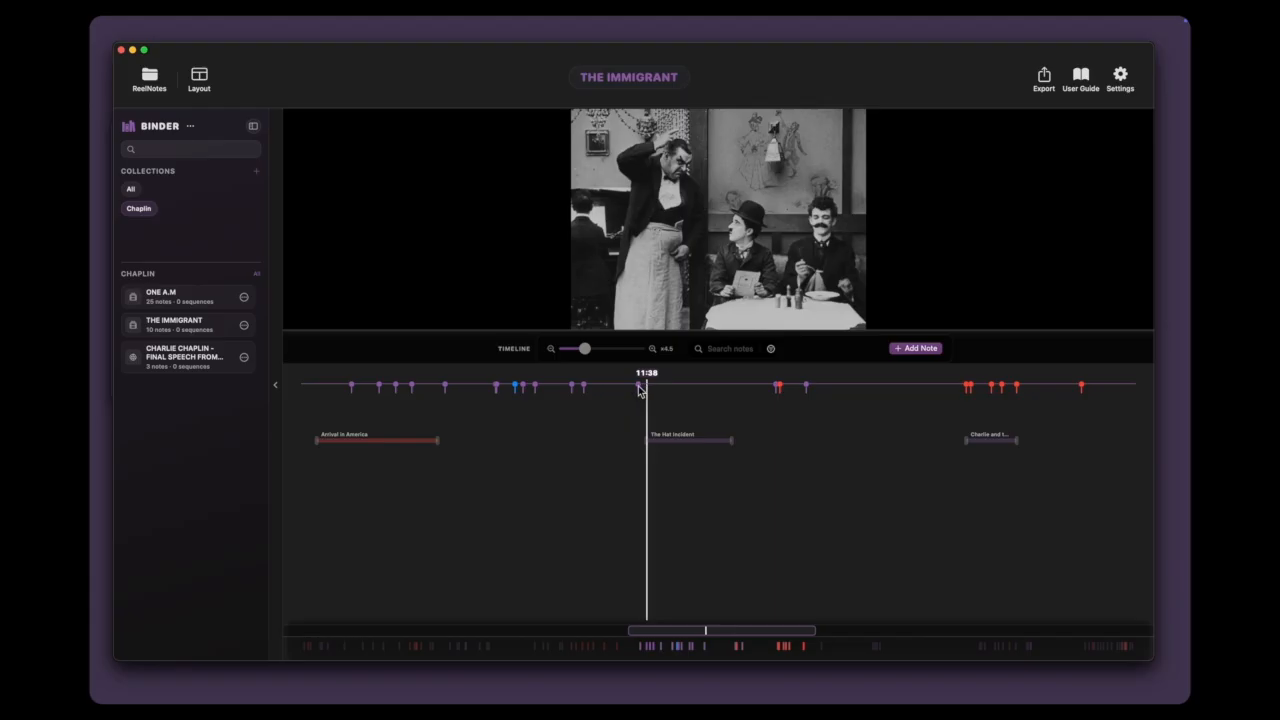
Step: Delete the note at 11:35 from the timeline
click(638, 386)
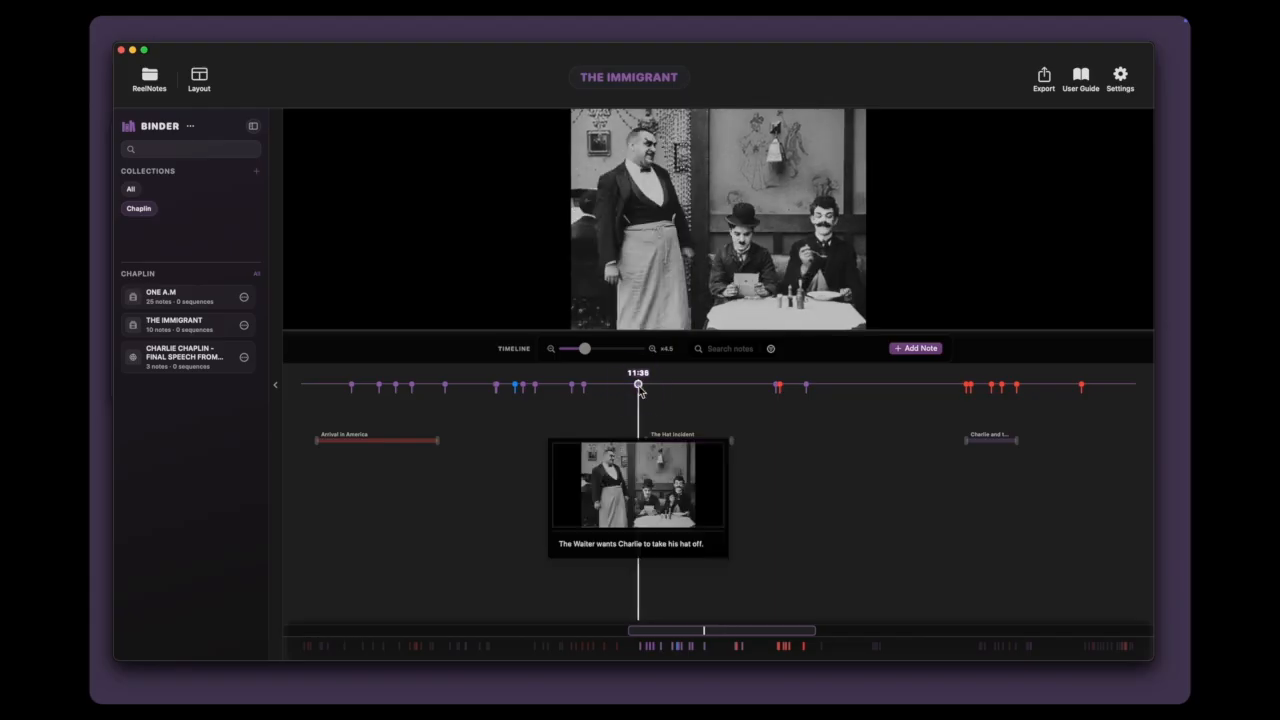
right_click(639, 388)
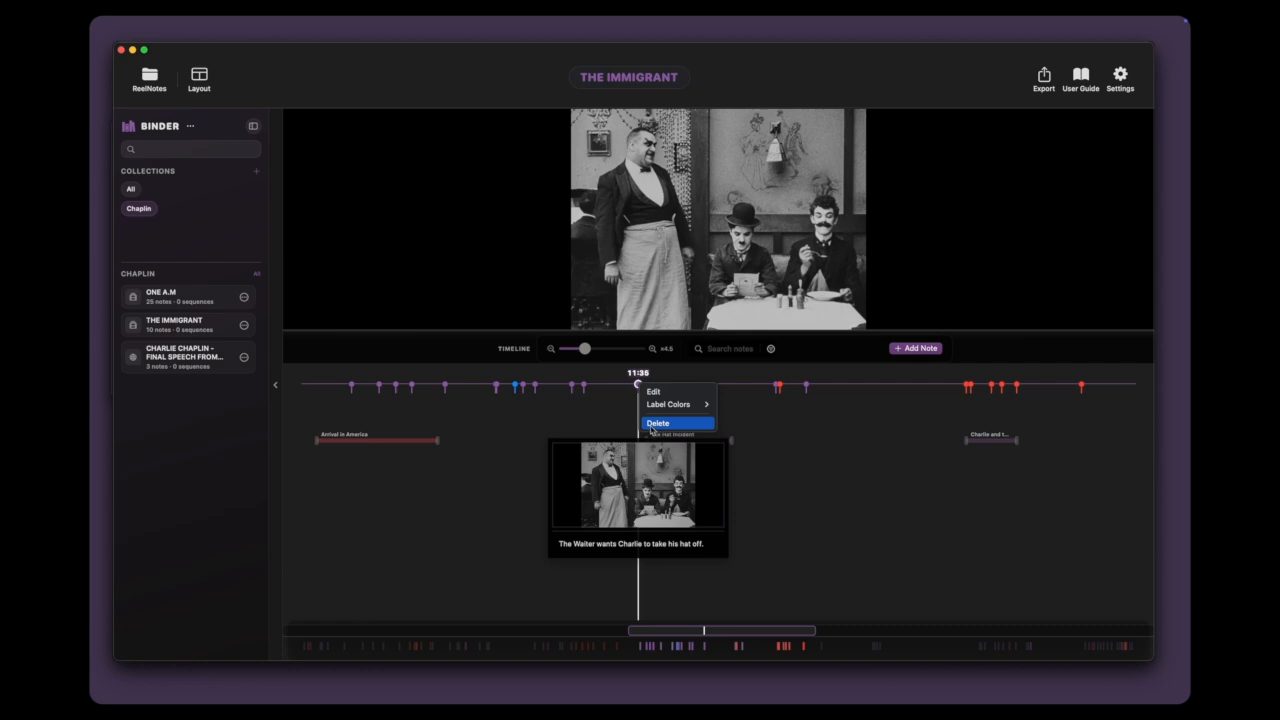
click(652, 427)
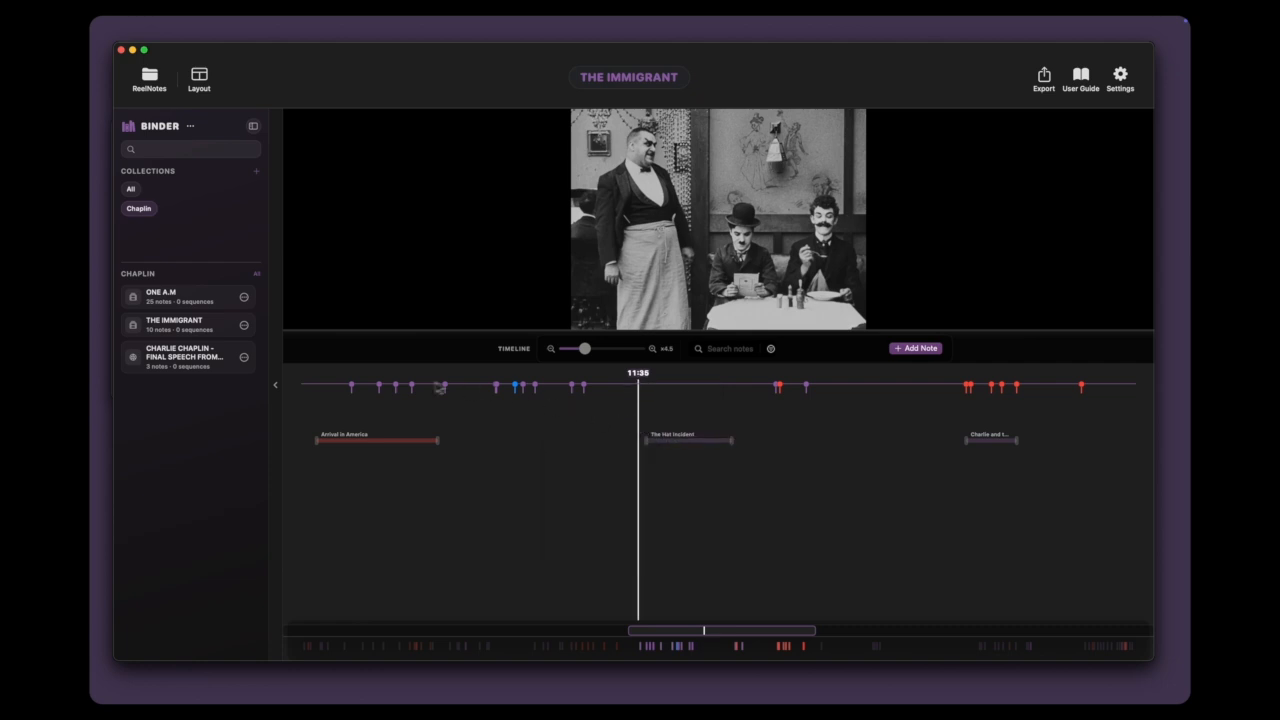
Step: Review the timeline notes one after another, starting with the Statue of Liberty note at 09:44
click(352, 388)
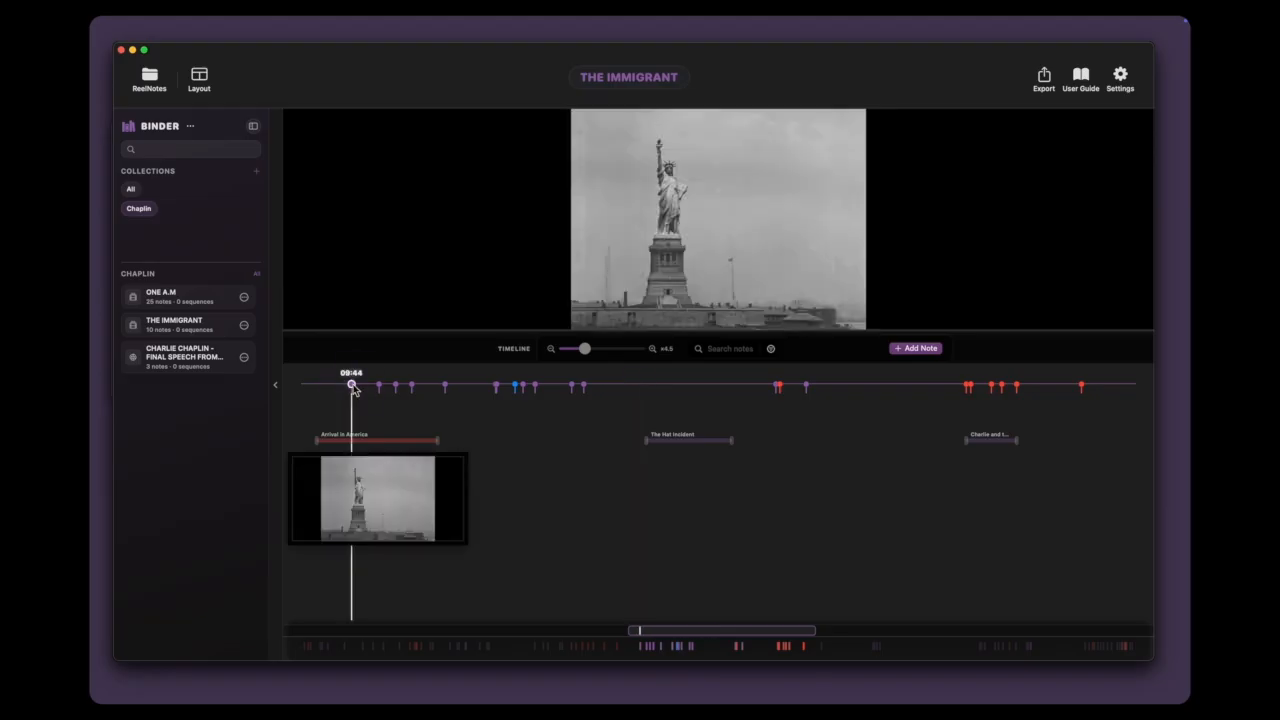
key(Right)
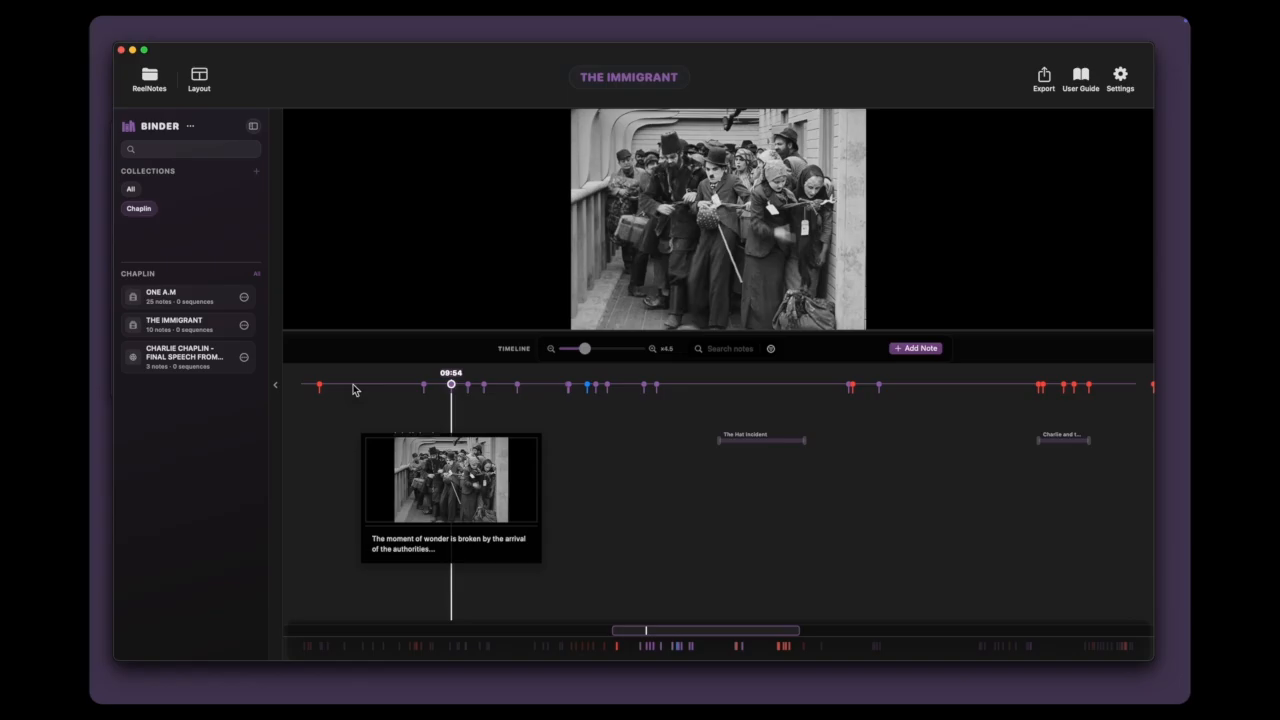
key(Right)
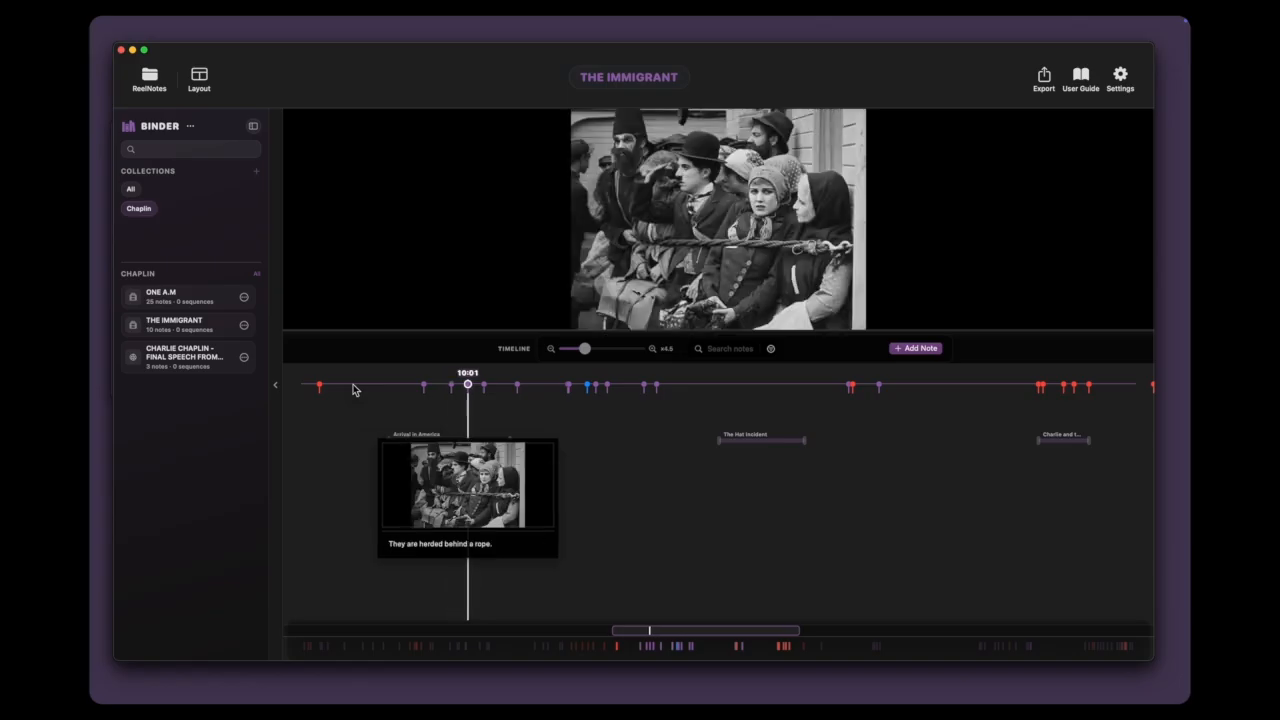
key(Right)
key(Right)
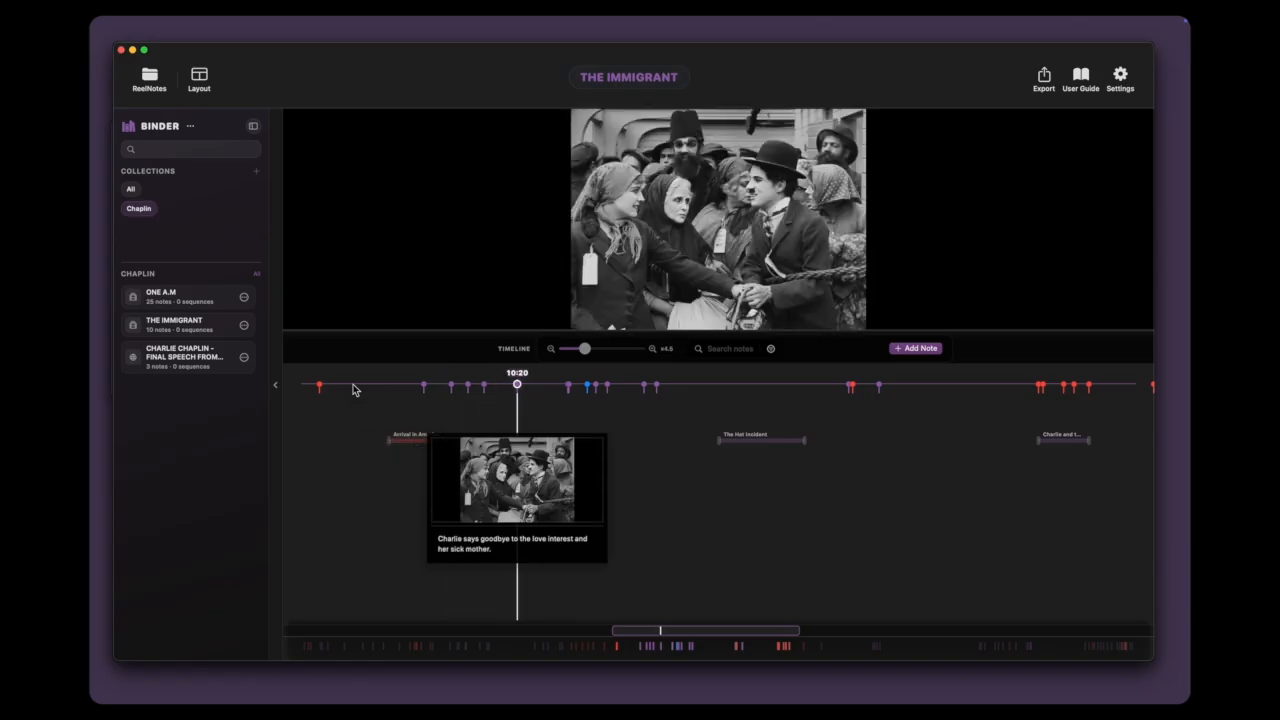
key(Right)
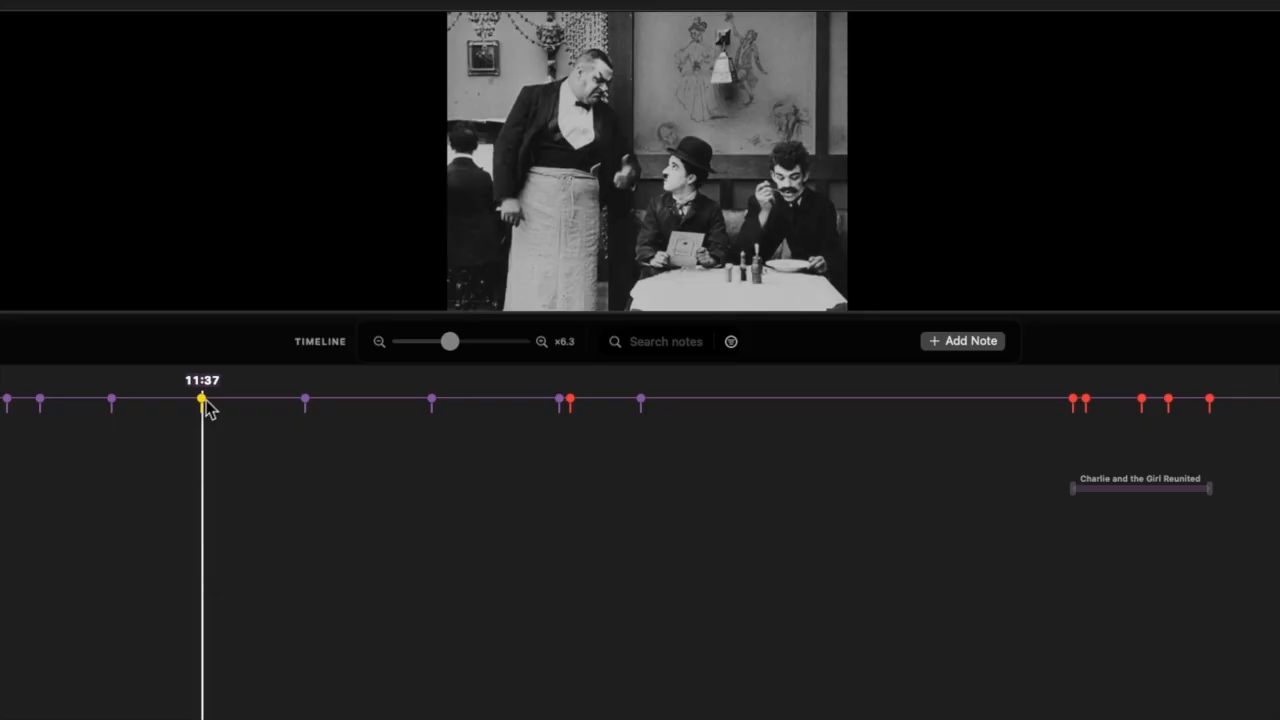
Step: Create a sequence on the timeline with its in point at 11:39 and out point at 12:15, and adjust its end slightly earlier
click(220, 403)
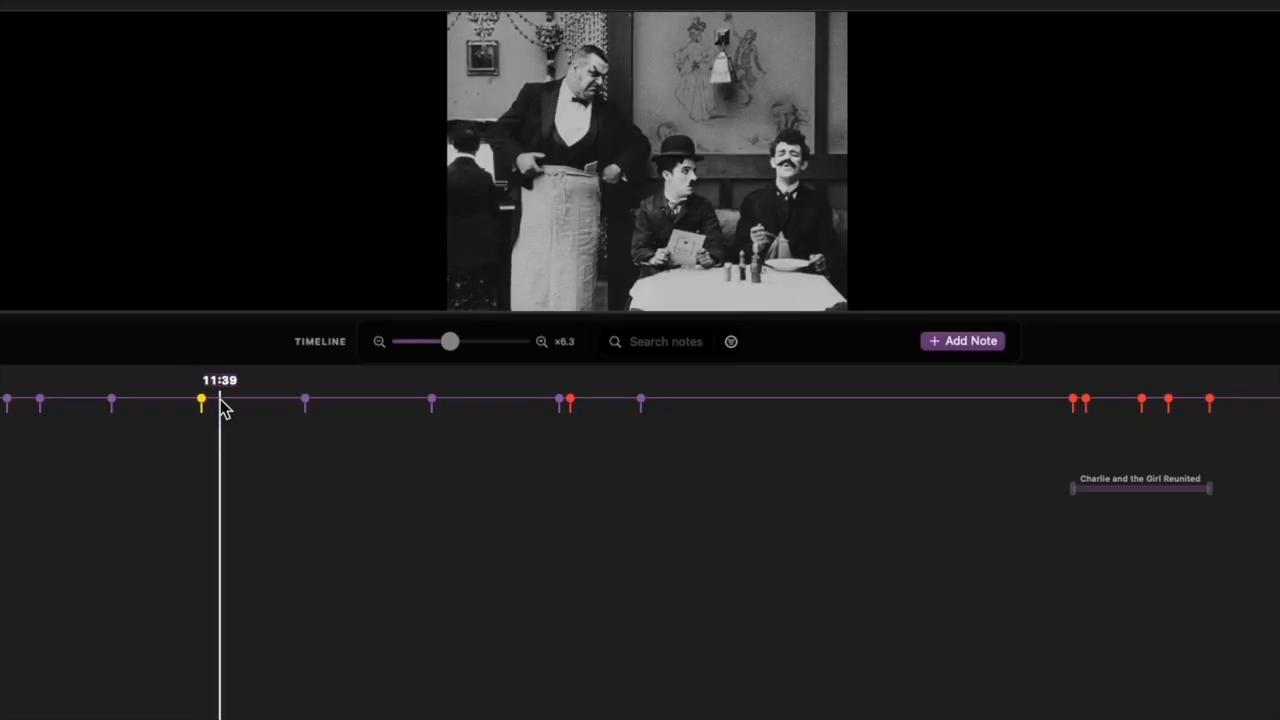
right_click(220, 402)
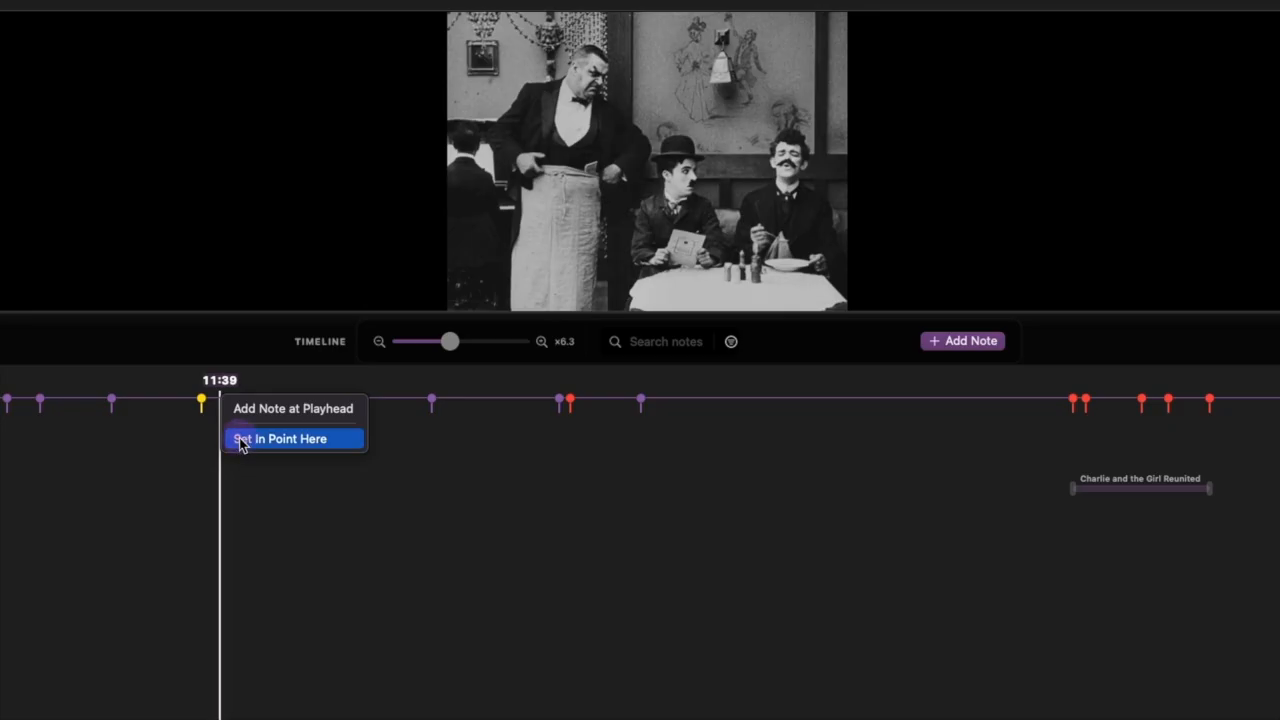
click(241, 440)
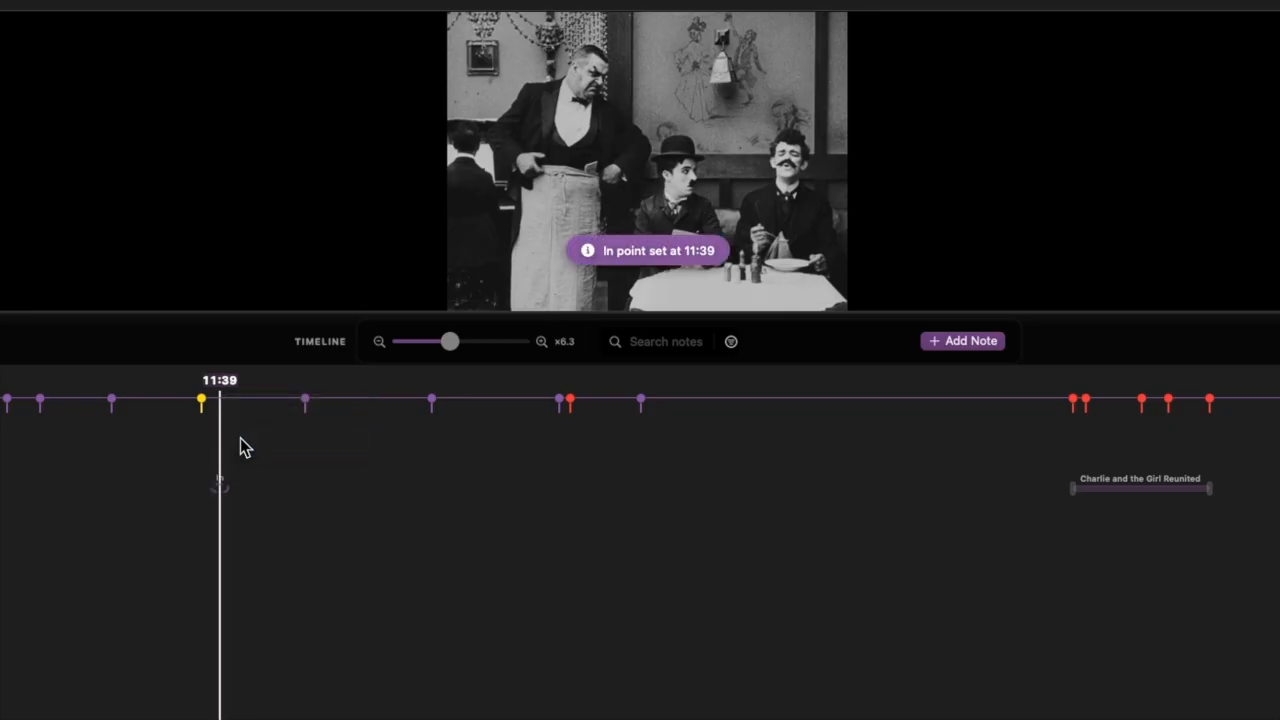
click(464, 401)
right_click(463, 400)
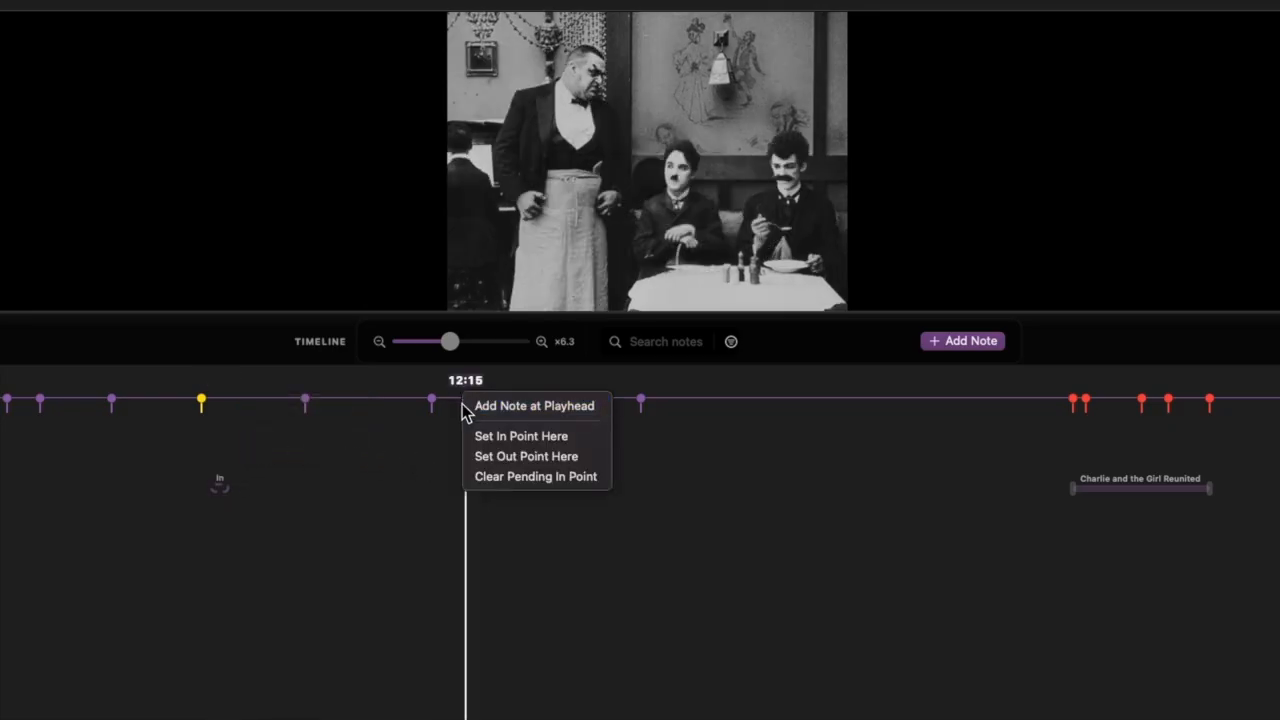
click(488, 458)
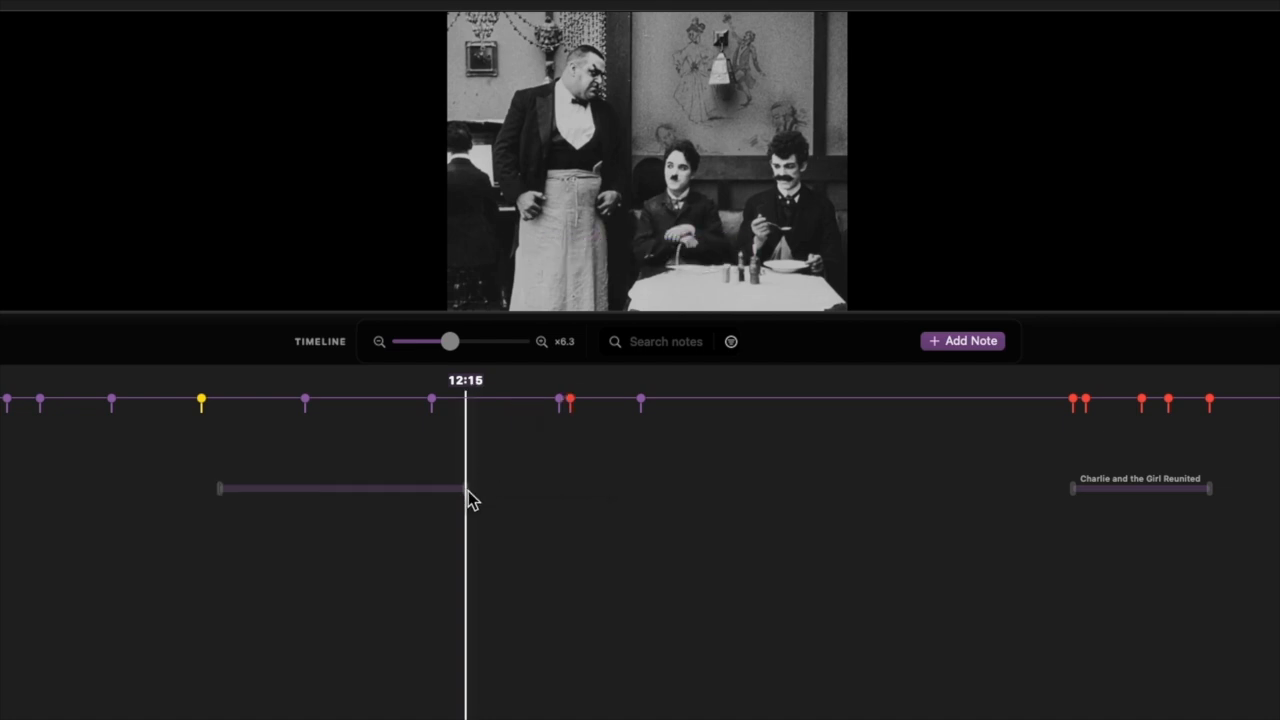
drag(466, 491, 497, 497)
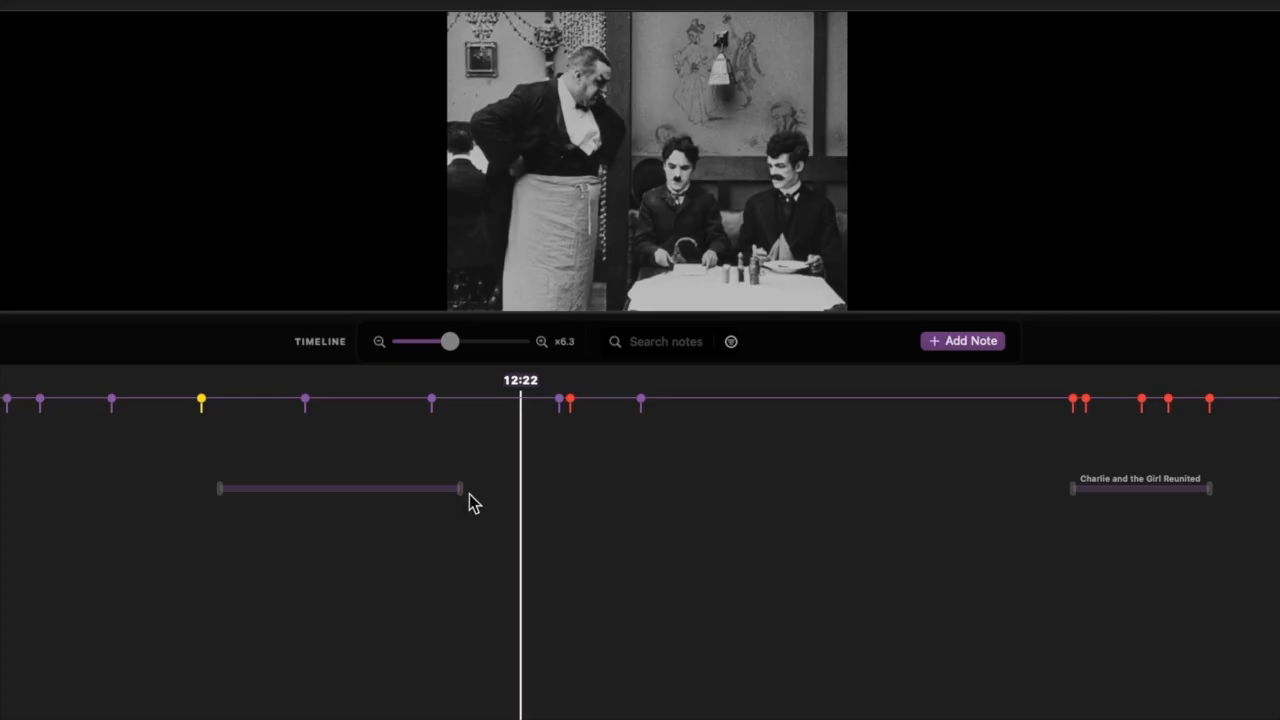
Step: Title the new sequence between the 11:35 and 12:11 points on the timeline "The Hat Incident"
click(348, 497)
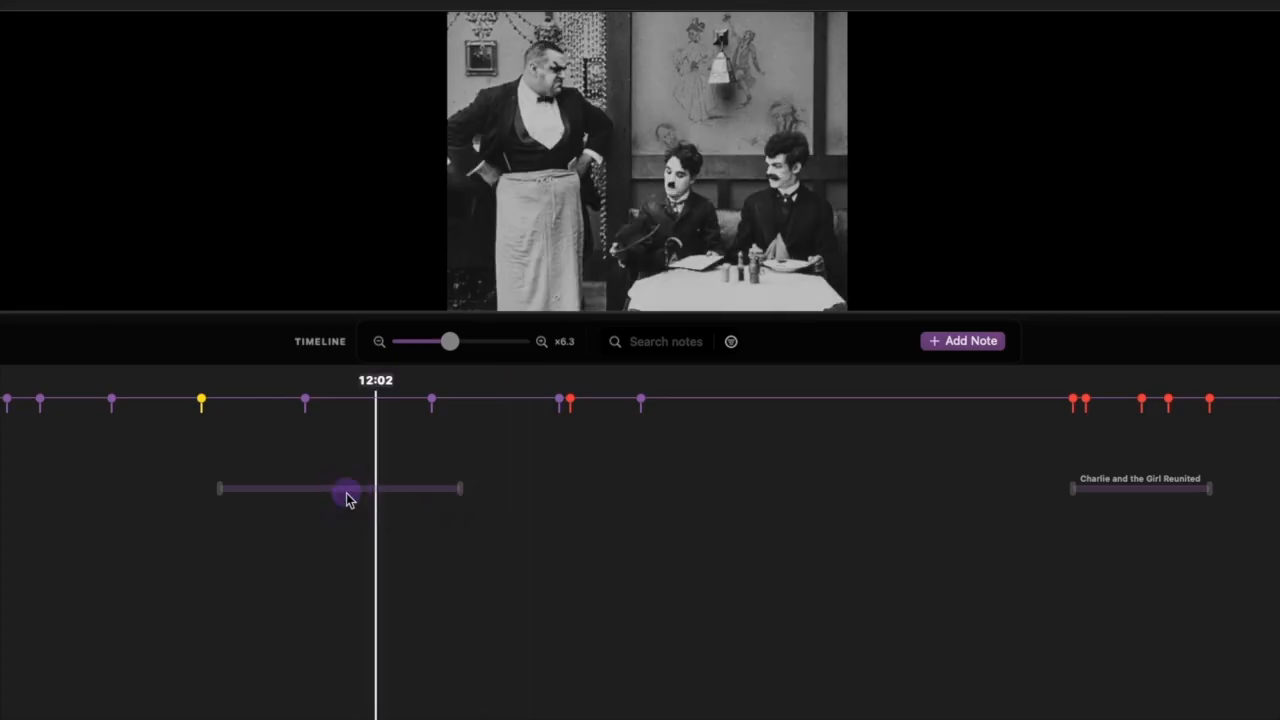
click(350, 490)
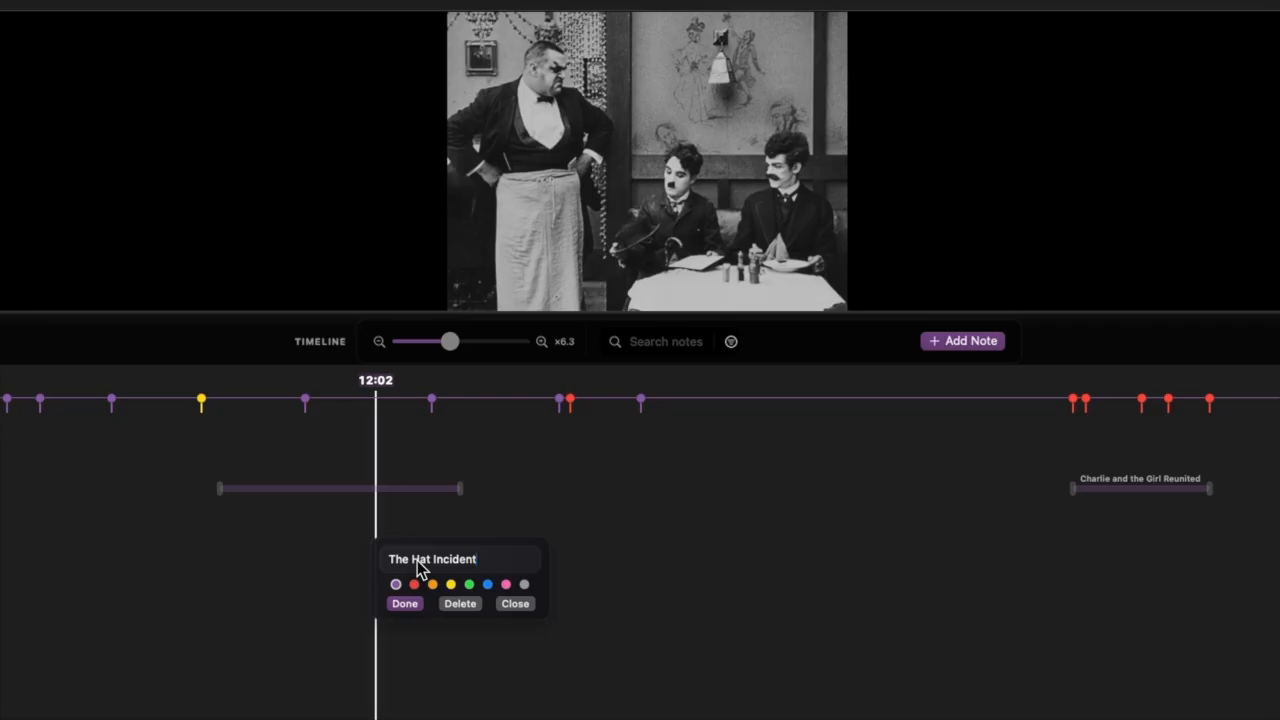
click(404, 603)
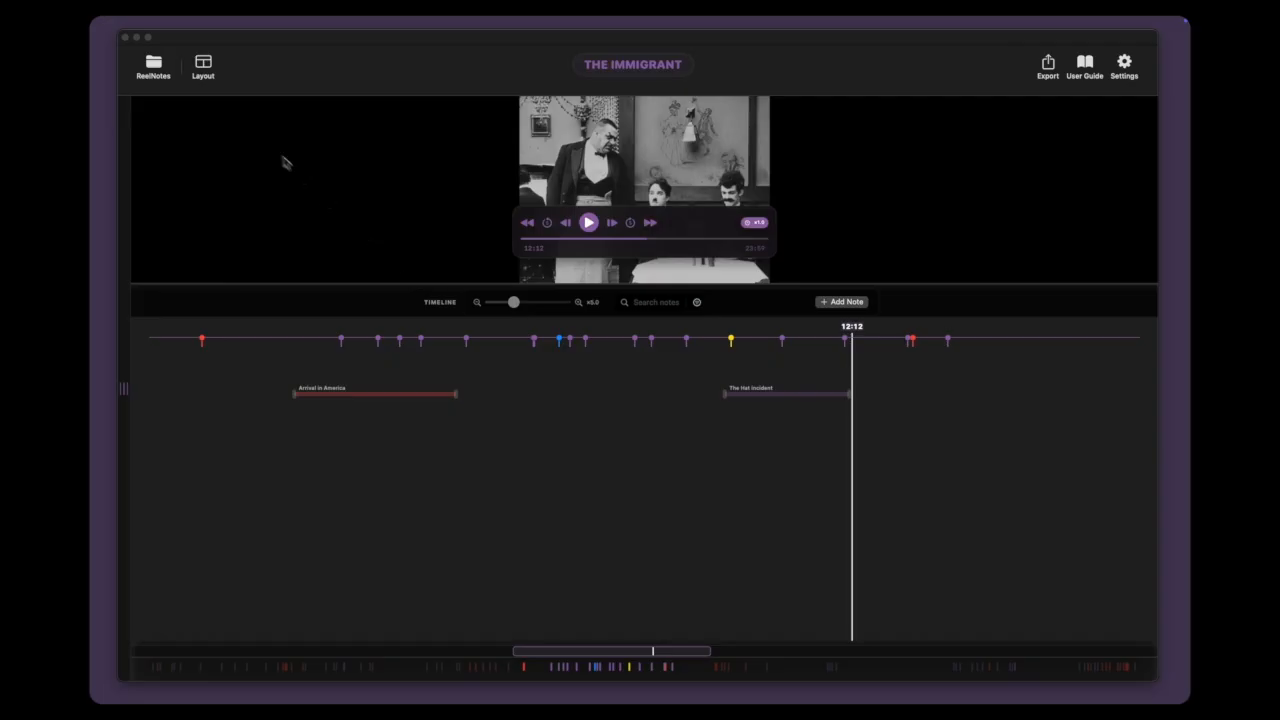
Step: Switch the project to the Sequence layout and look through its list of sequences down to The Hat Incident
click(205, 68)
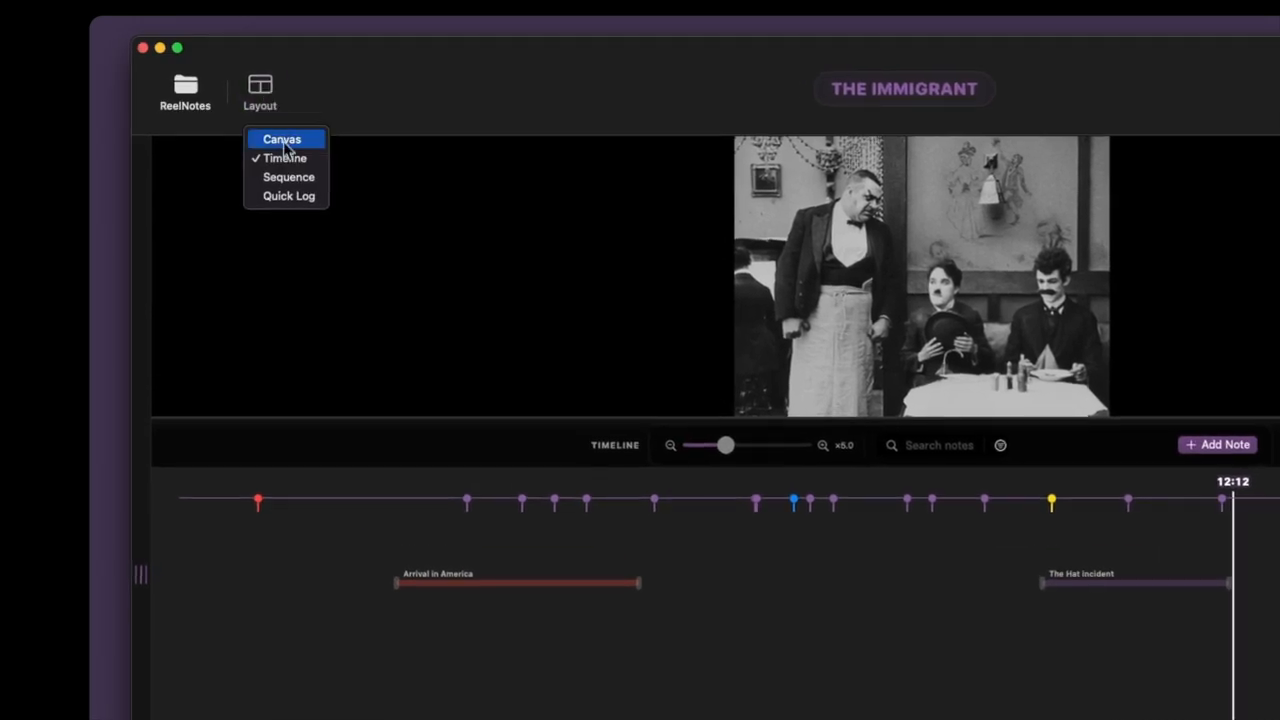
click(289, 180)
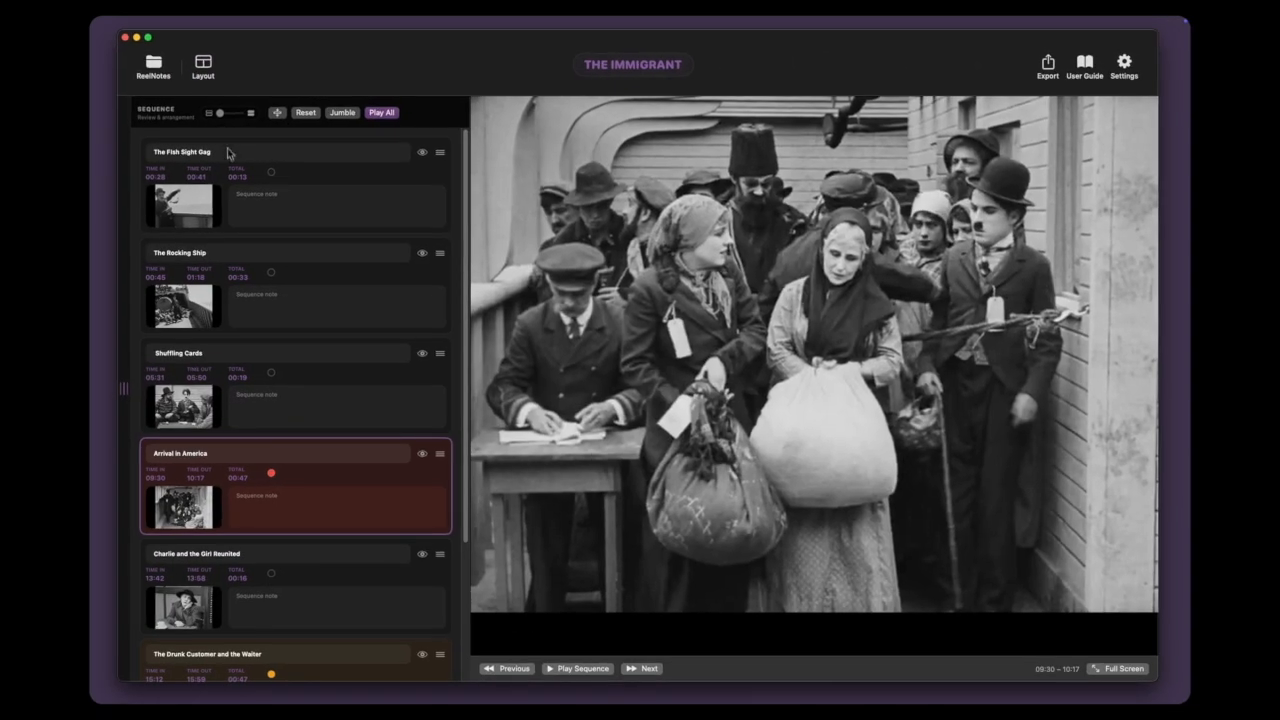
scroll(225, 270, down, 3)
scroll(225, 270, down, 3)
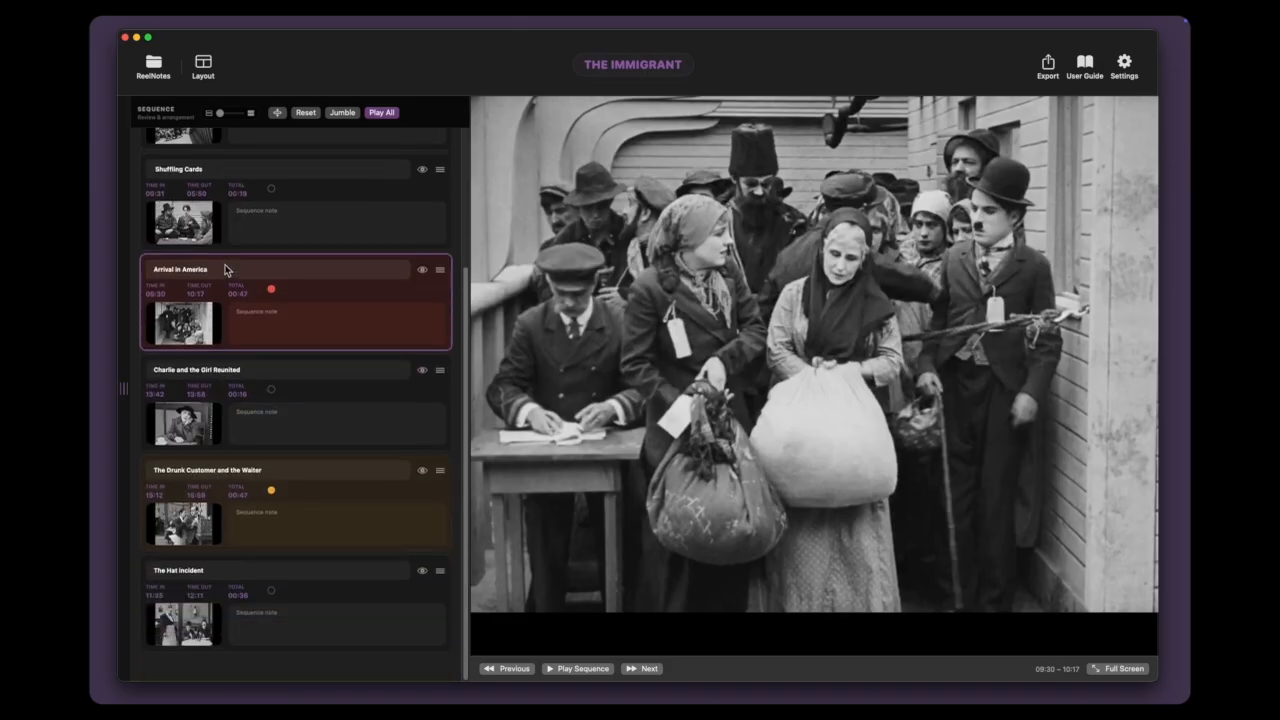
scroll(225, 270, up, 3)
scroll(225, 270, down, 3)
Step: Preview the last four sequences from The Hat Incident up to Arrival in America, and play all sequences in full screen
click(287, 612)
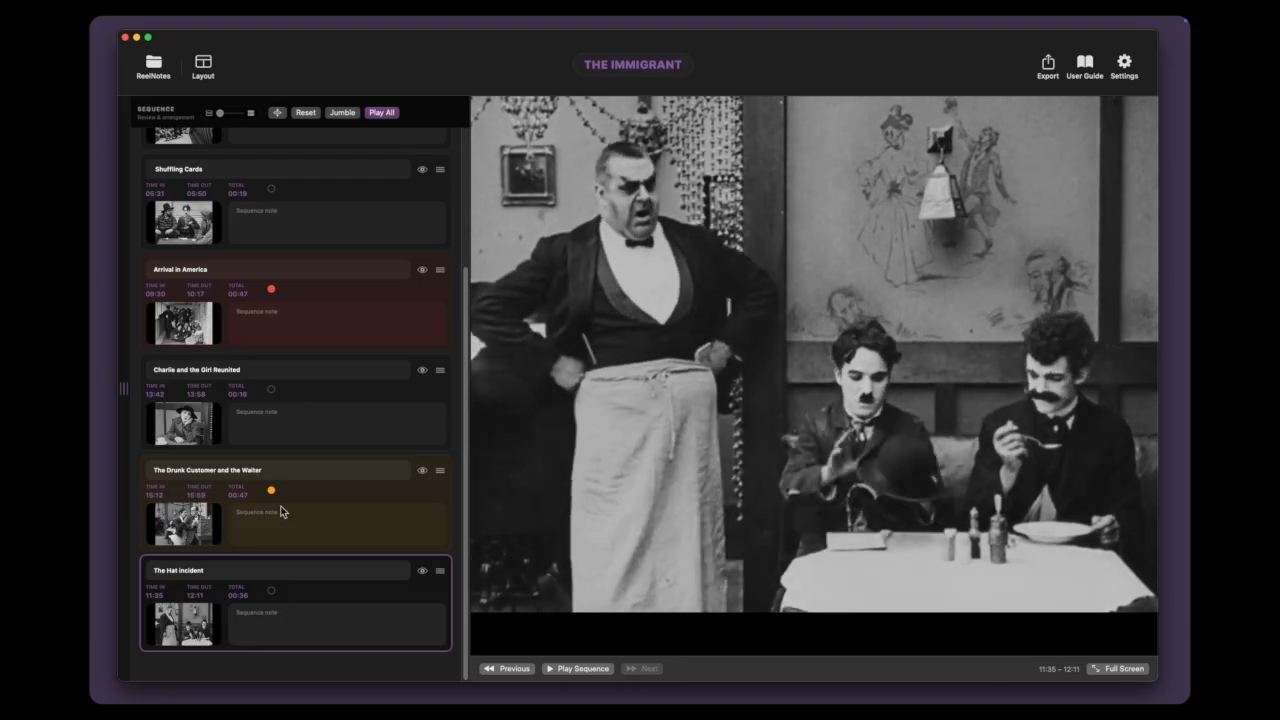
click(281, 510)
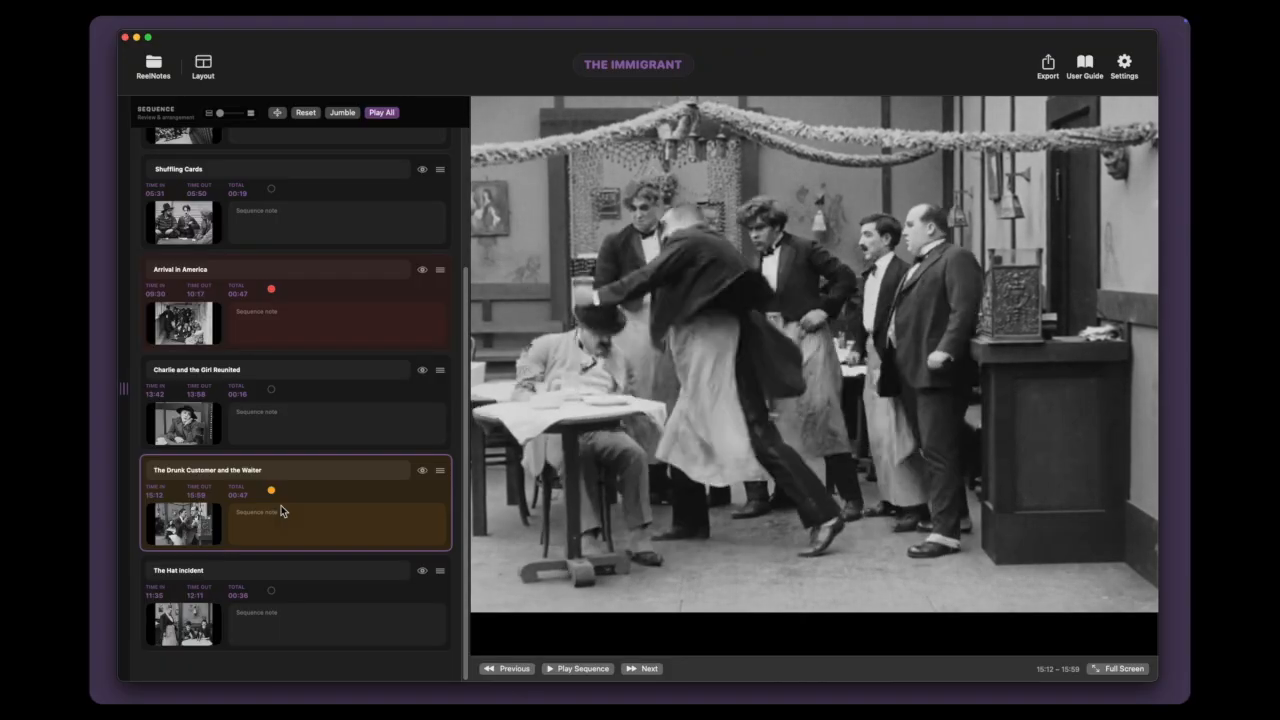
click(273, 419)
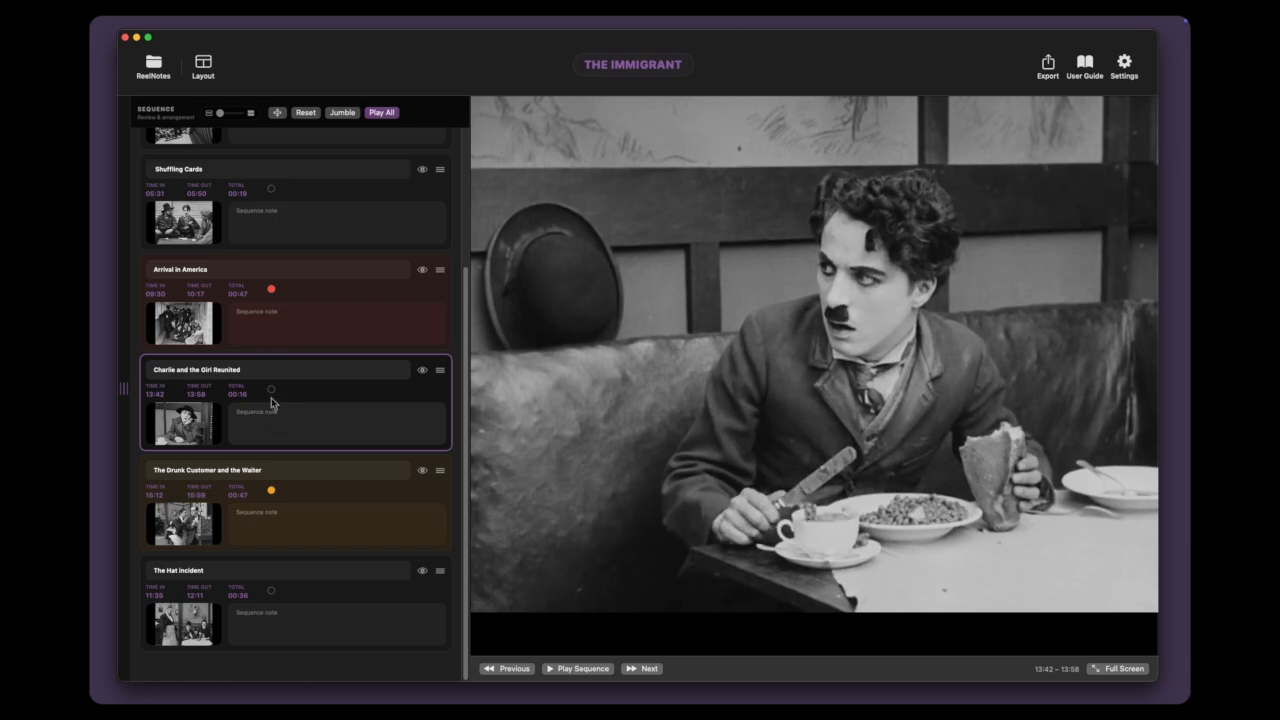
click(267, 325)
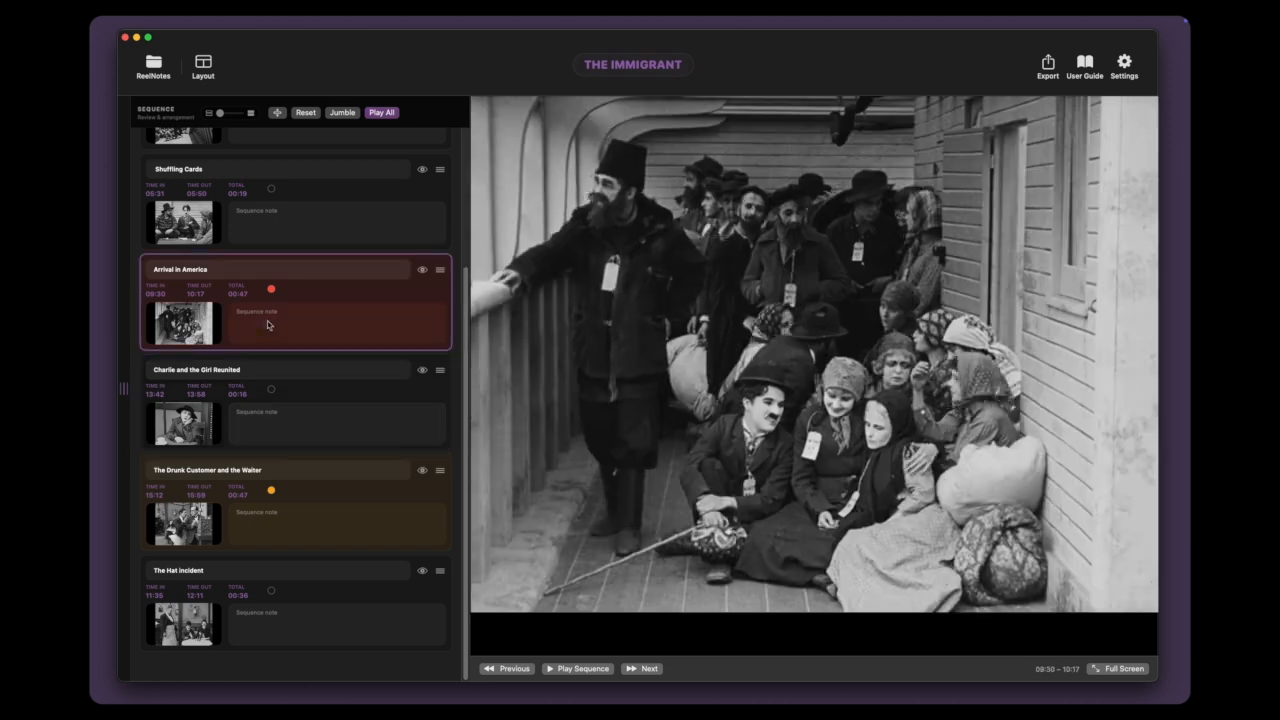
click(380, 113)
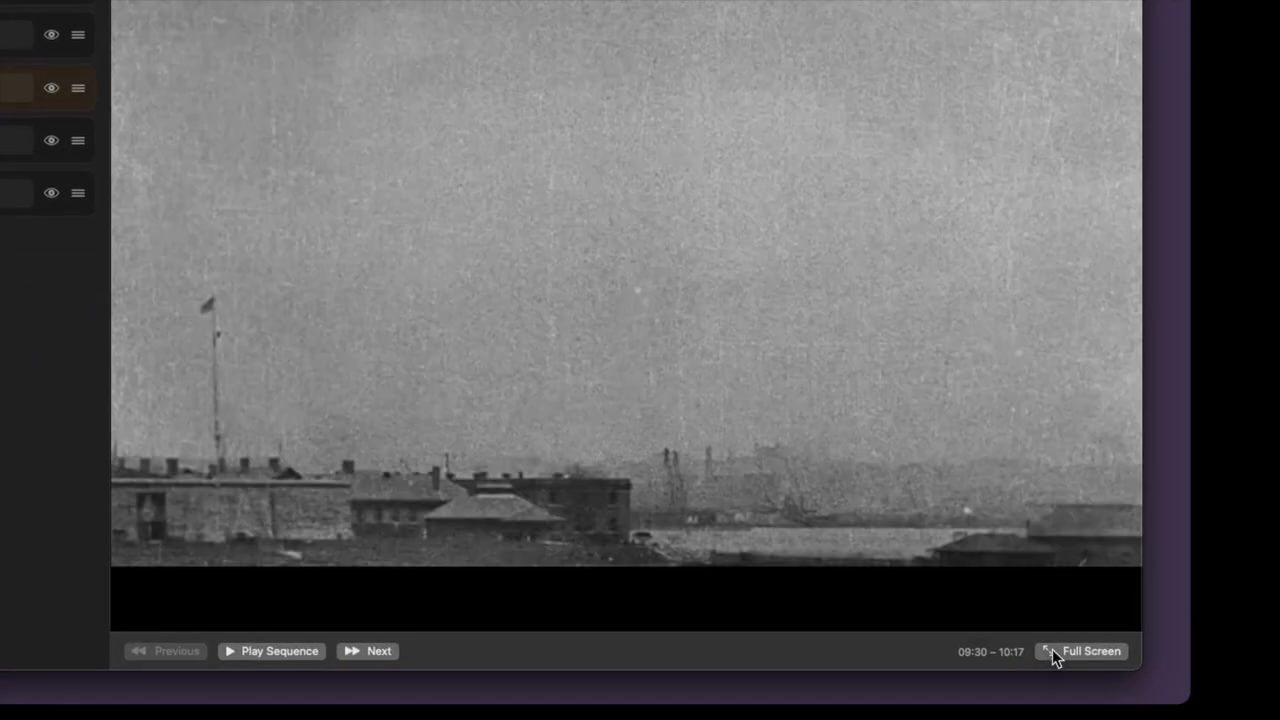
click(1052, 649)
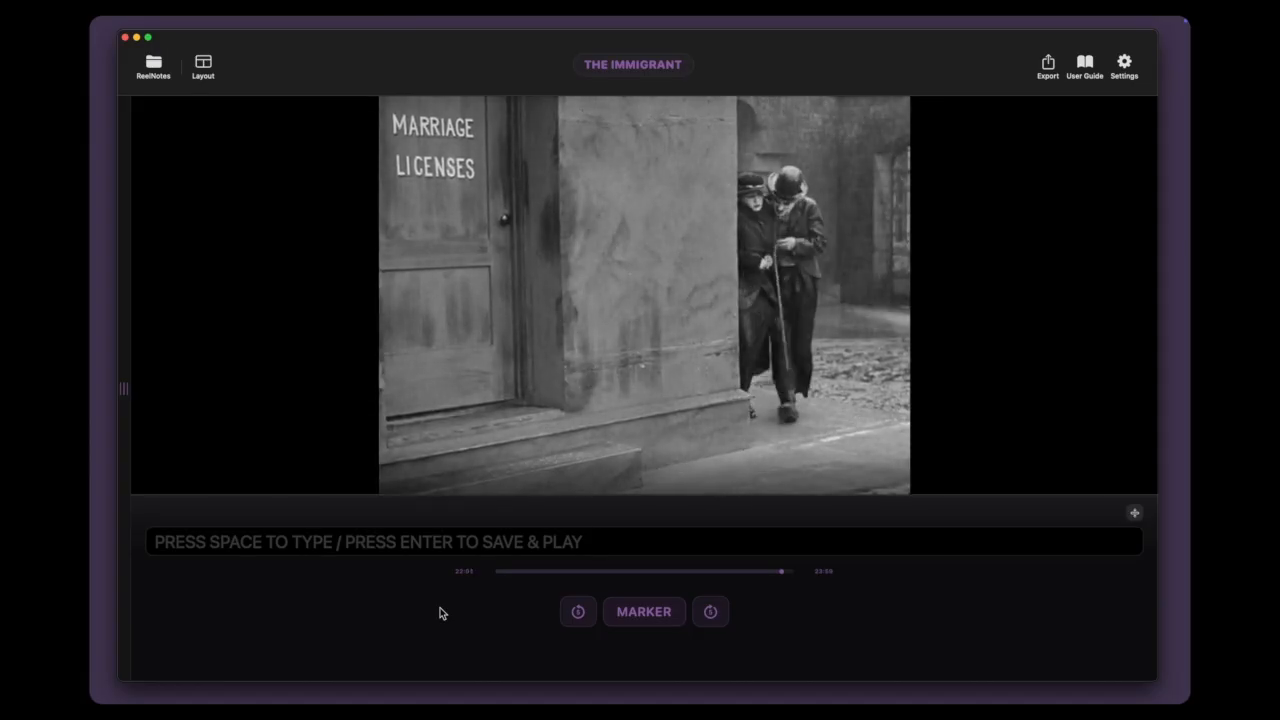
Step: Log the notes "They walk past a marriage office" and "Charlie tries to persuade her to get married" while the film plays
key(space)
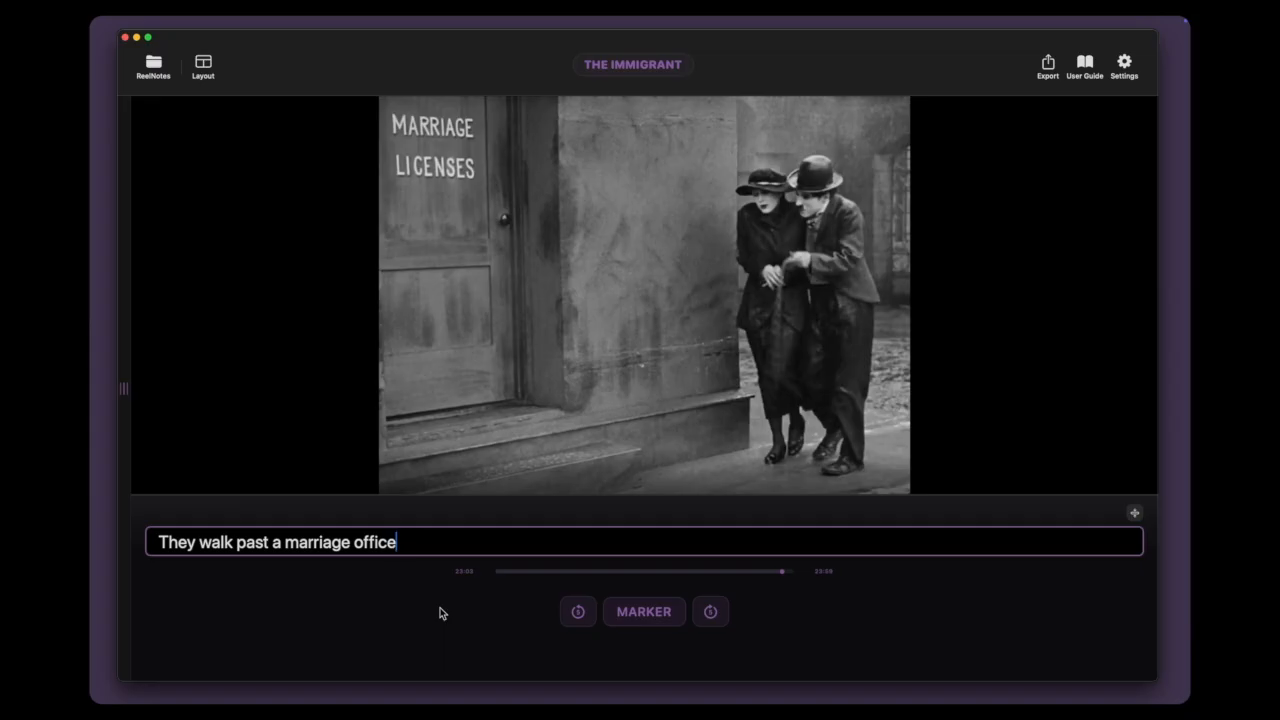
key(Return)
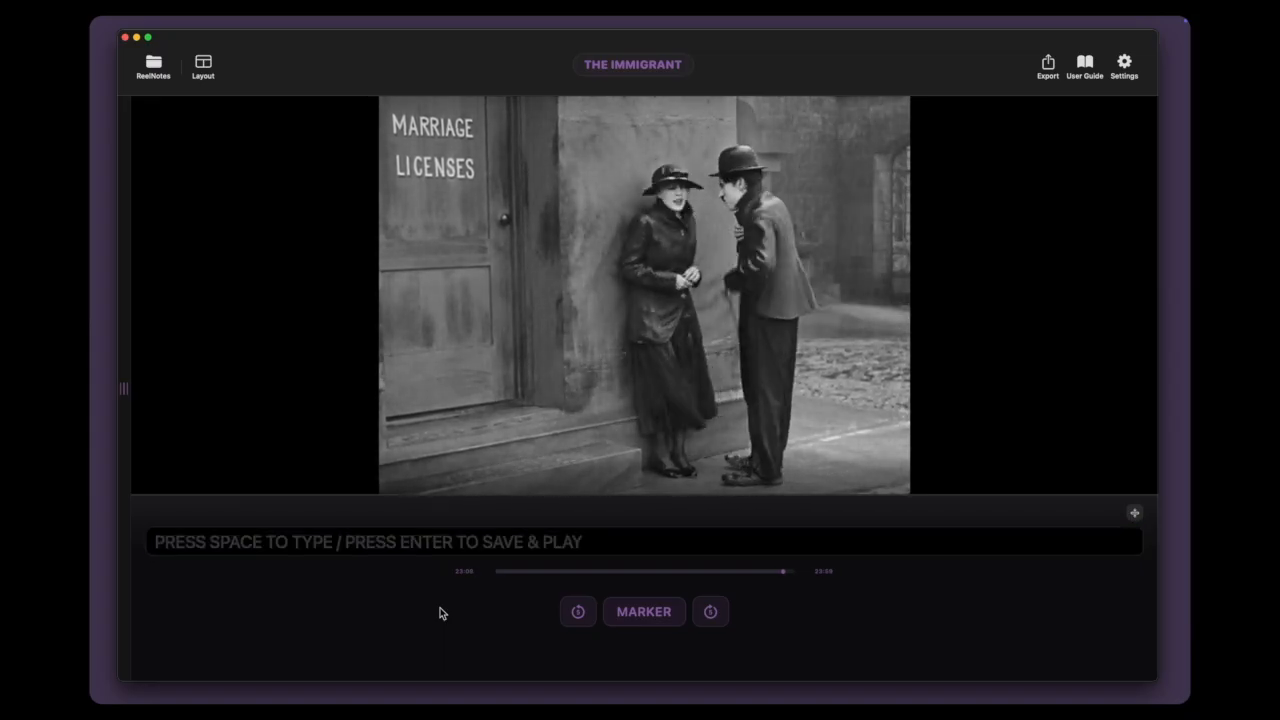
key(space)
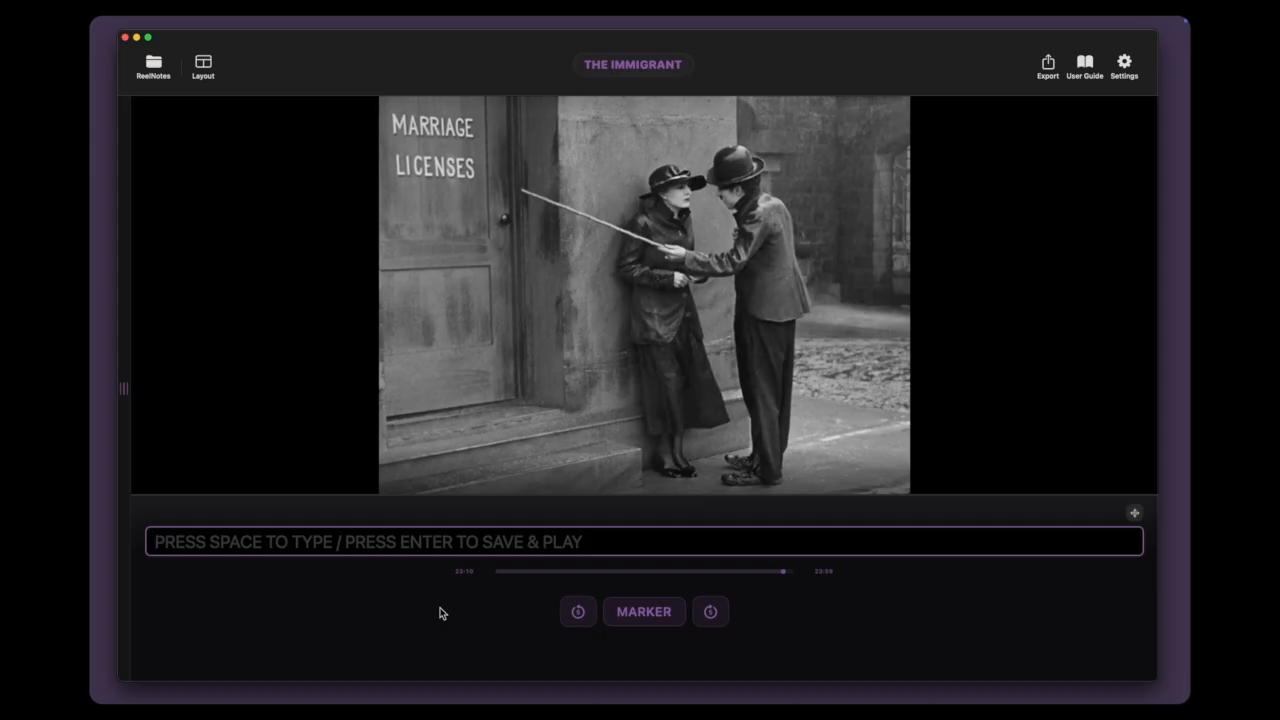
text(C)
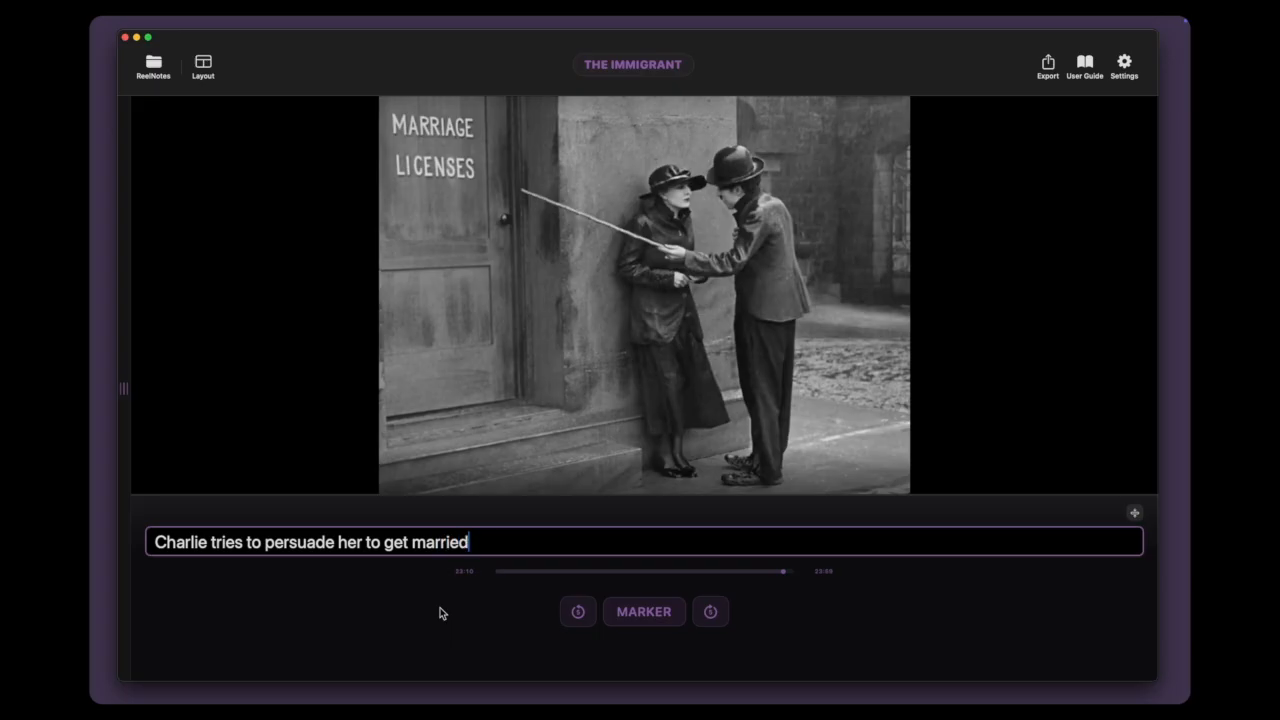
text(harlie tries to persuade her to get married)
key(Return)
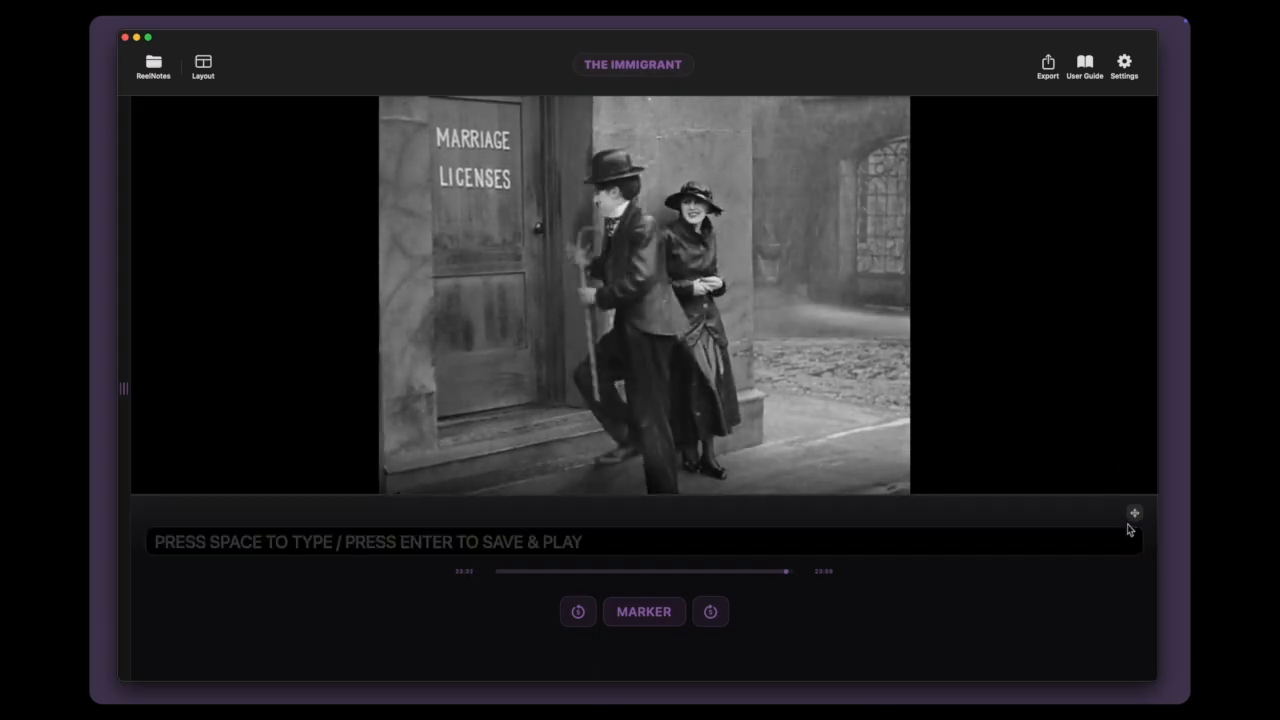
click(1134, 513)
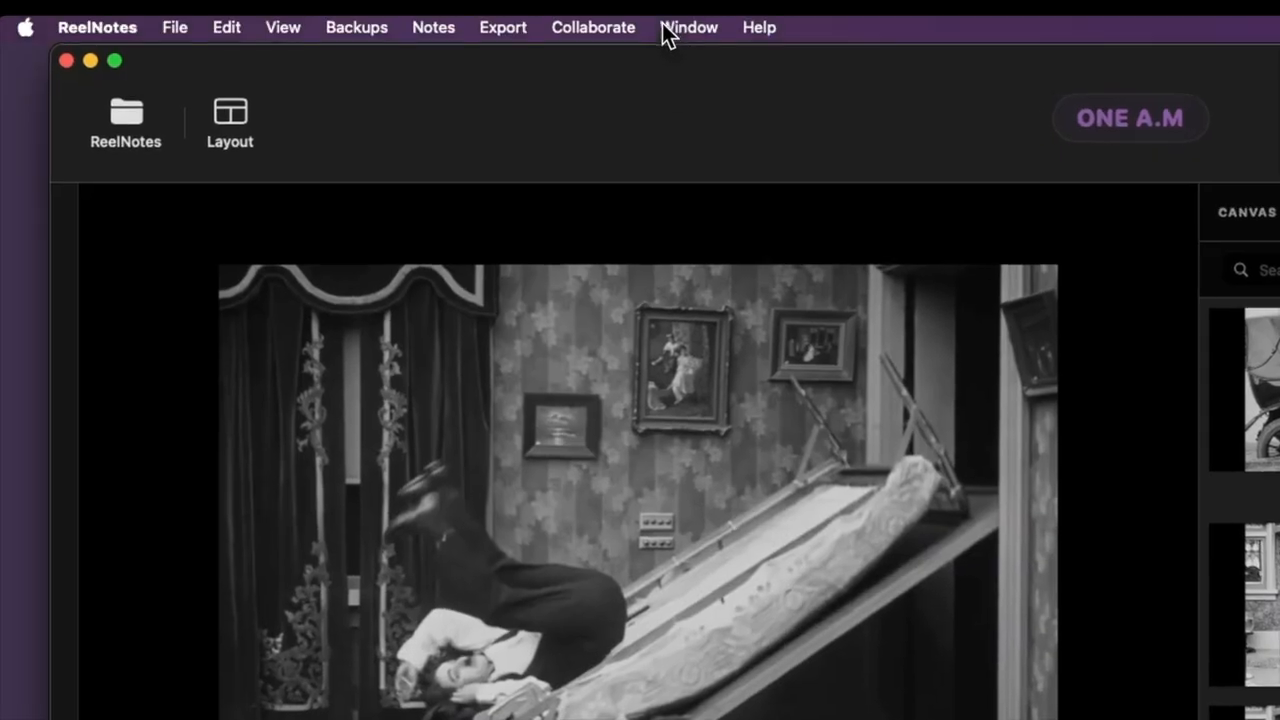
Step: Enable collaboration for the ONE A.M project and open the collaborator name for editing
click(644, 29)
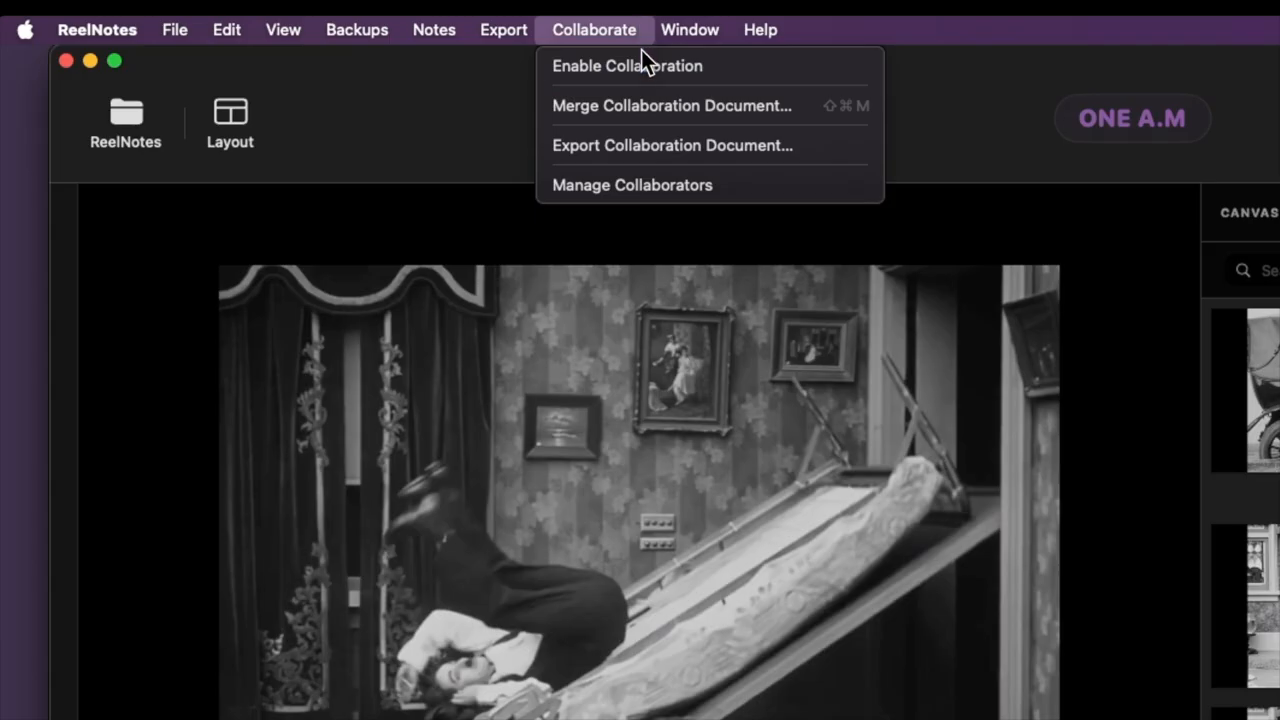
click(645, 66)
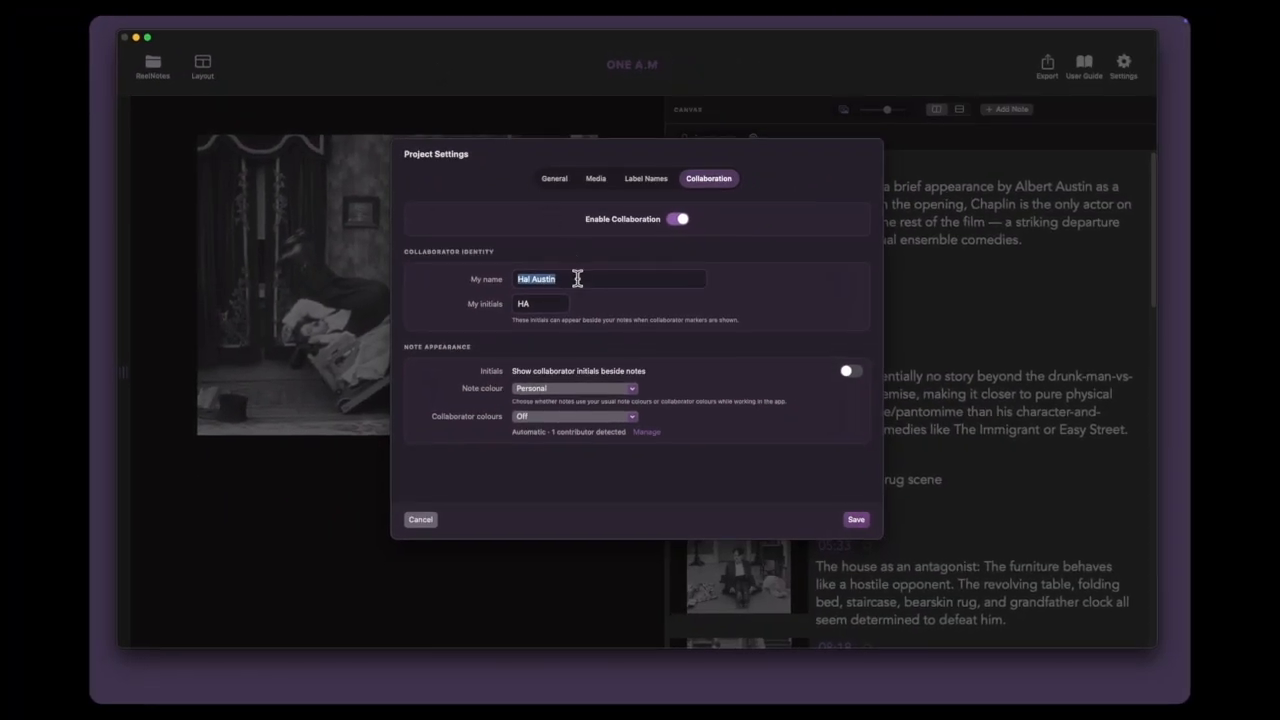
click(576, 279)
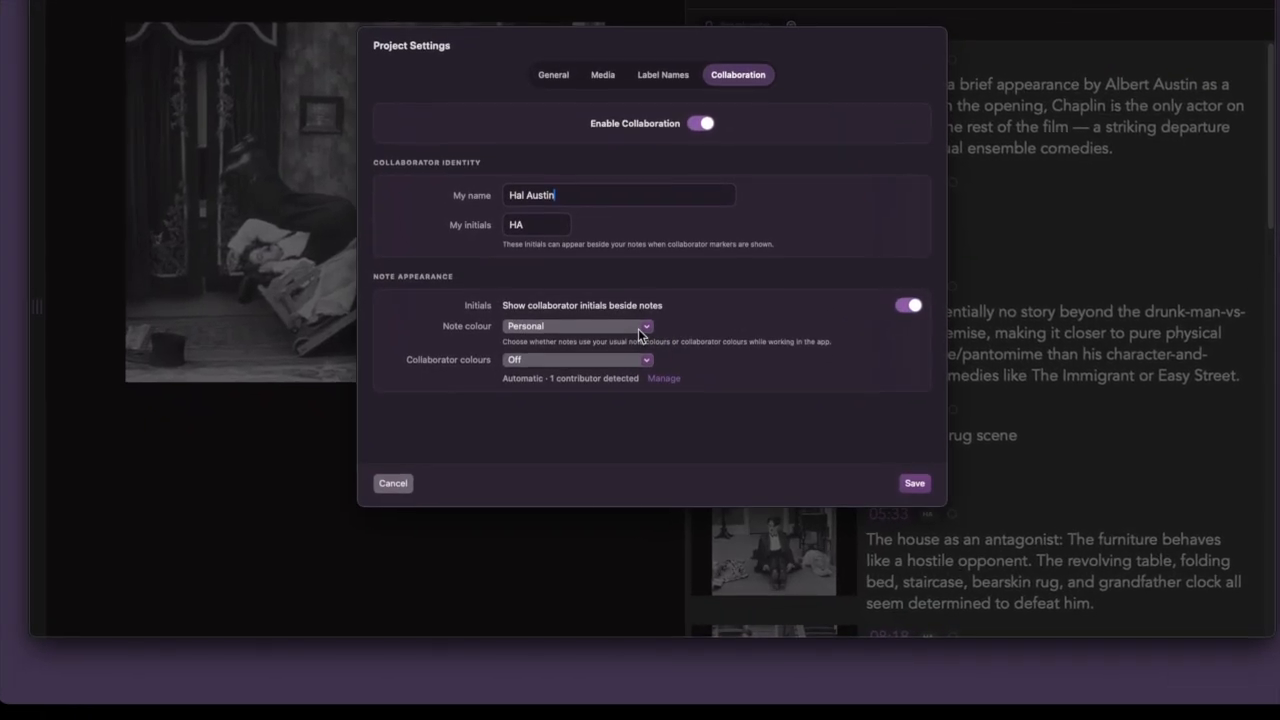
Step: Show collaborator initials beside notes, with the note colour set to Collaboration and the collaborator colours set to Both
click(628, 389)
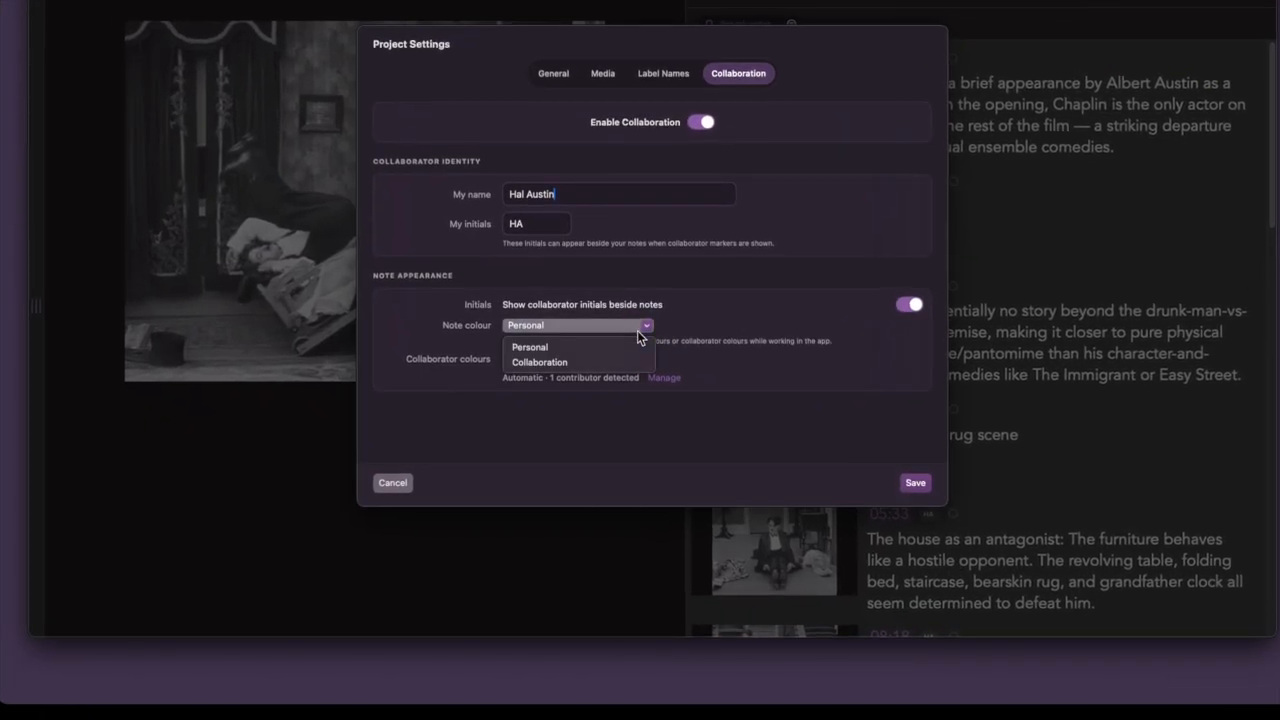
click(641, 364)
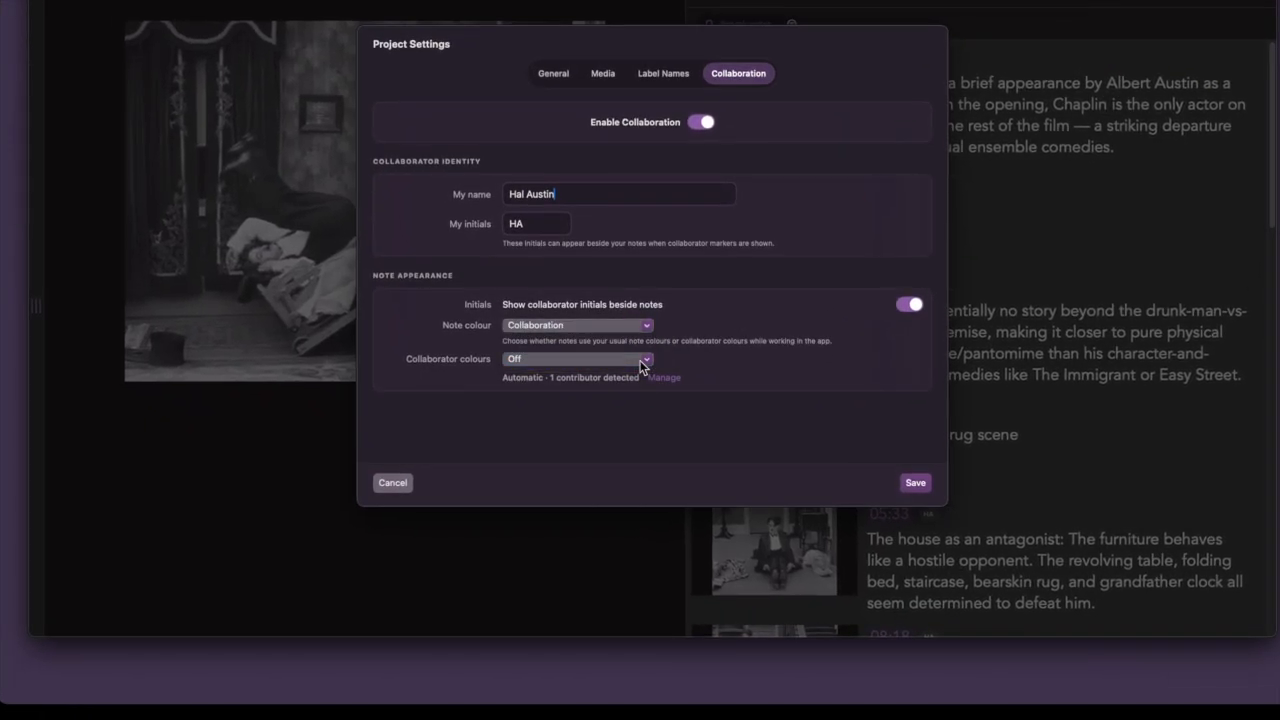
click(640, 361)
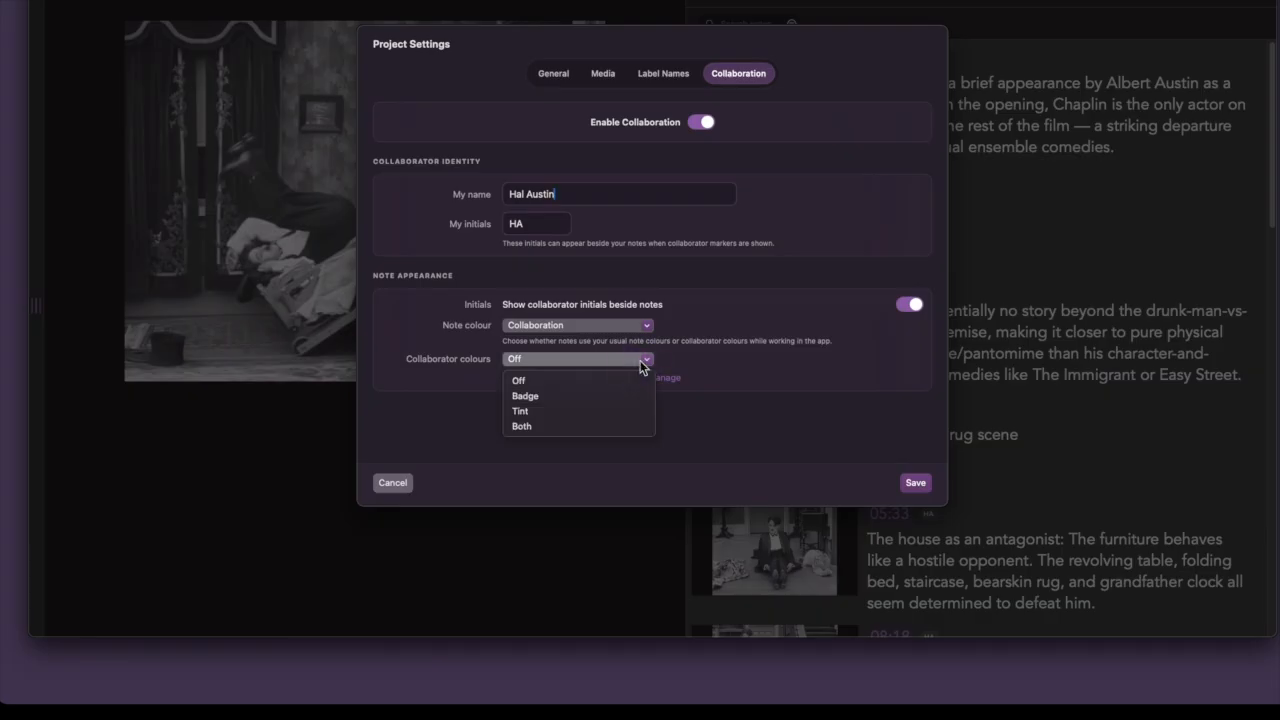
click(633, 430)
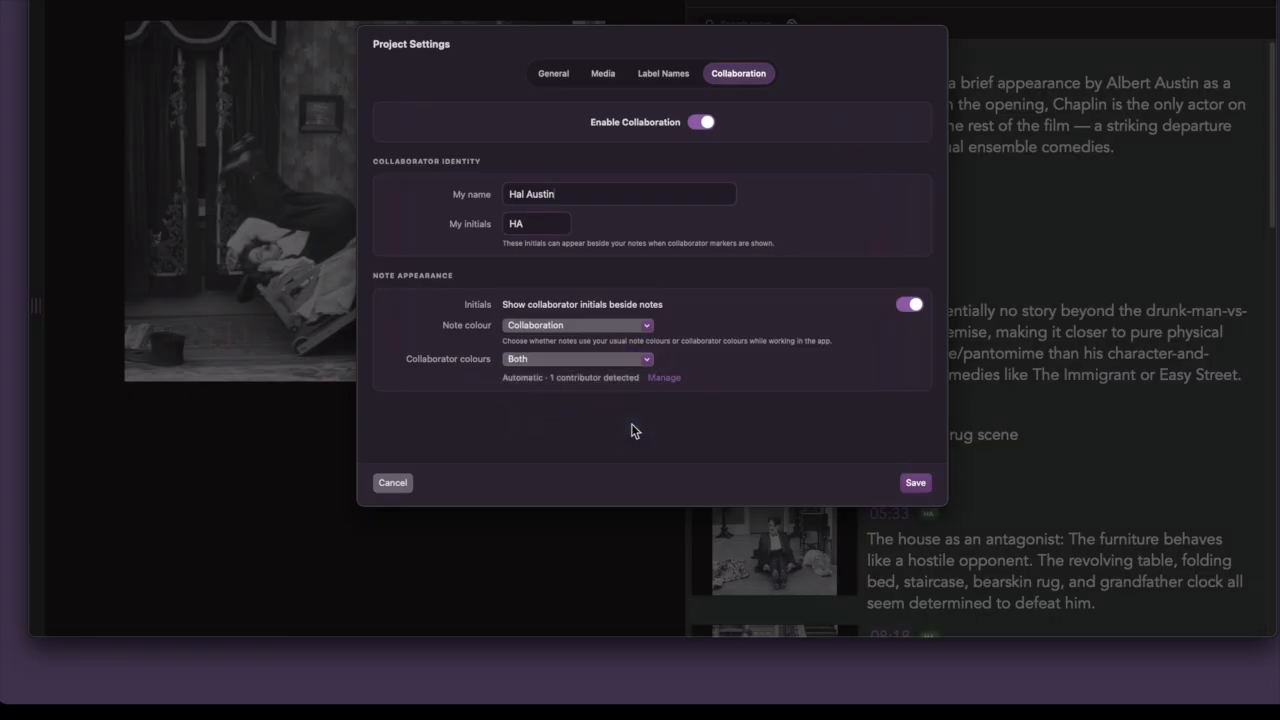
Step: Assign the colour Red to the project's collaborator and save the project settings
click(665, 378)
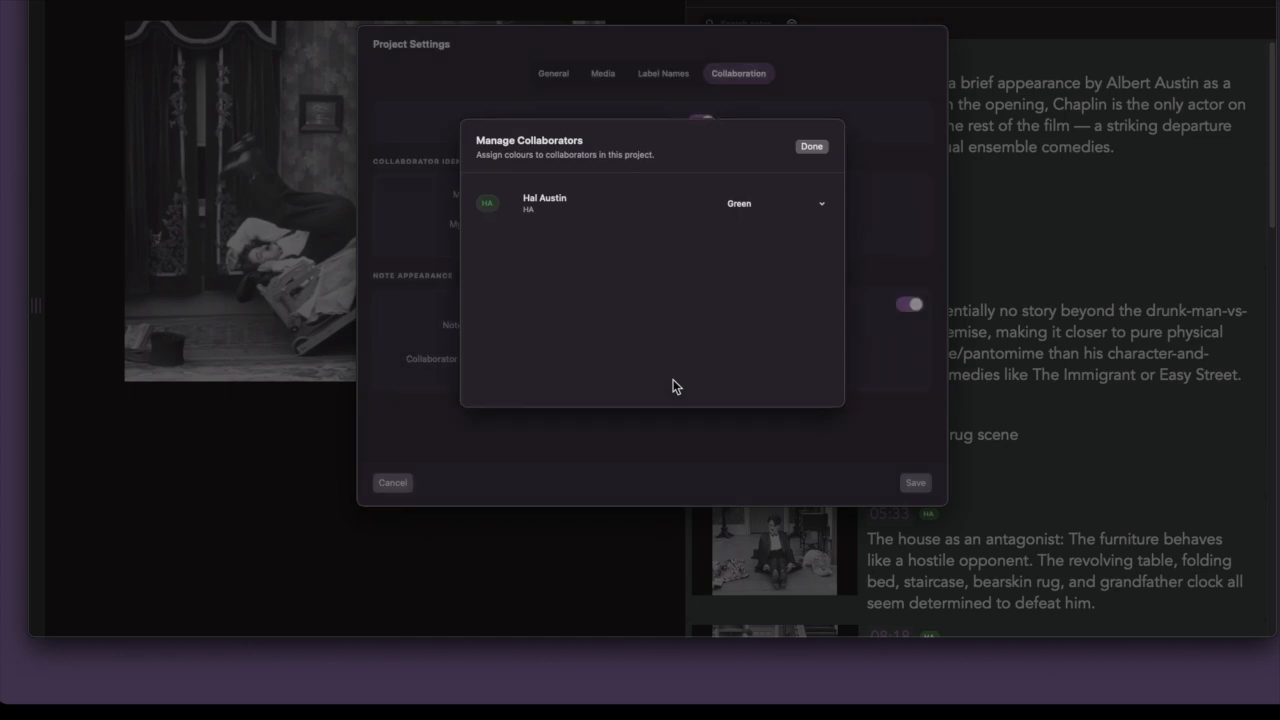
click(770, 211)
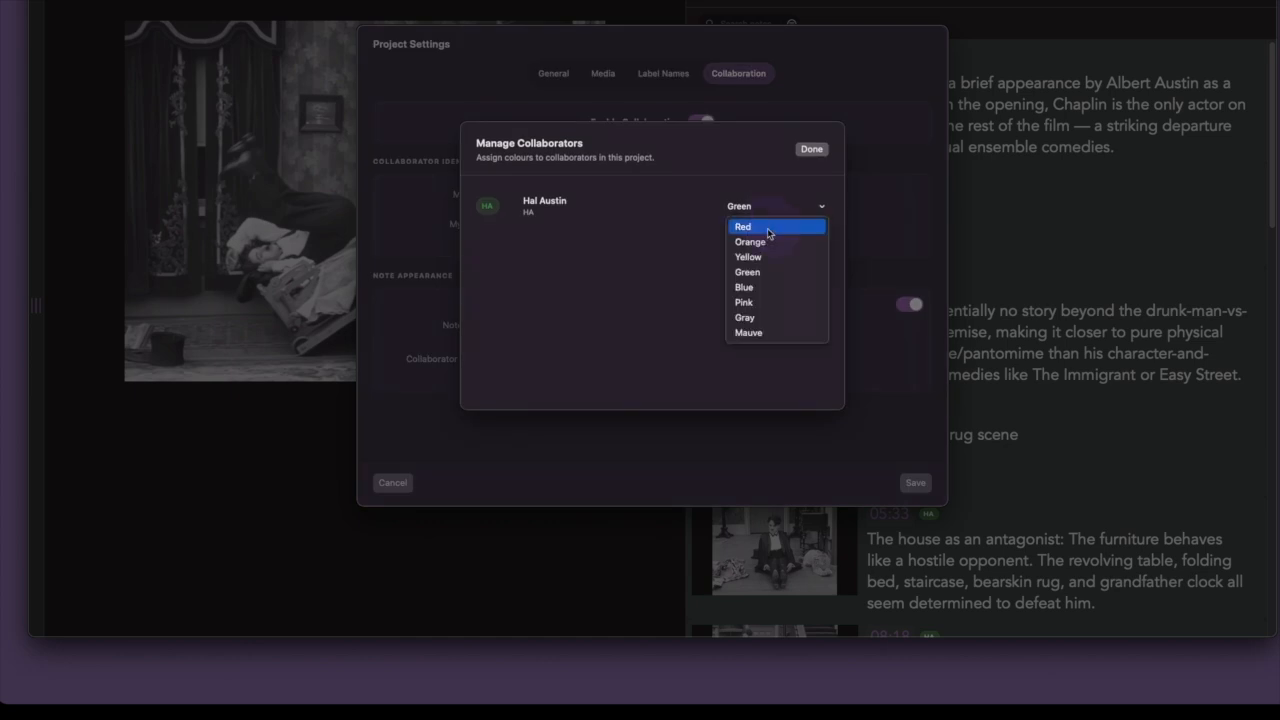
click(767, 227)
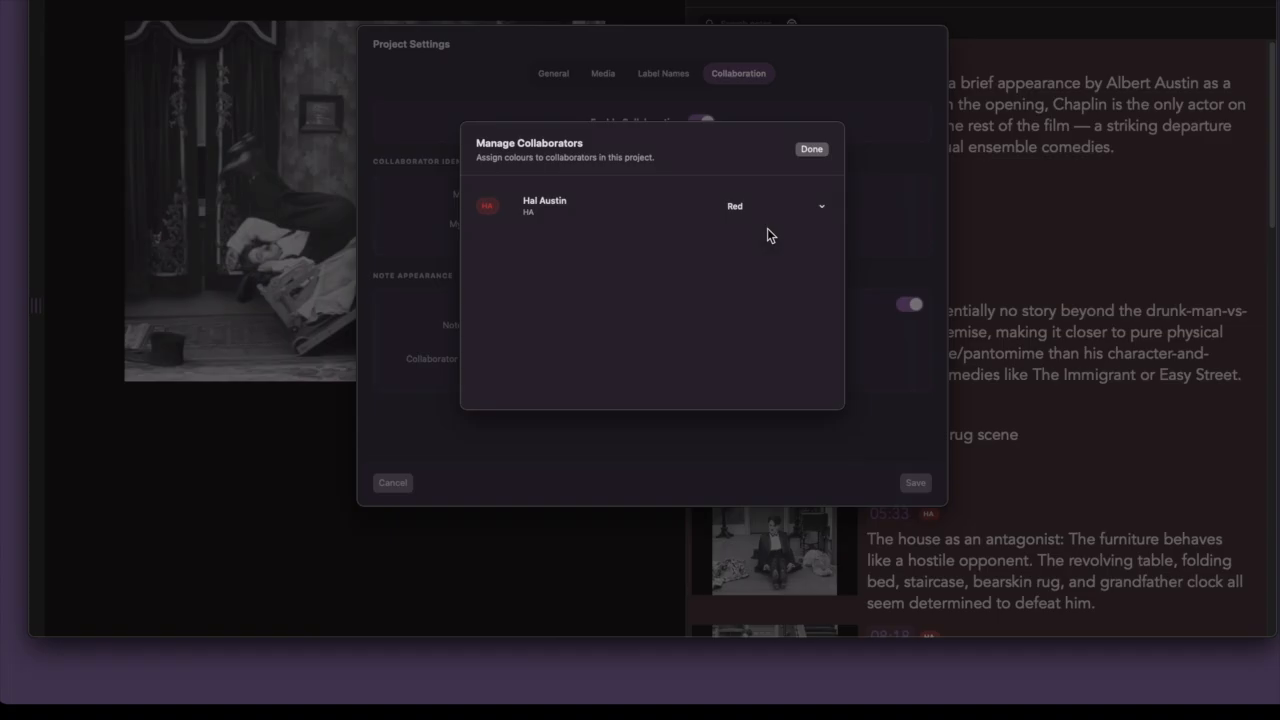
click(810, 151)
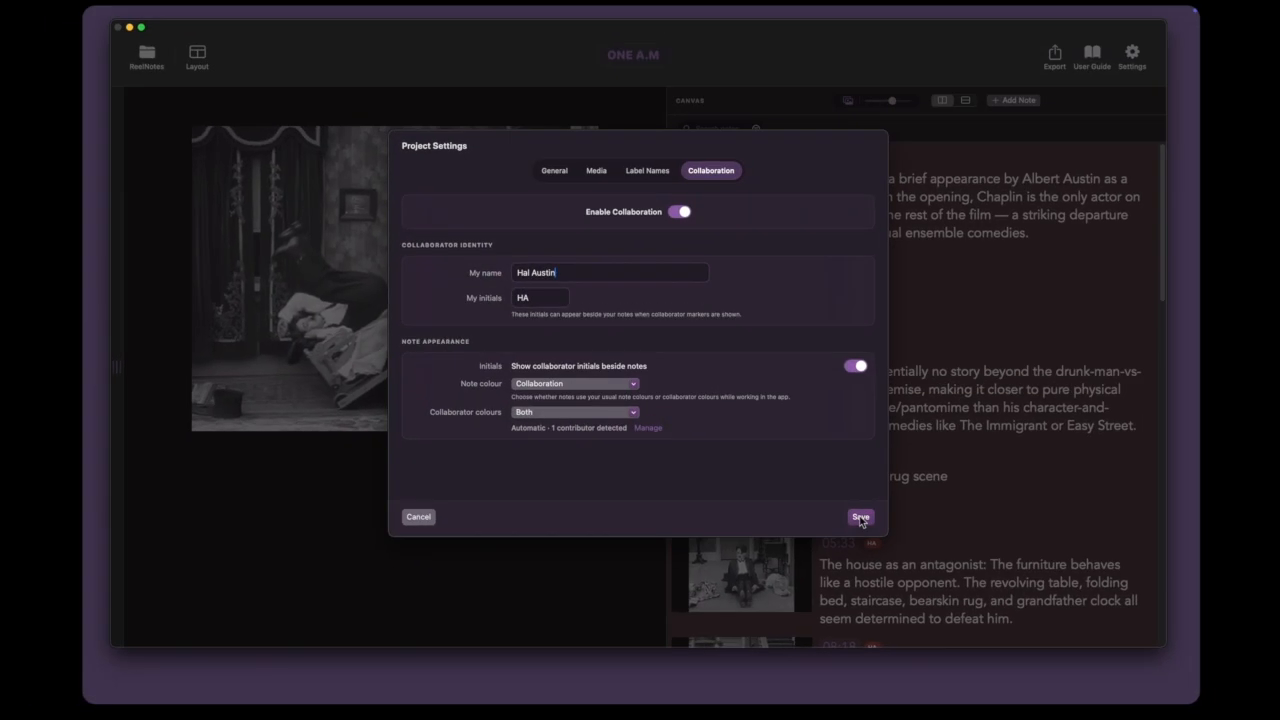
click(860, 517)
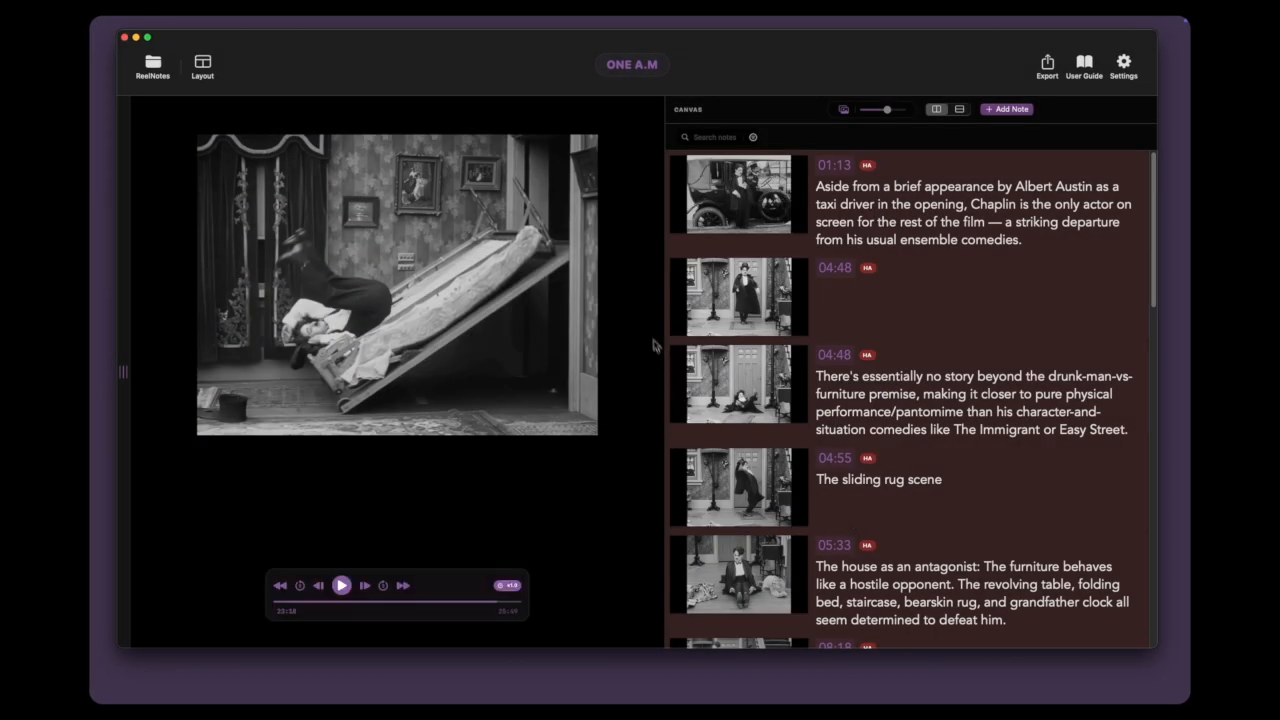
Step: Load the collaboration document ONE A.M. (1916).merge.reelnotes from Downloads for merging into the project
click(536, 81)
mouse_move(463, 21)
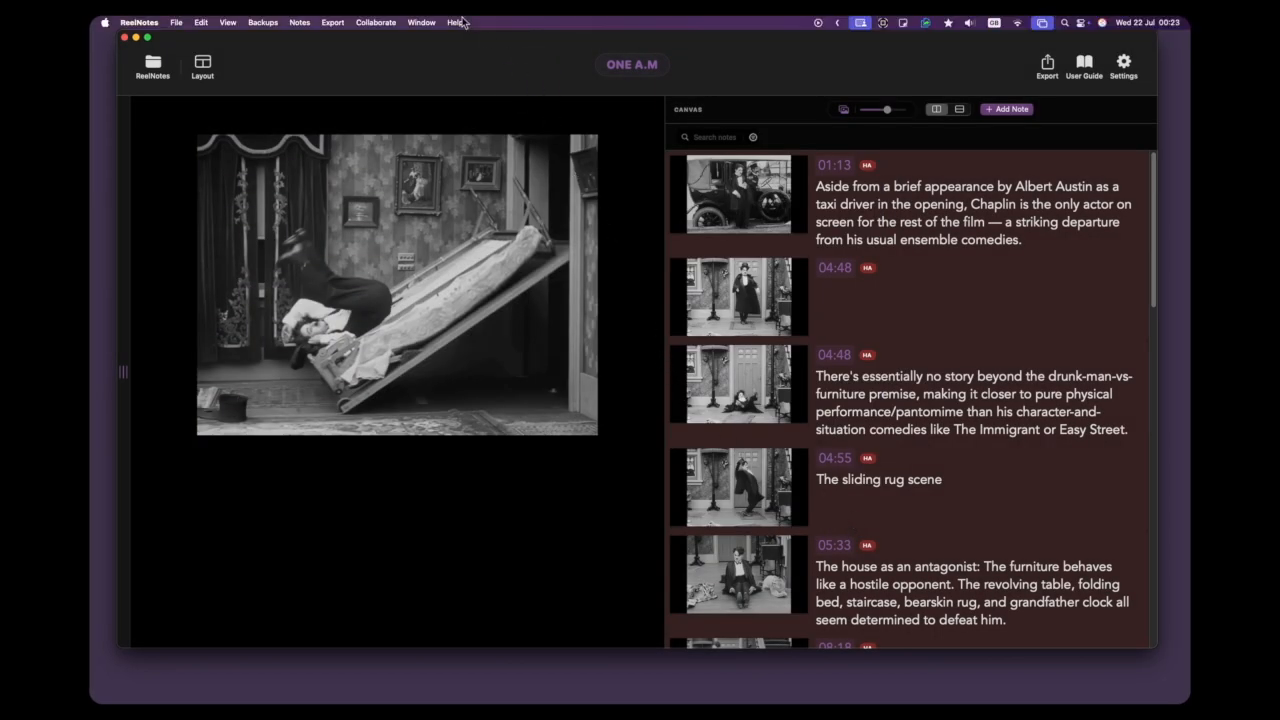
click(376, 22)
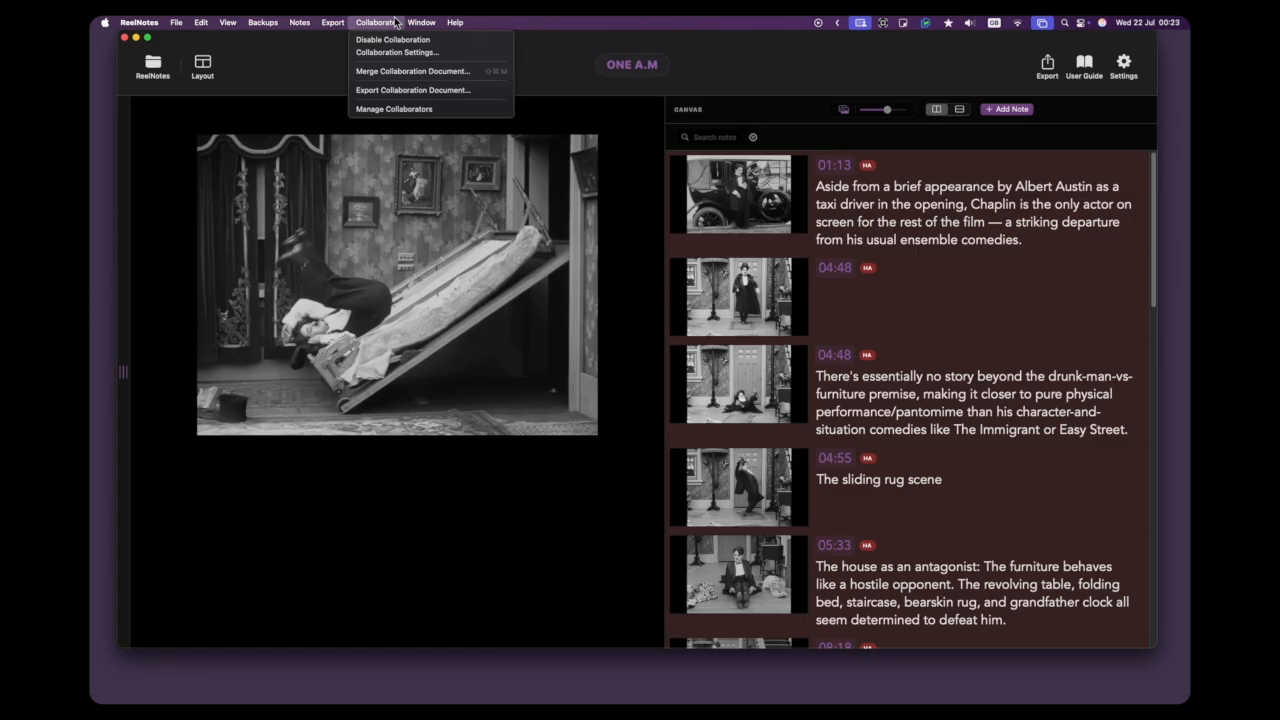
click(410, 71)
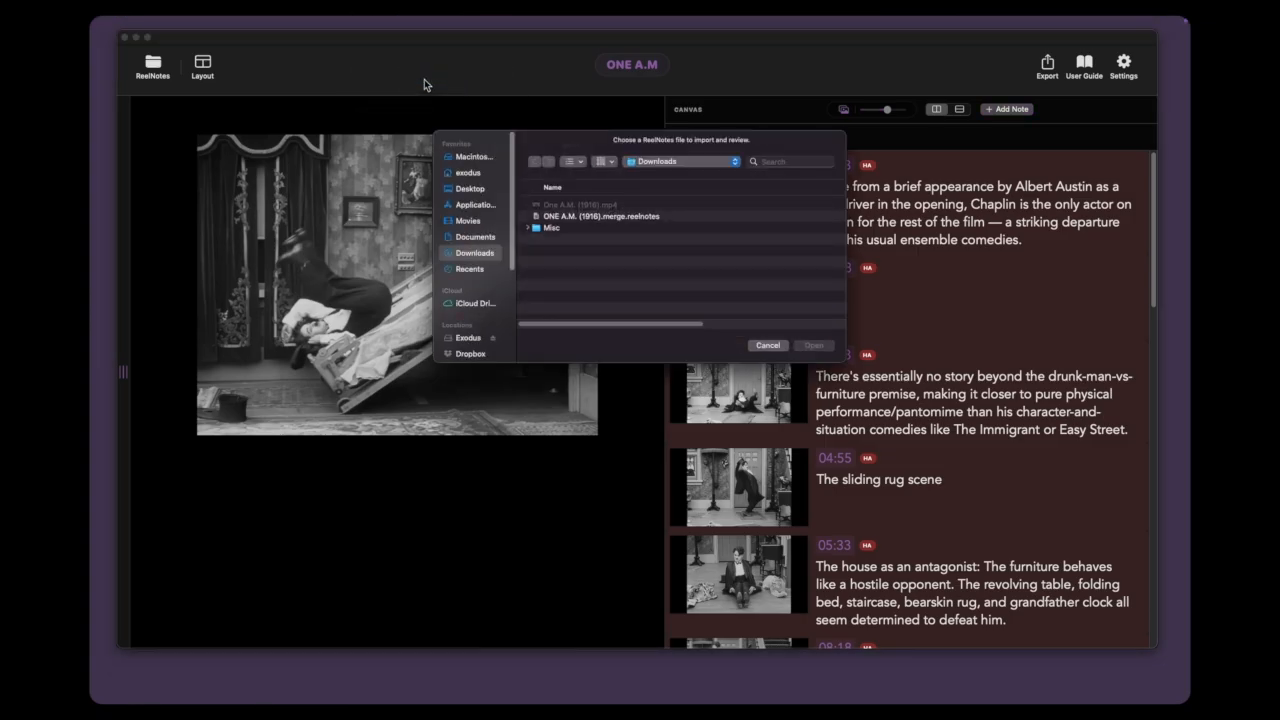
click(561, 218)
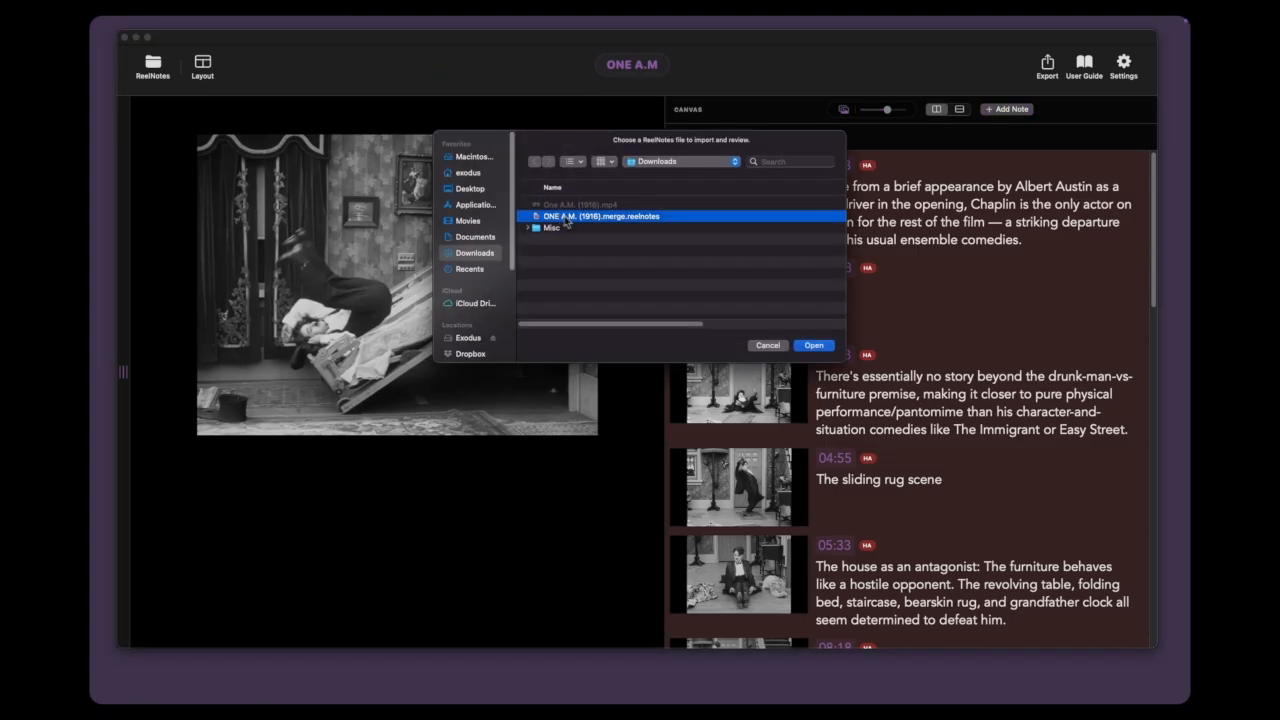
click(812, 346)
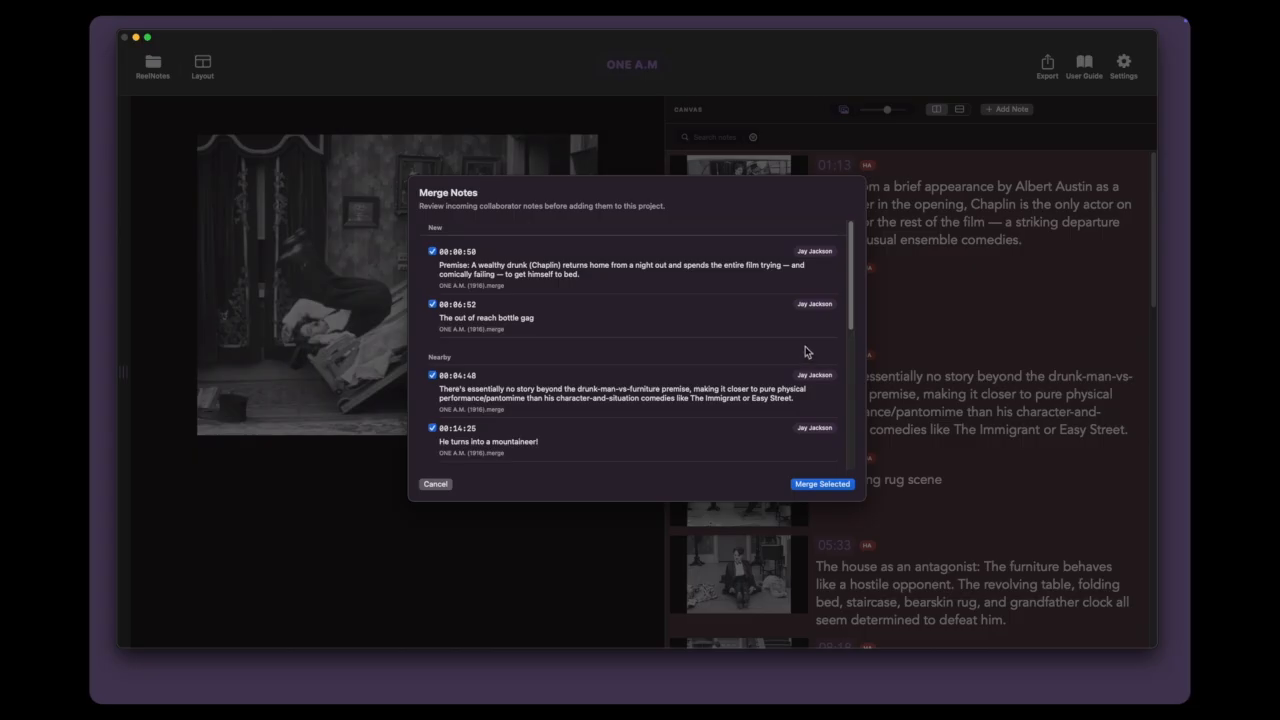
Step: Review the new, nearby and duplicate incoming collaborator notes and merge all the selected ones into the ONE A.M project
scroll(794, 345, down, 1)
scroll(794, 350, down, 5)
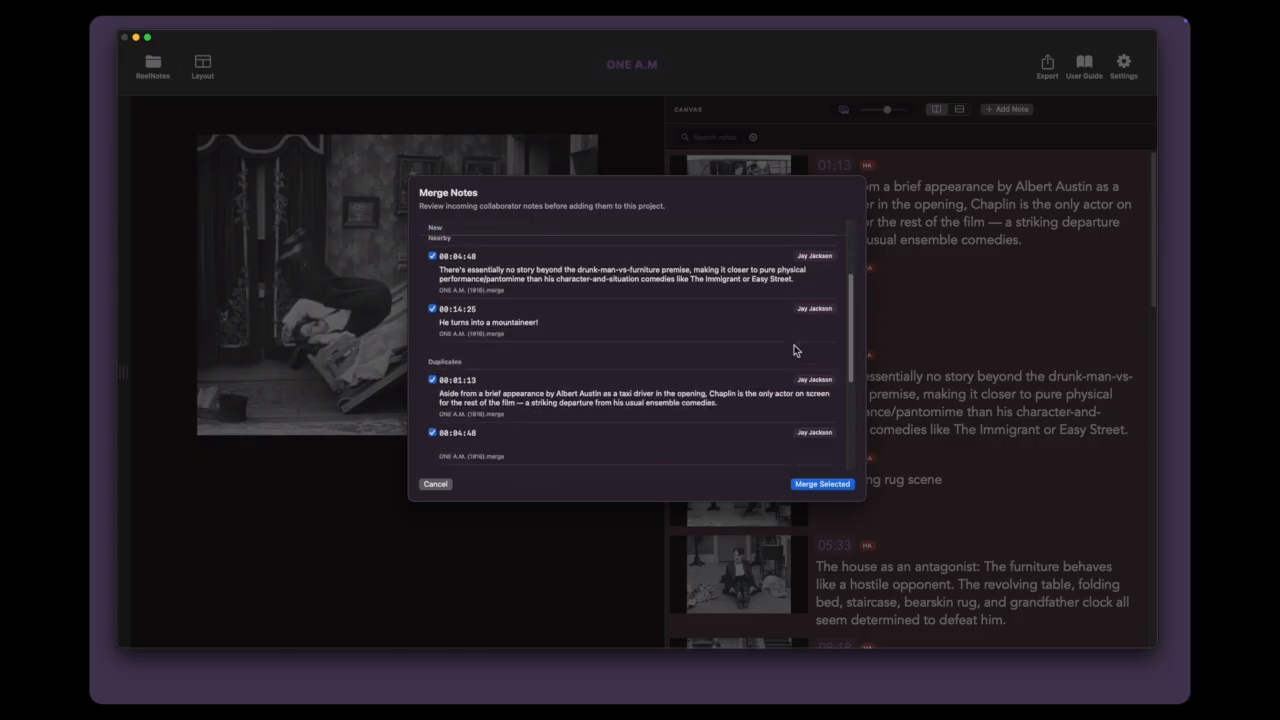
scroll(794, 350, down, 3)
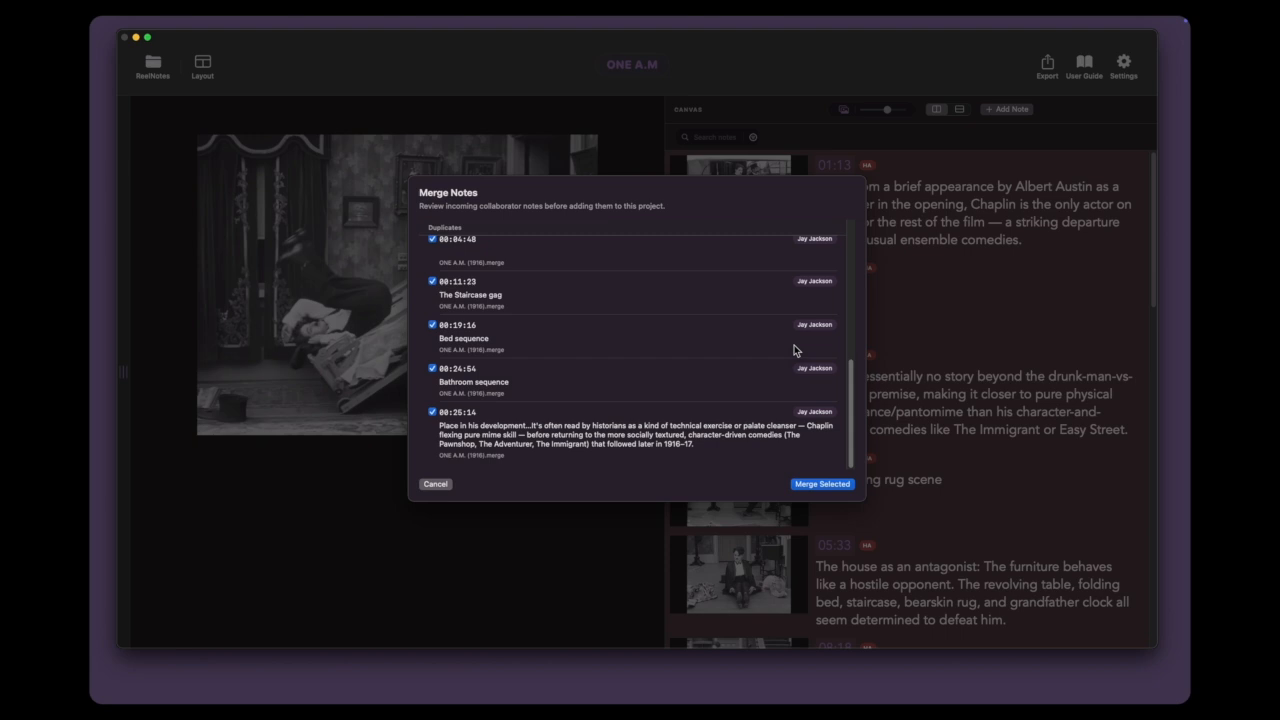
scroll(794, 350, up, 10)
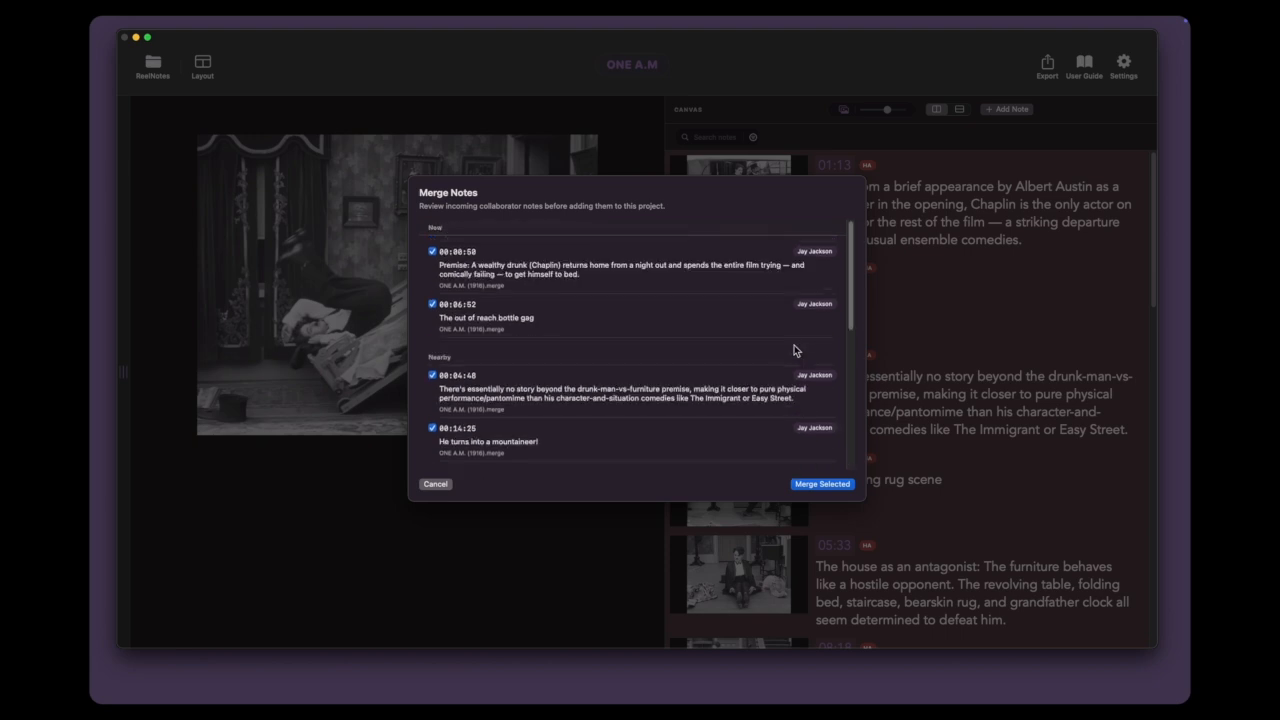
click(823, 487)
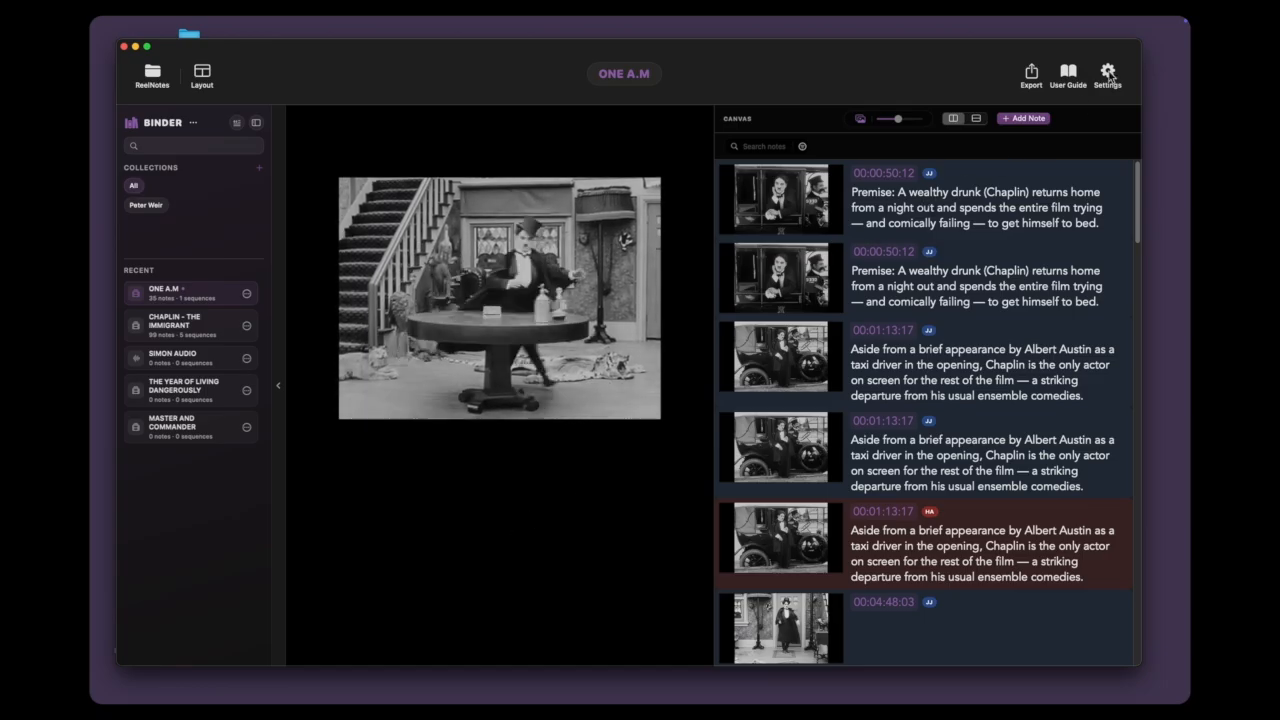
Step: Open the project settings and switch the retractable Binder workspace off and back on
click(1107, 75)
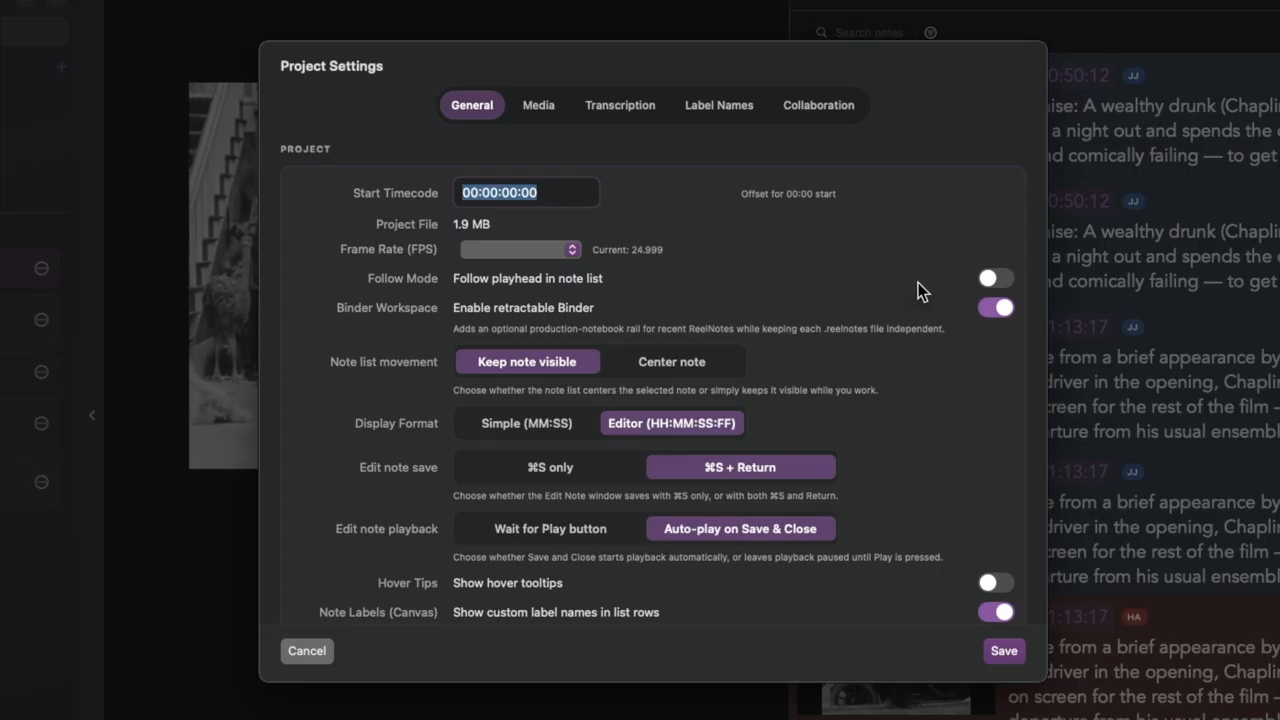
click(994, 279)
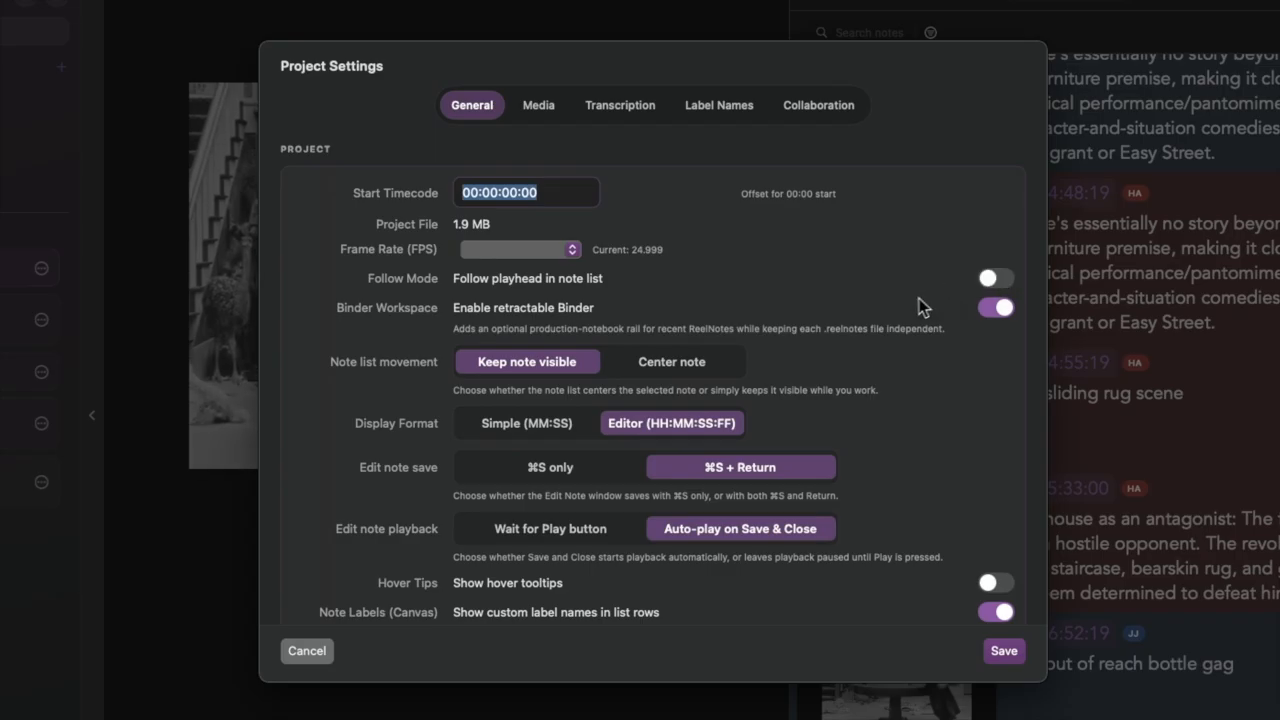
click(988, 309)
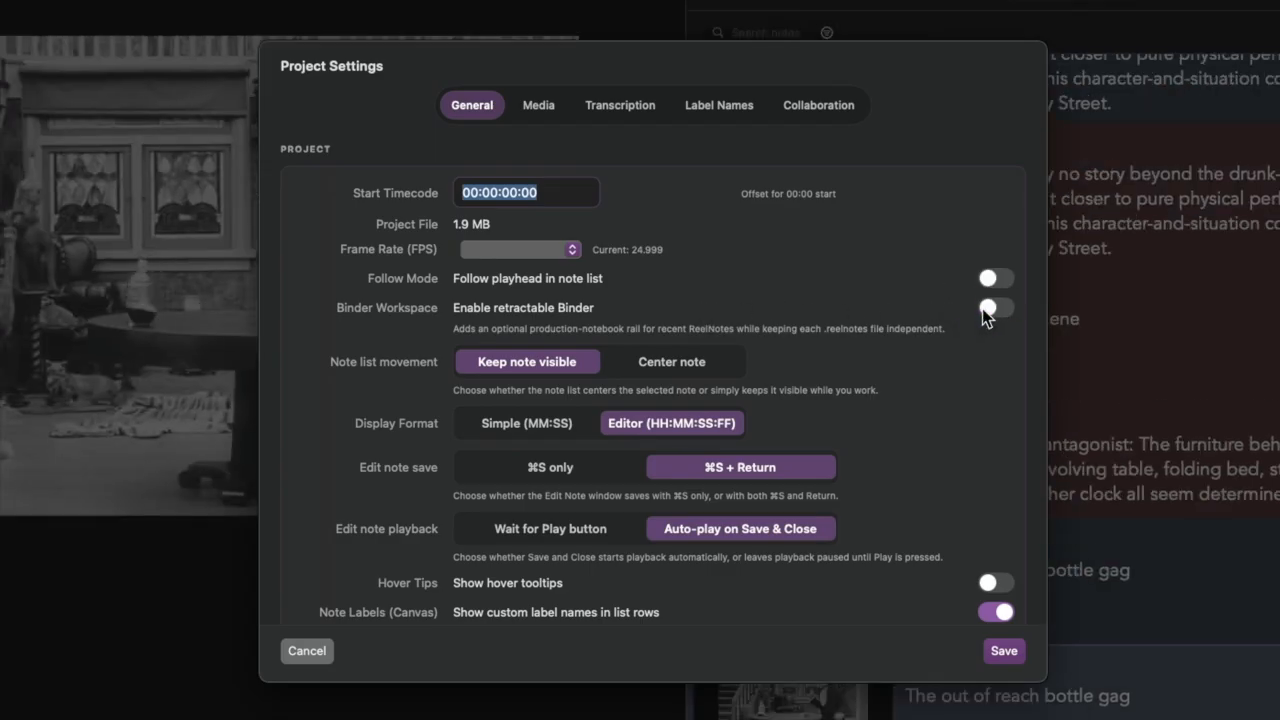
click(987, 311)
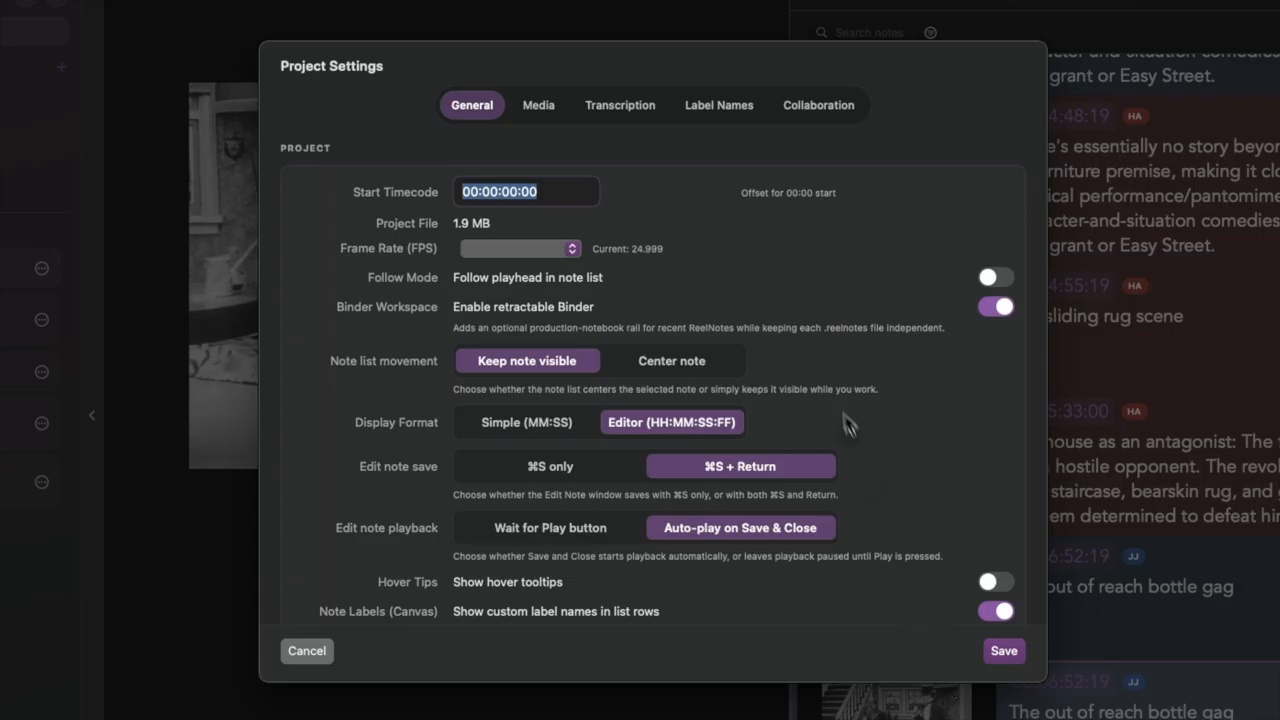
Step: Review the label names and transcription settings, switching the music and non-dialogue sound descriptions on and back off
click(718, 106)
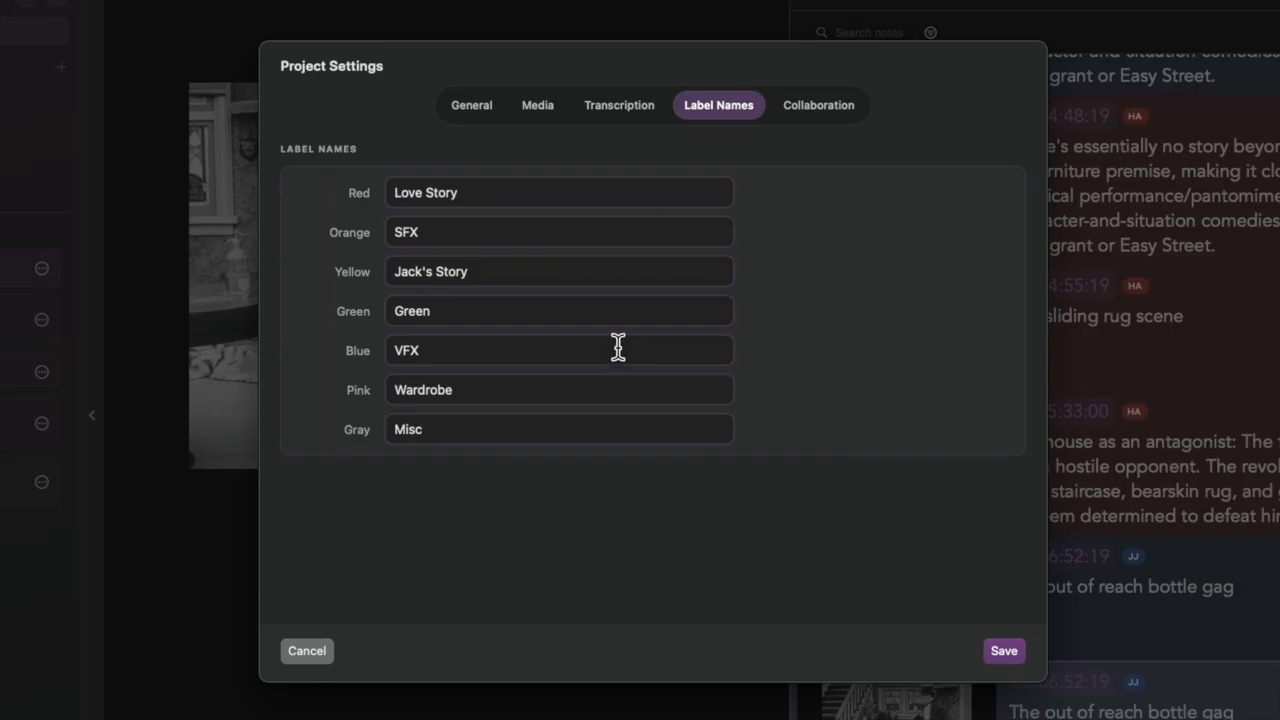
click(626, 108)
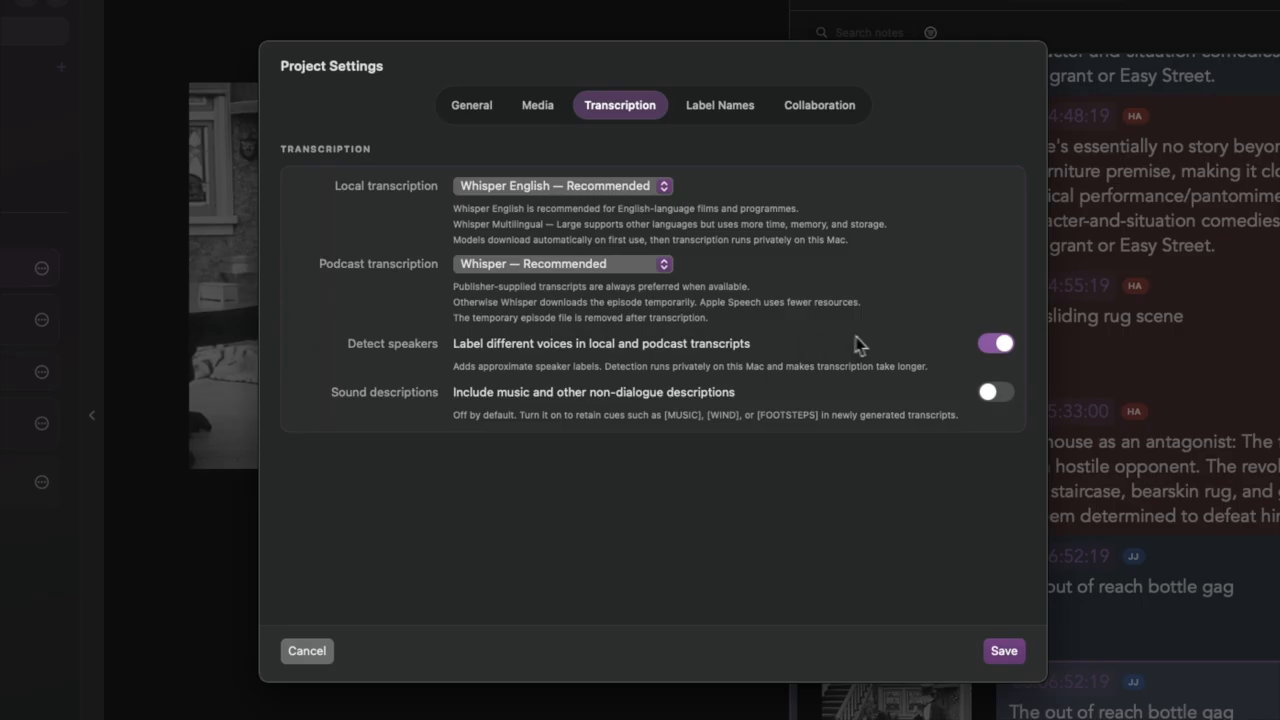
click(998, 344)
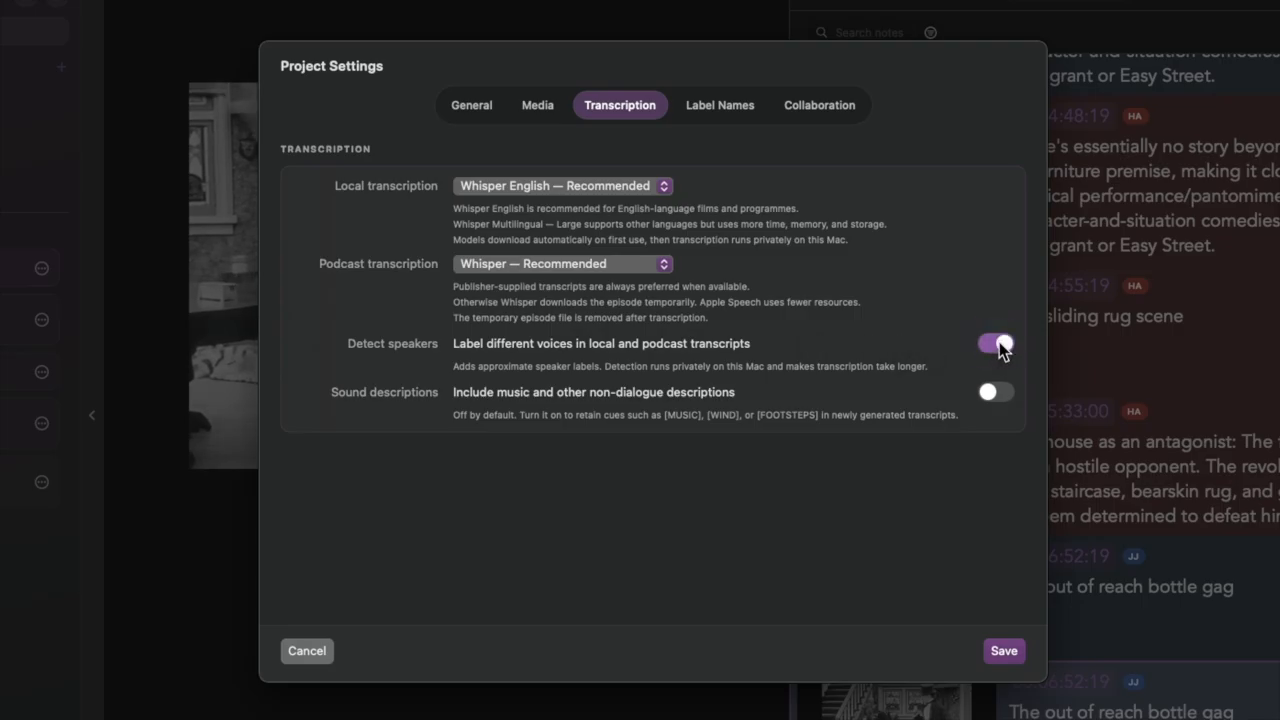
click(1000, 394)
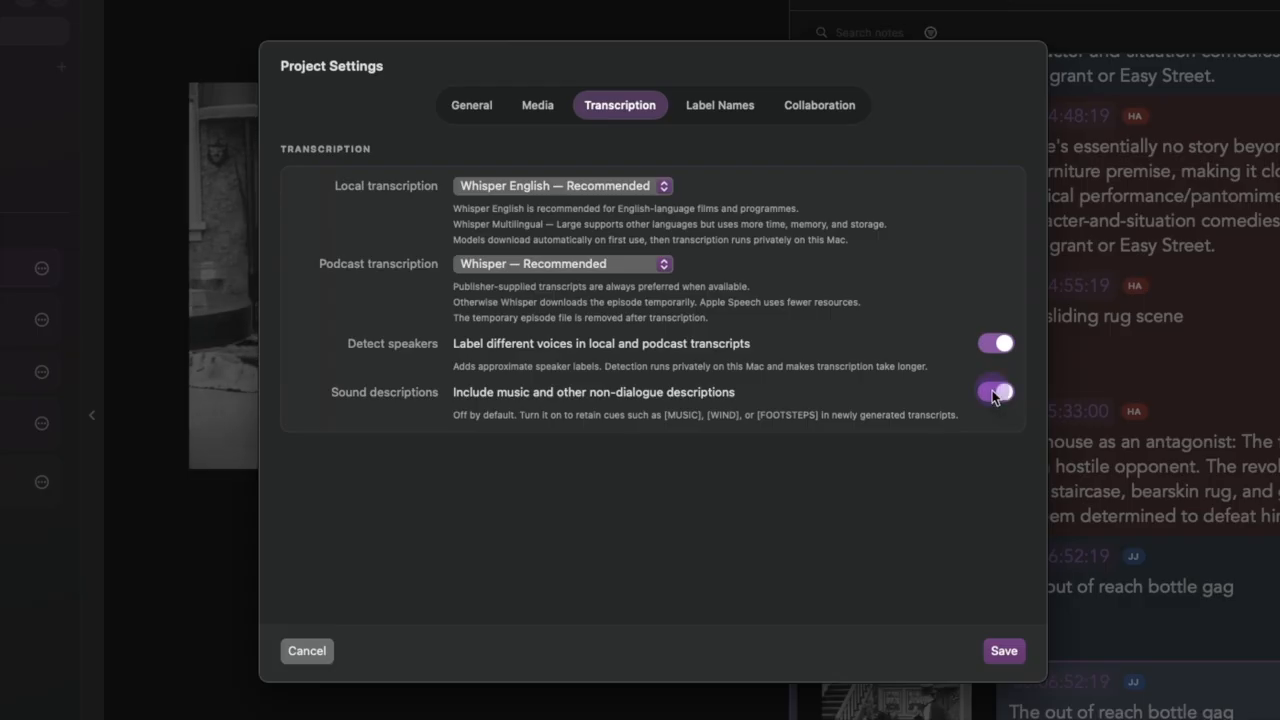
click(990, 392)
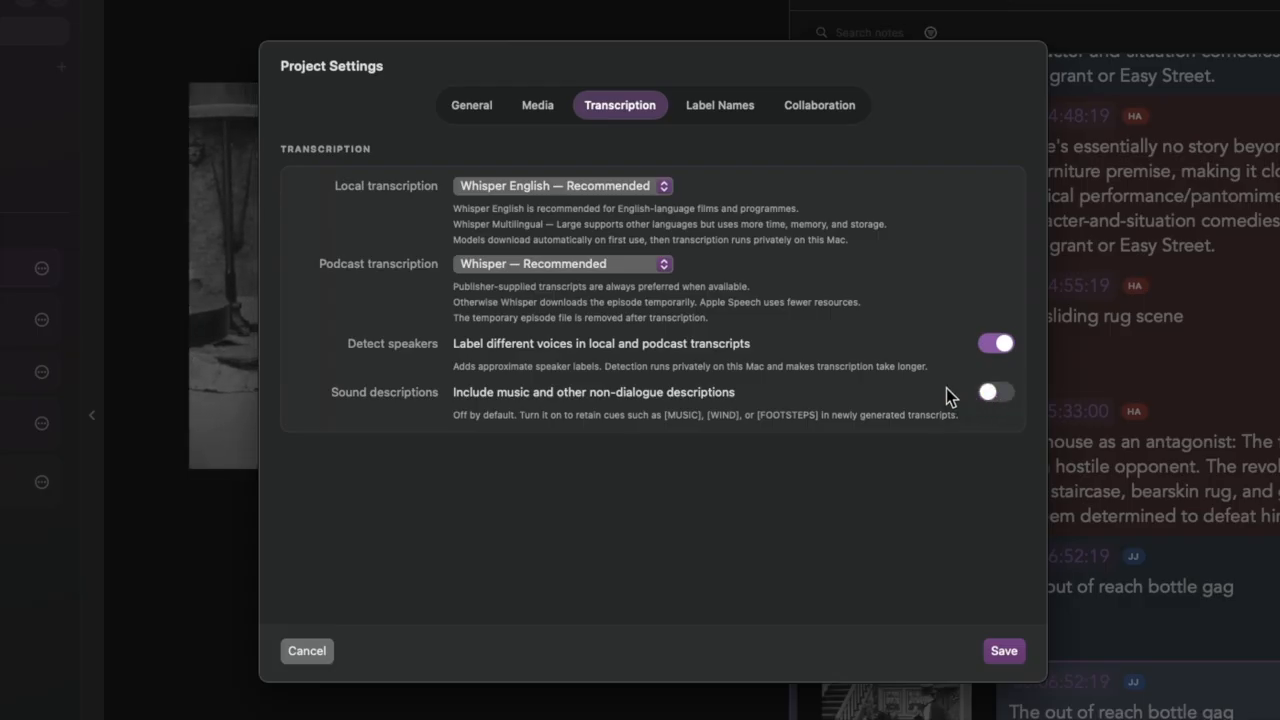
Step: Review the project's thumbnail and audio waveform settings for media, and save the project settings
click(537, 108)
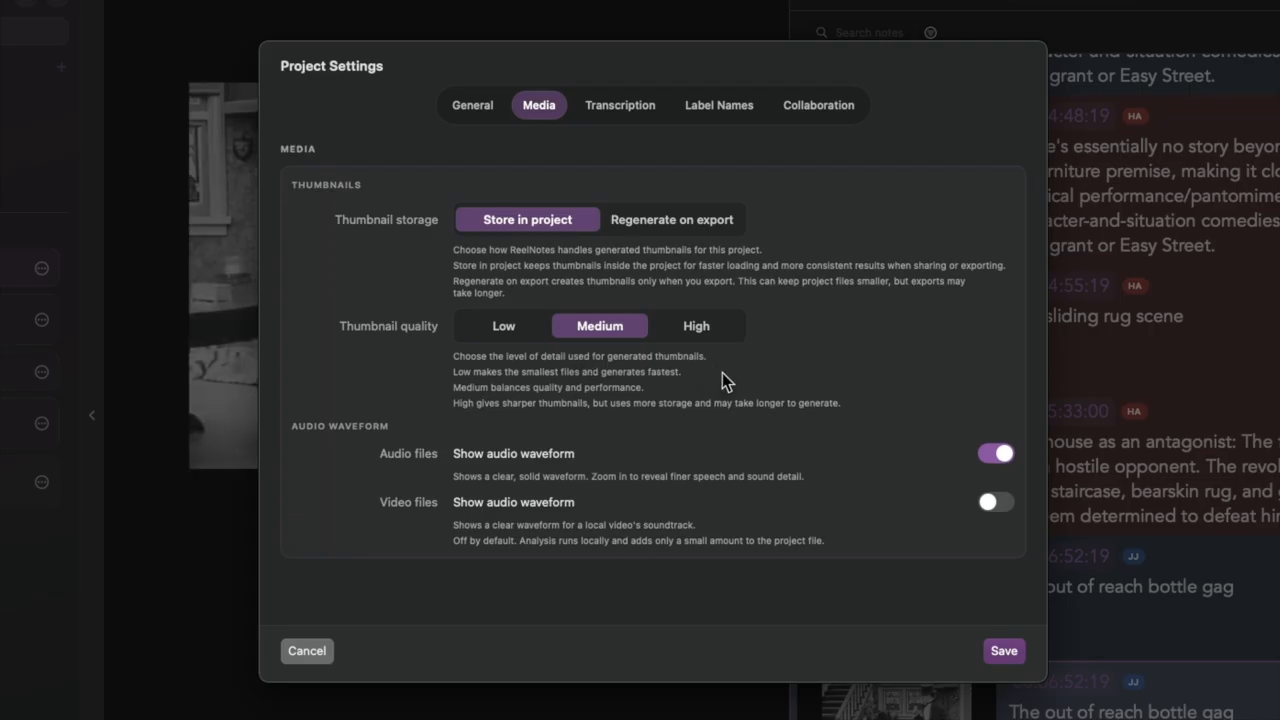
click(994, 456)
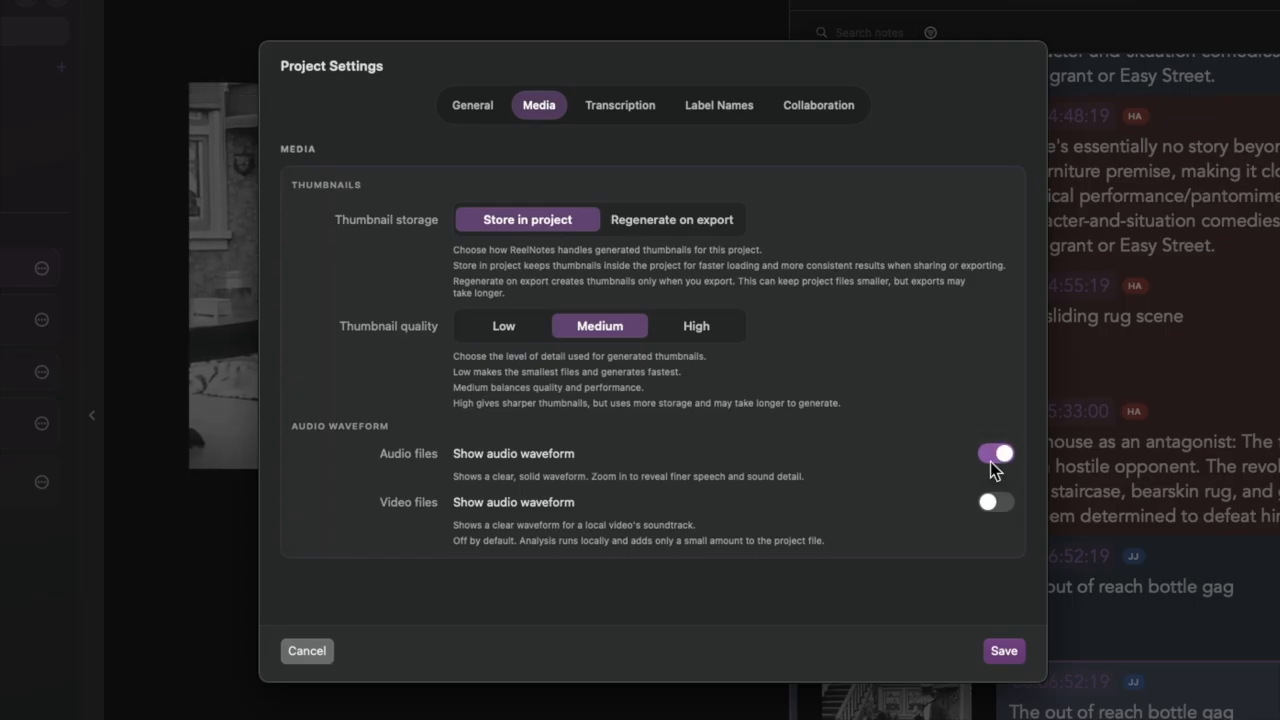
click(1001, 503)
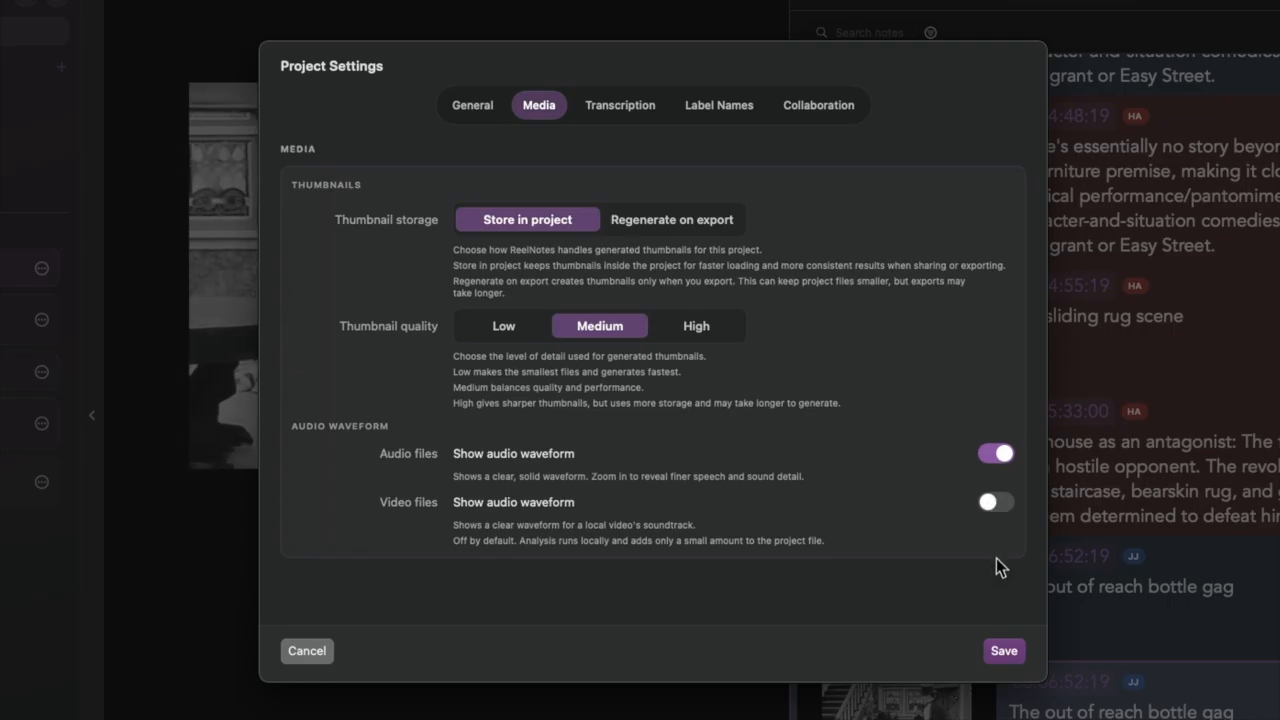
click(1003, 651)
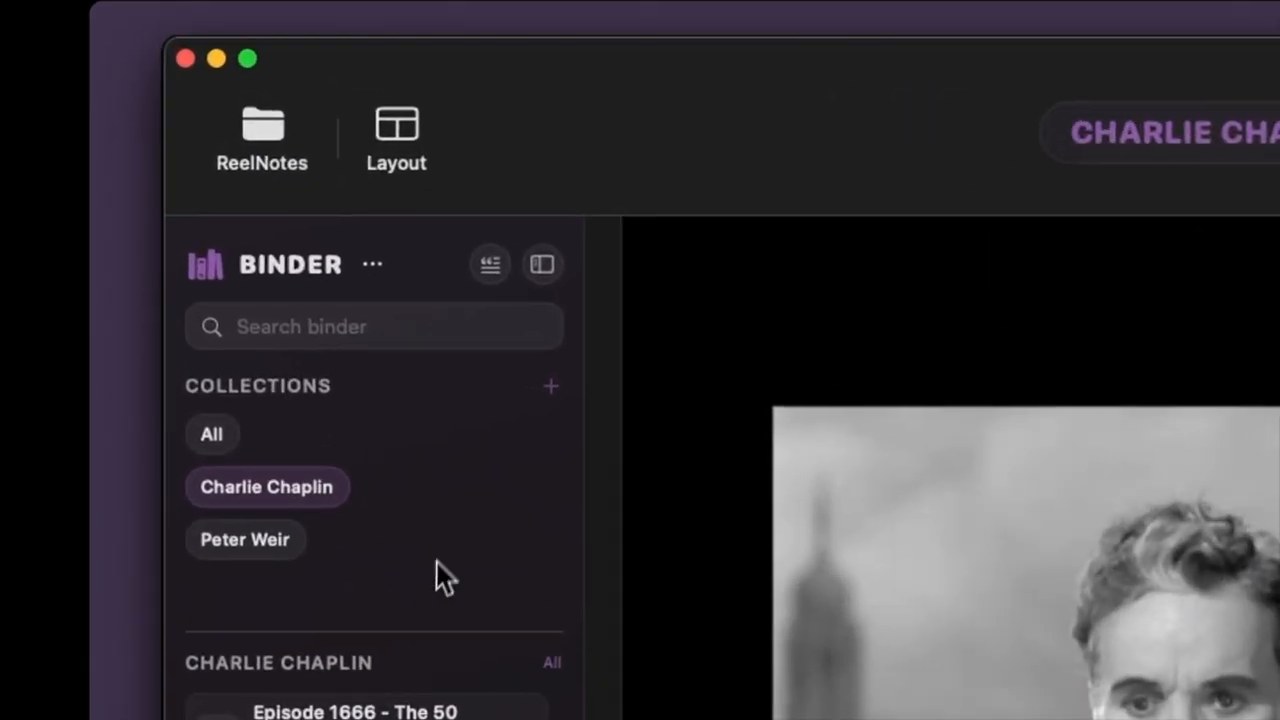
Step: Show the Final Speech video's transcript and create a note from the quote "Machinery that gives abundance has left us in want."
click(490, 265)
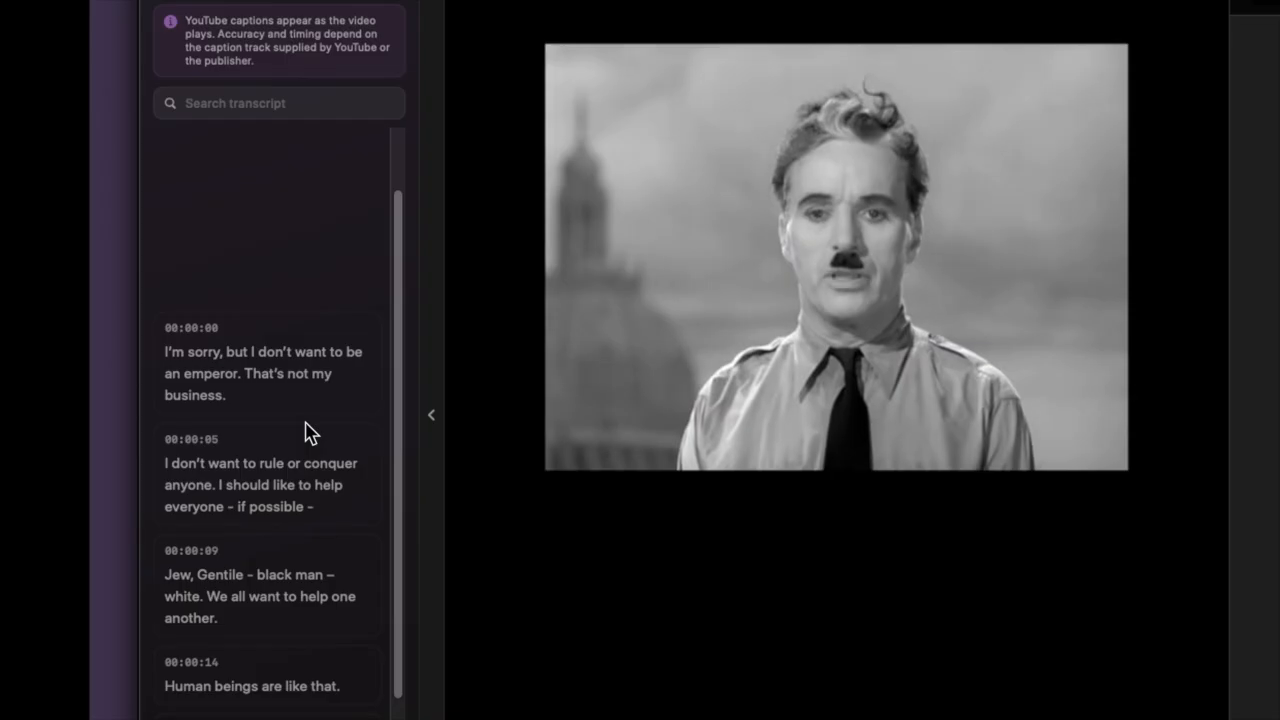
scroll(285, 455, down, 10)
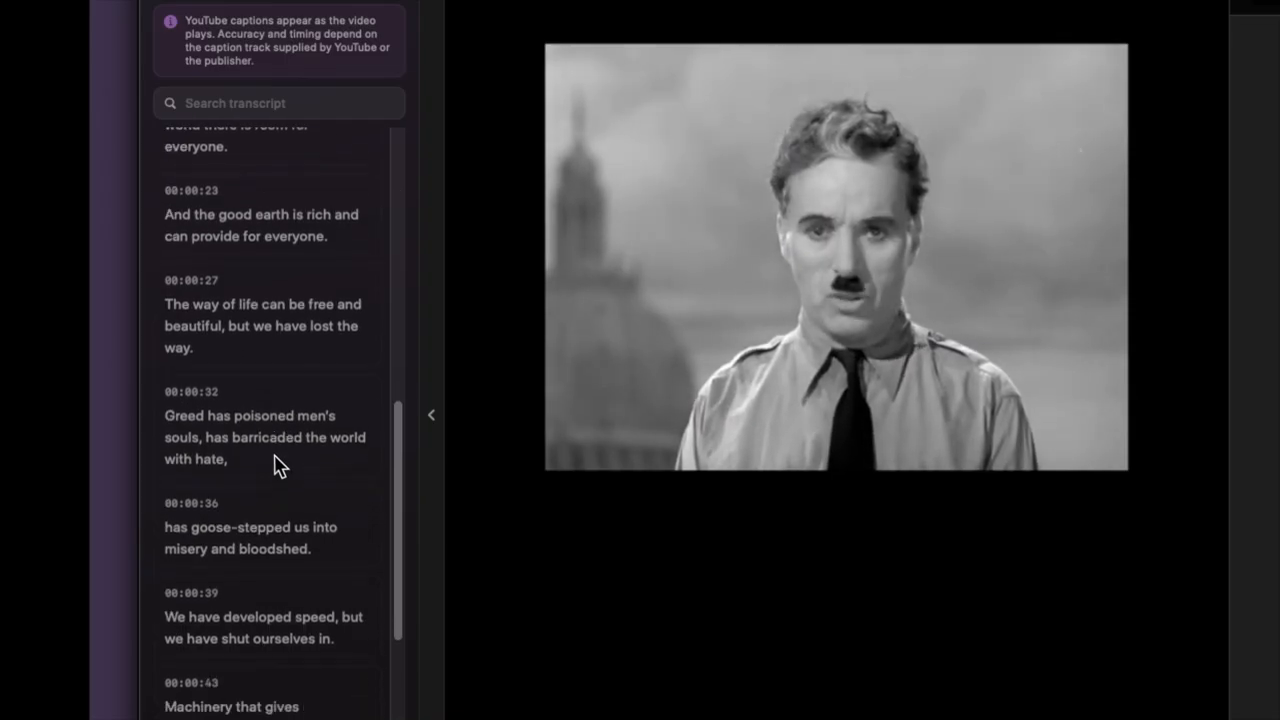
scroll(278, 466, down, 3)
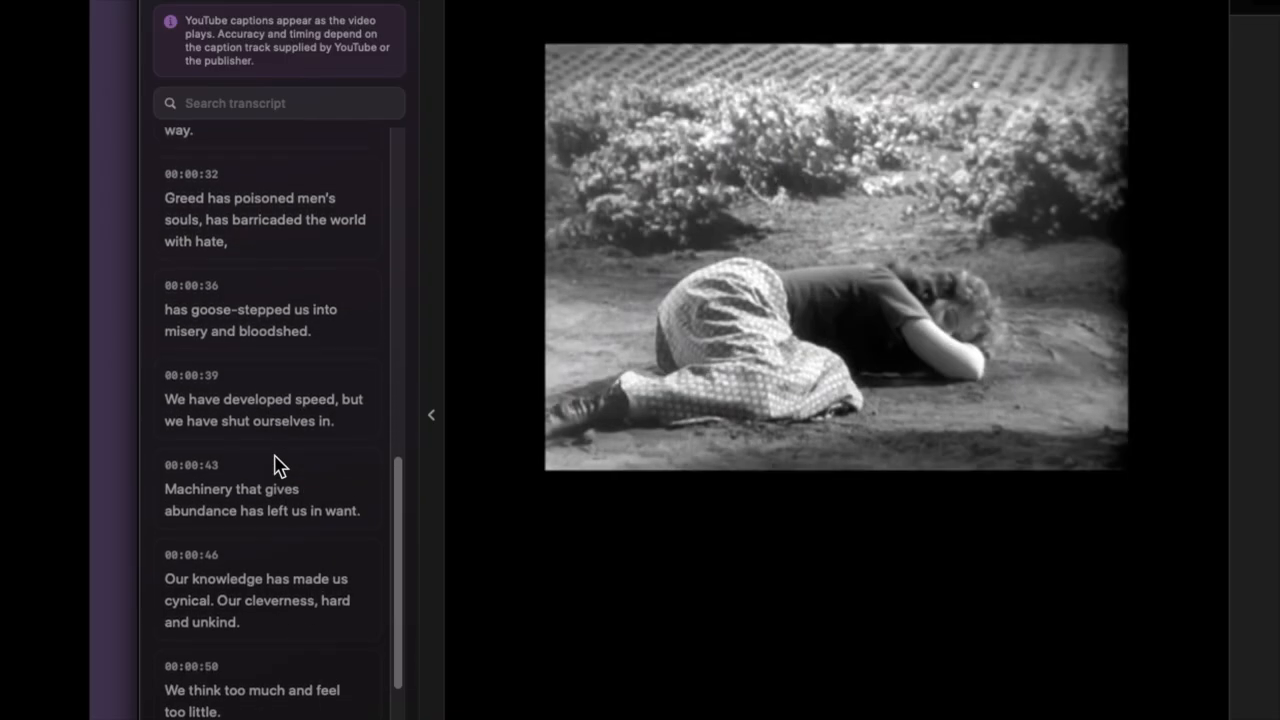
scroll(278, 466, down, 1)
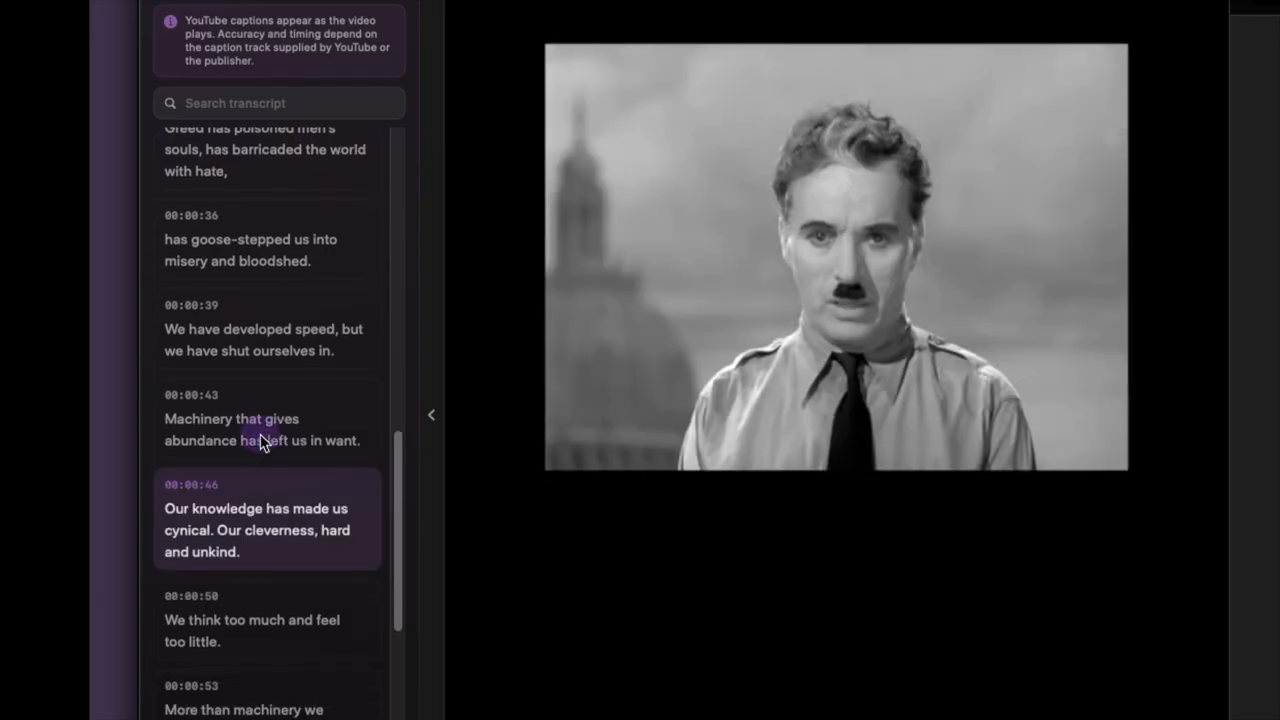
click(260, 434)
right_click(254, 516)
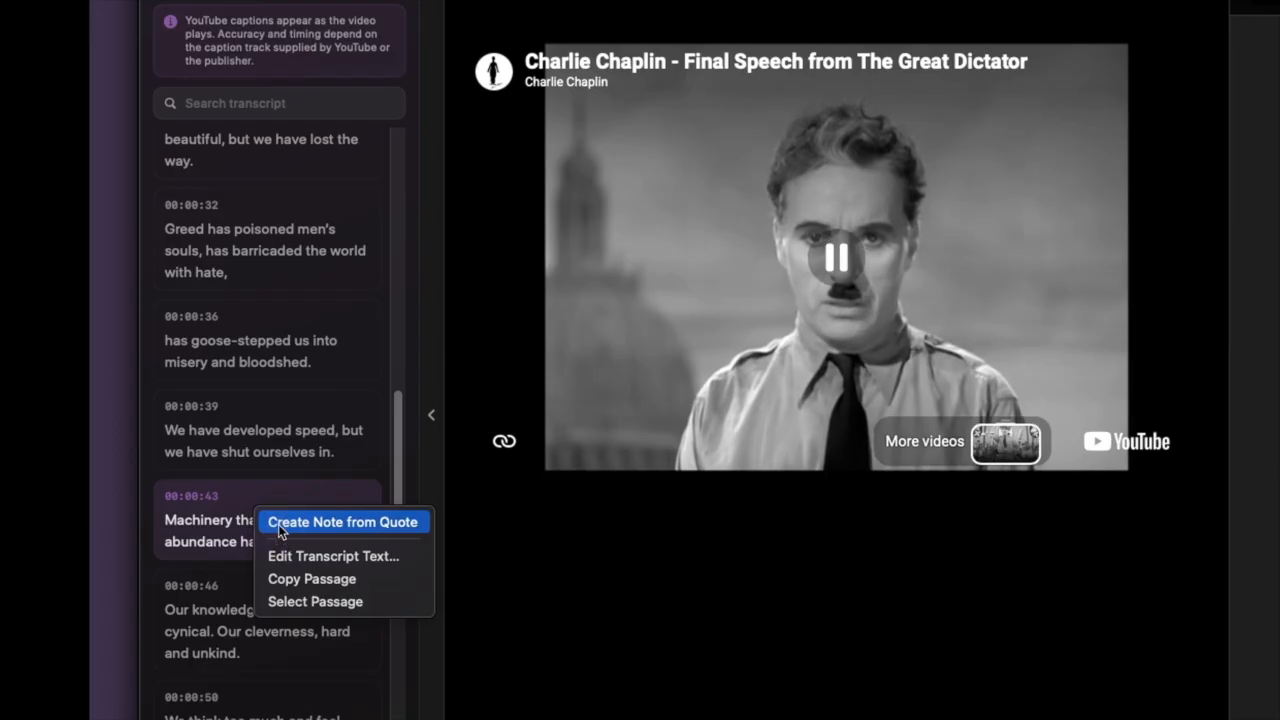
click(279, 526)
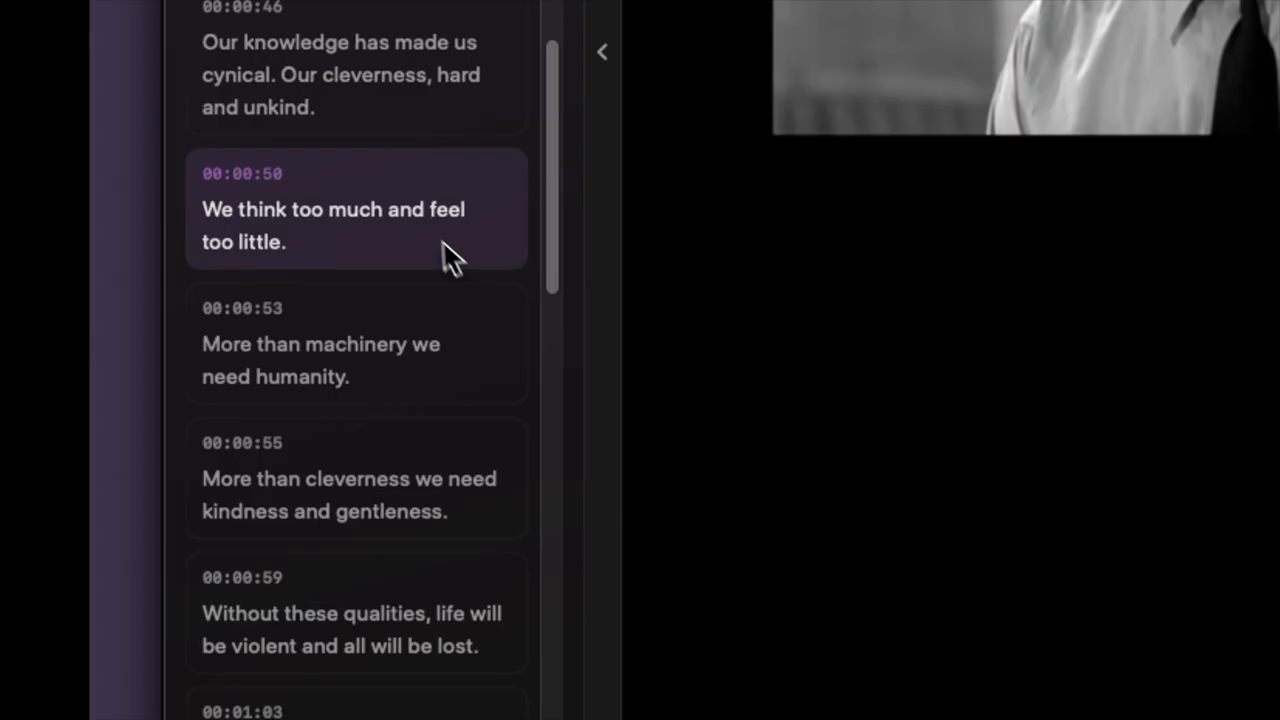
right_click(213, 550)
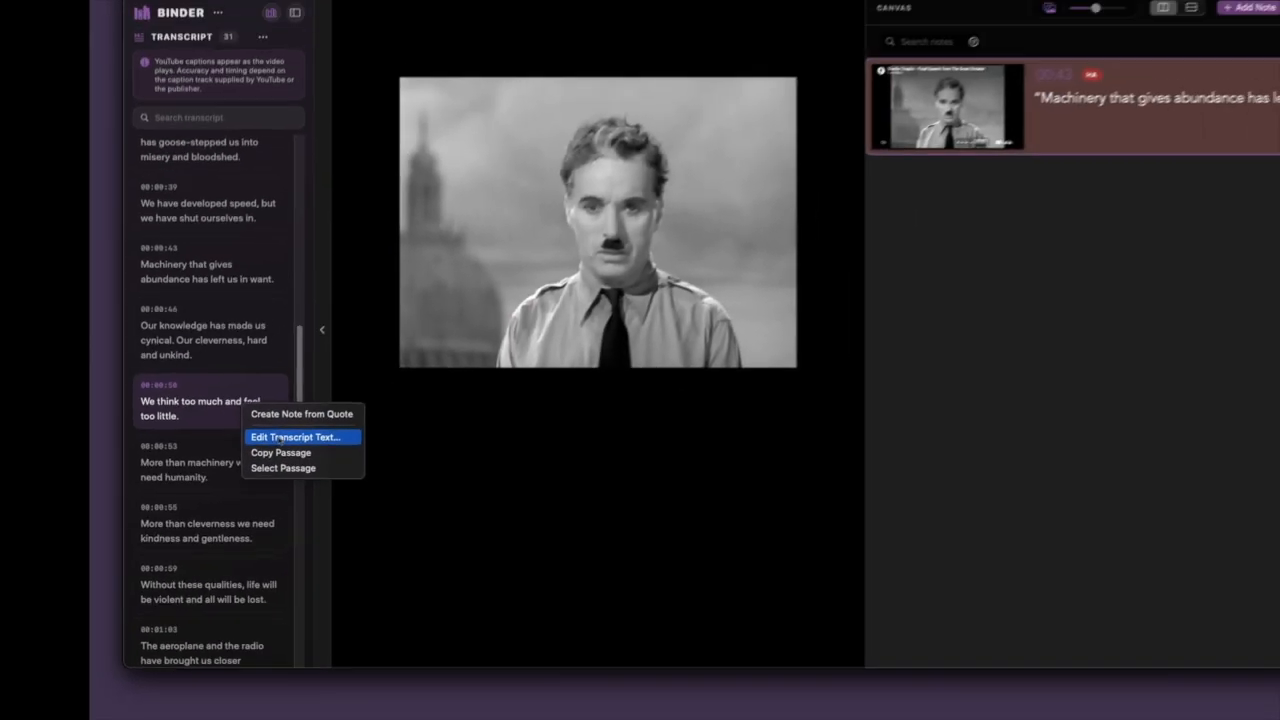
click(480, 316)
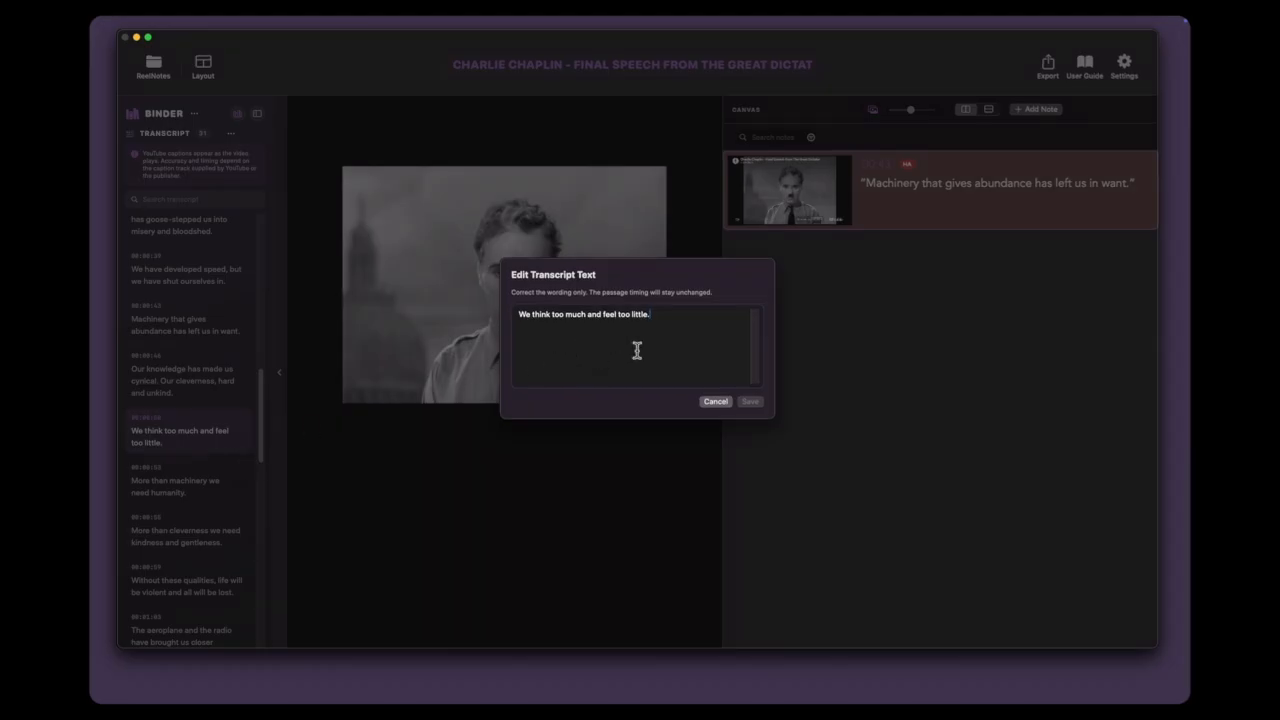
click(715, 402)
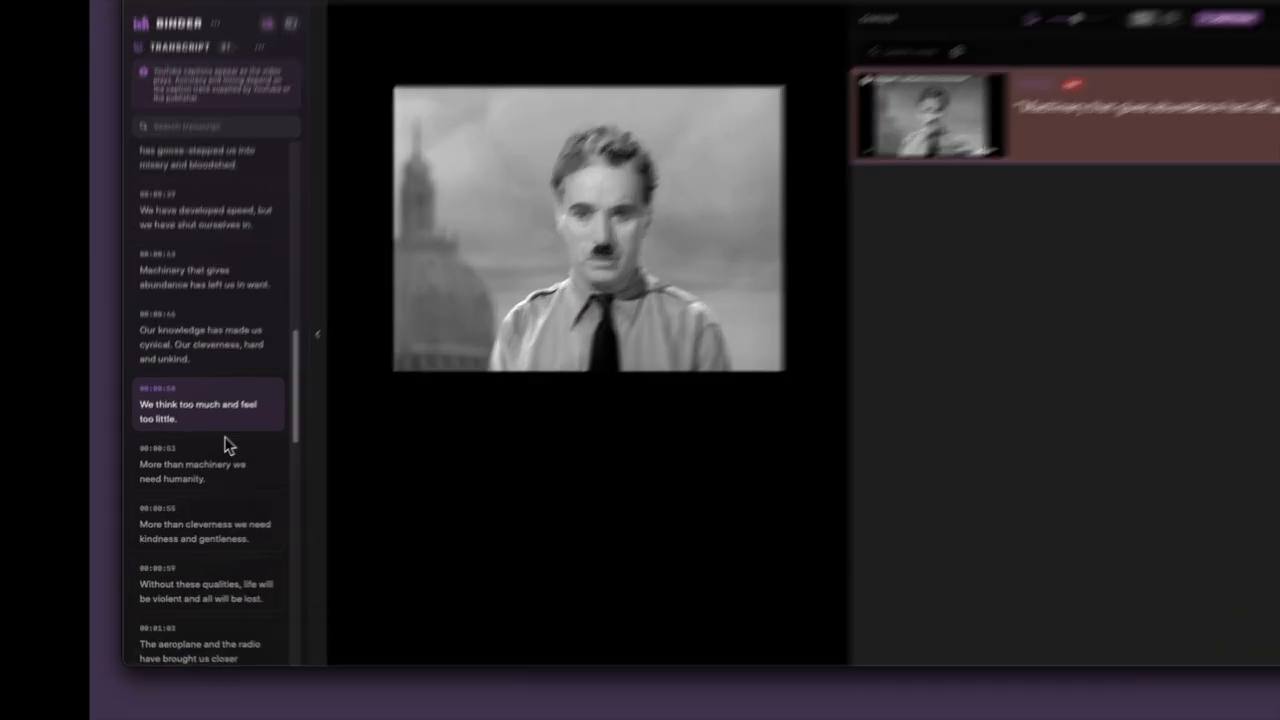
Step: Select the transcript passages at 00:00:50, 00:00:46 and 00:00:43 and copy all three together
right_click(226, 434)
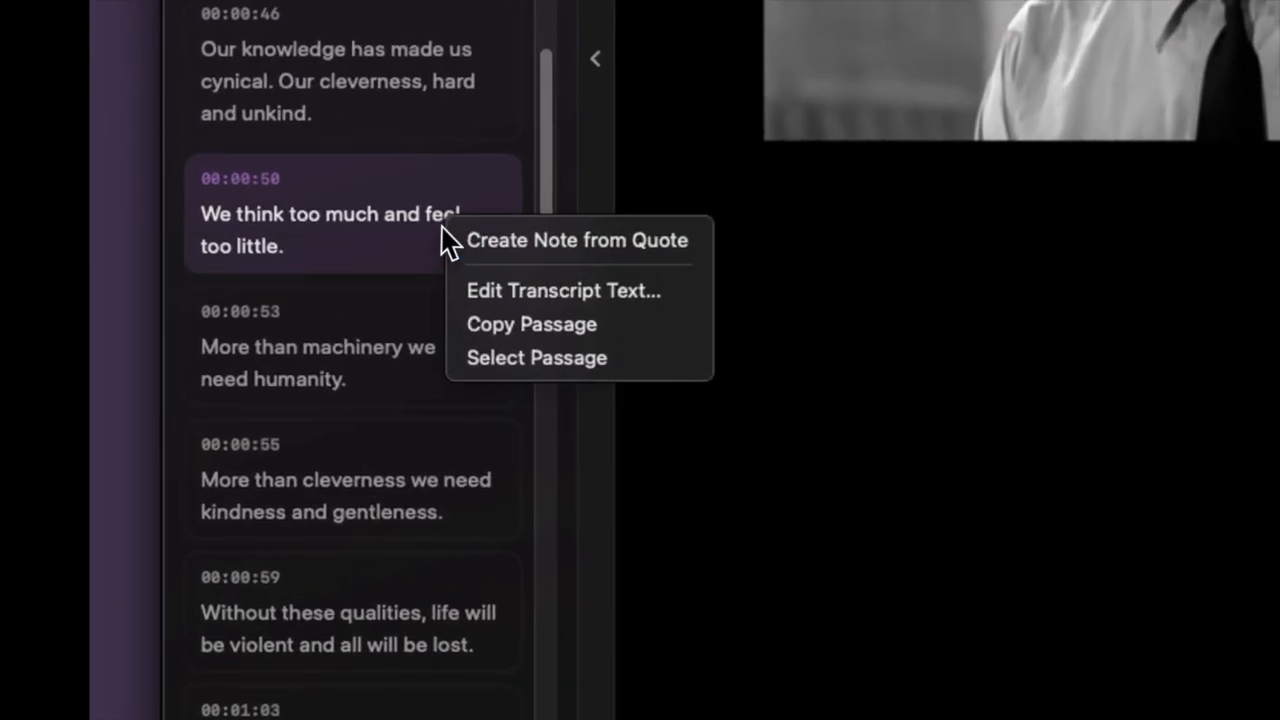
click(494, 355)
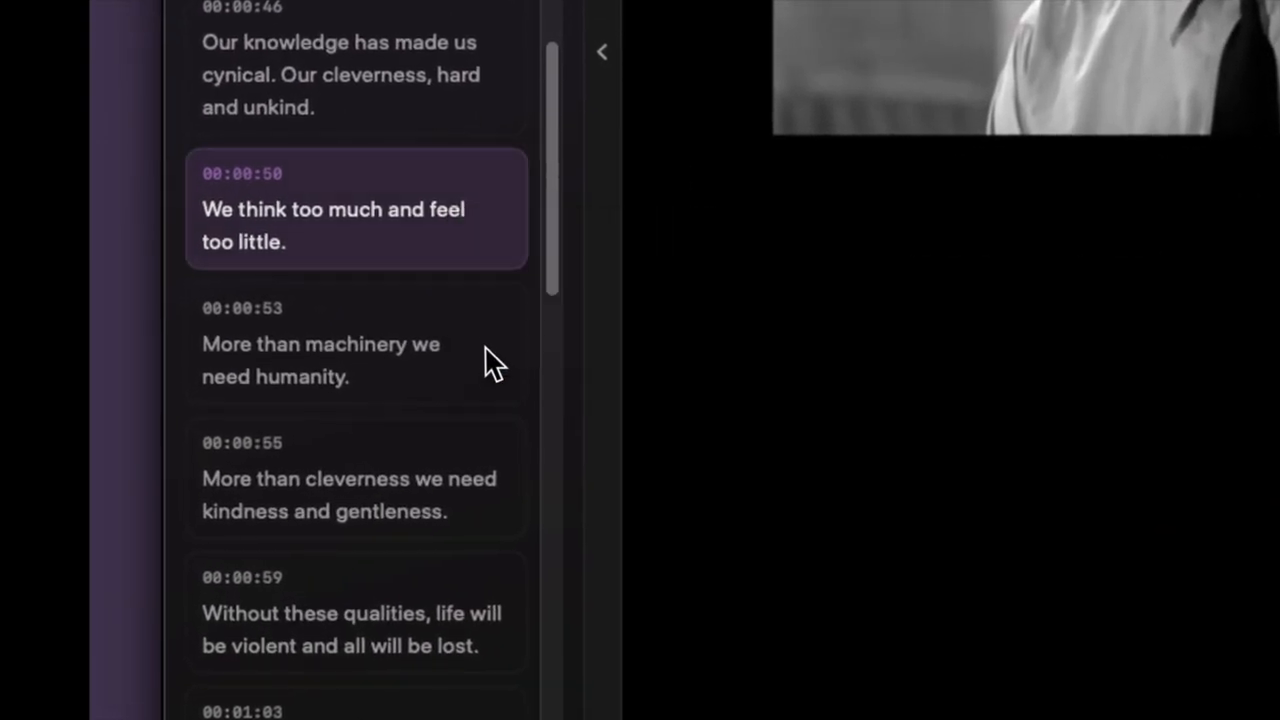
right_click(449, 88)
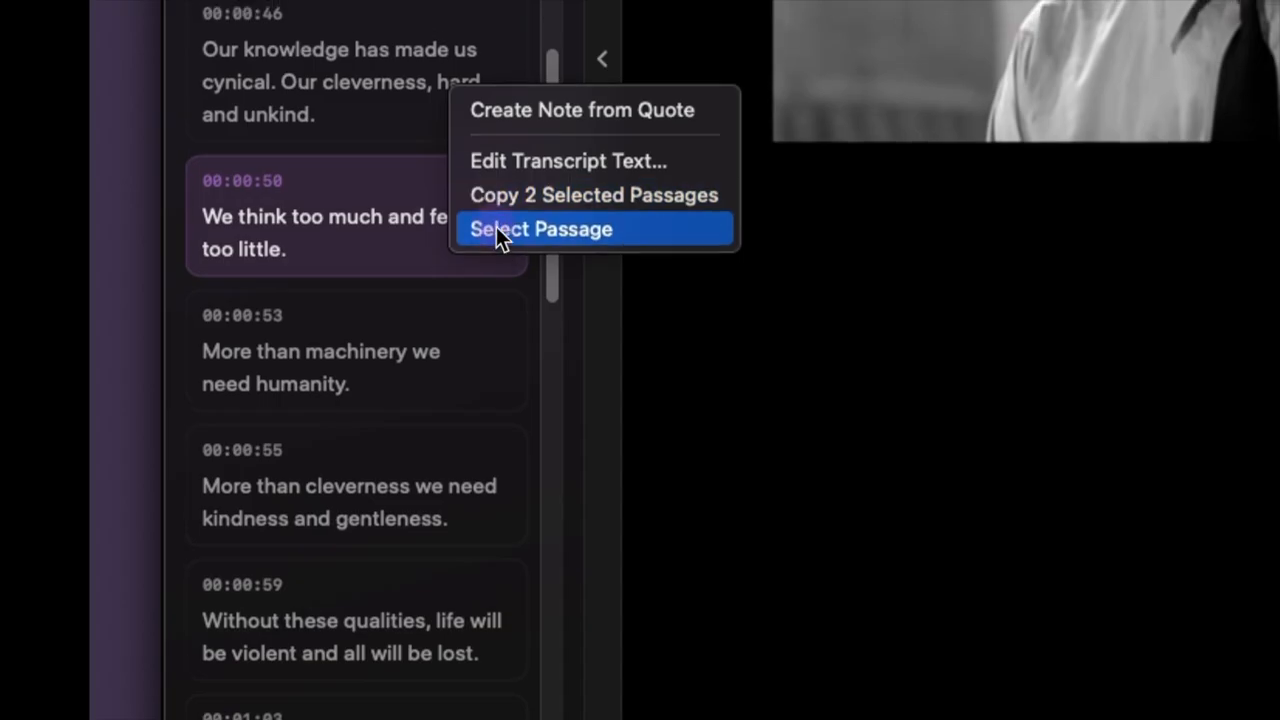
click(496, 226)
right_click(419, 292)
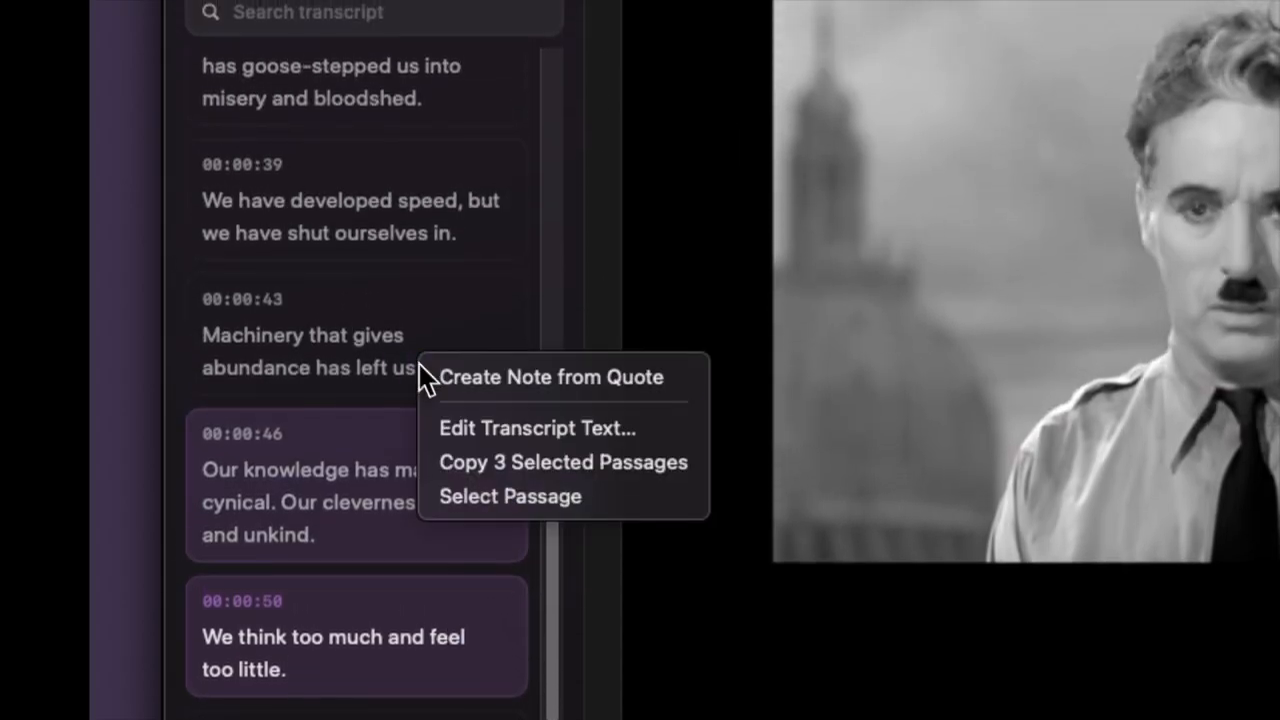
click(473, 490)
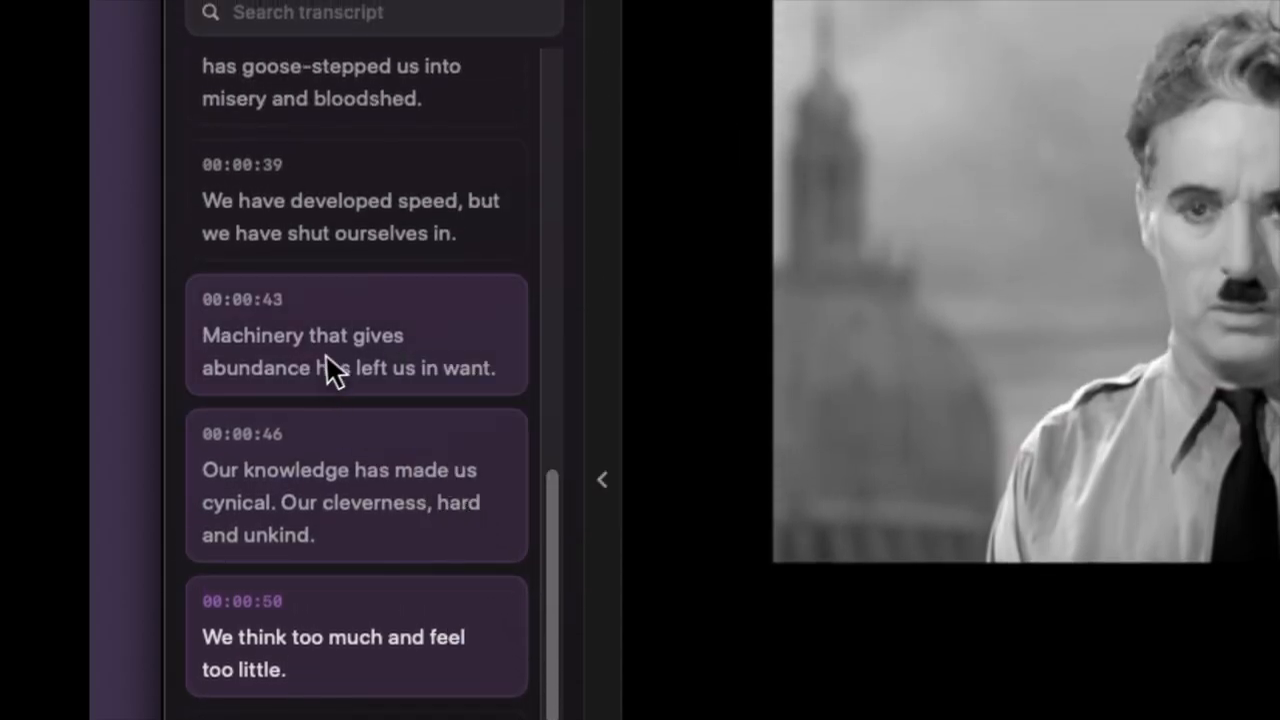
right_click(370, 367)
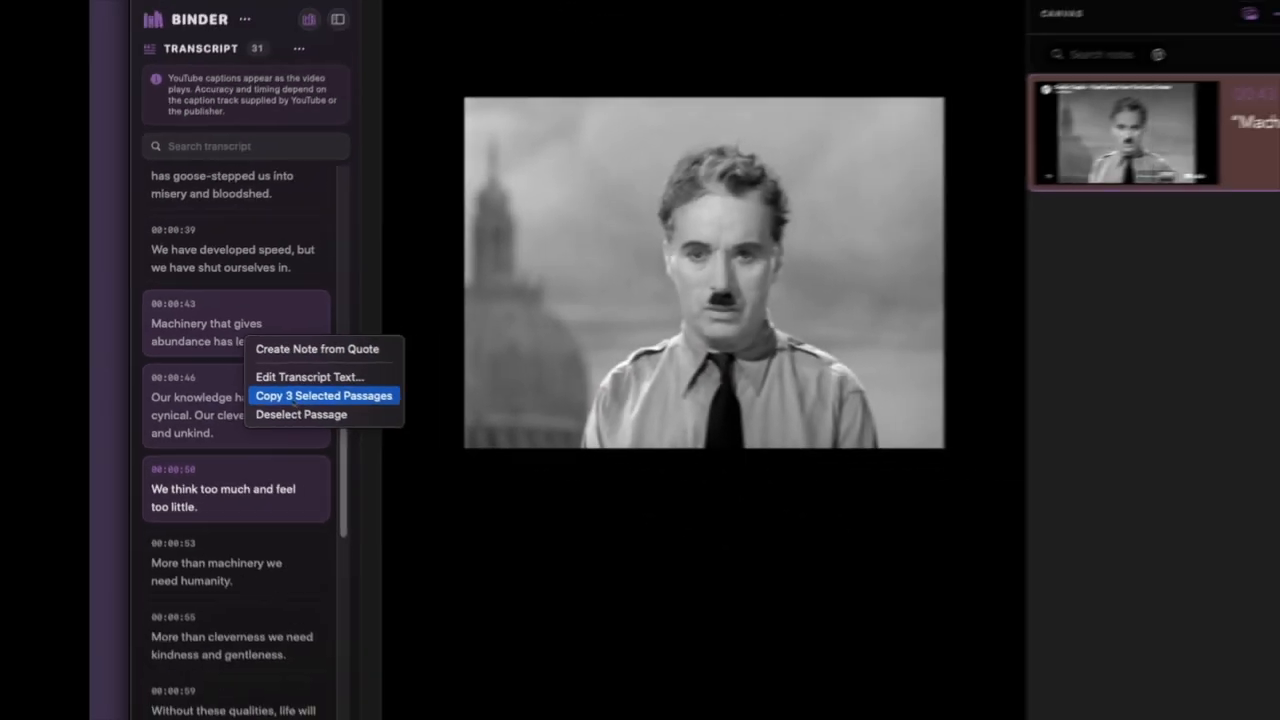
click(439, 464)
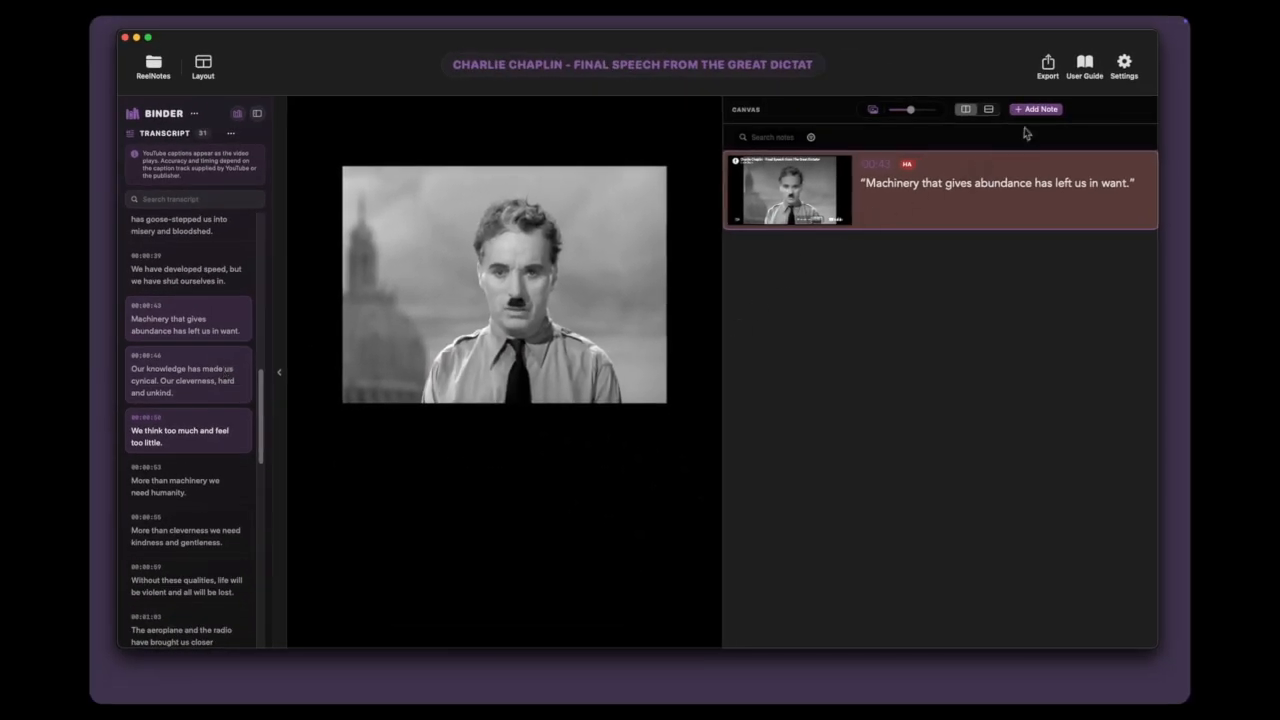
Step: Add a note at 00:00:52 containing the three copied transcript passages, and save it
click(1034, 109)
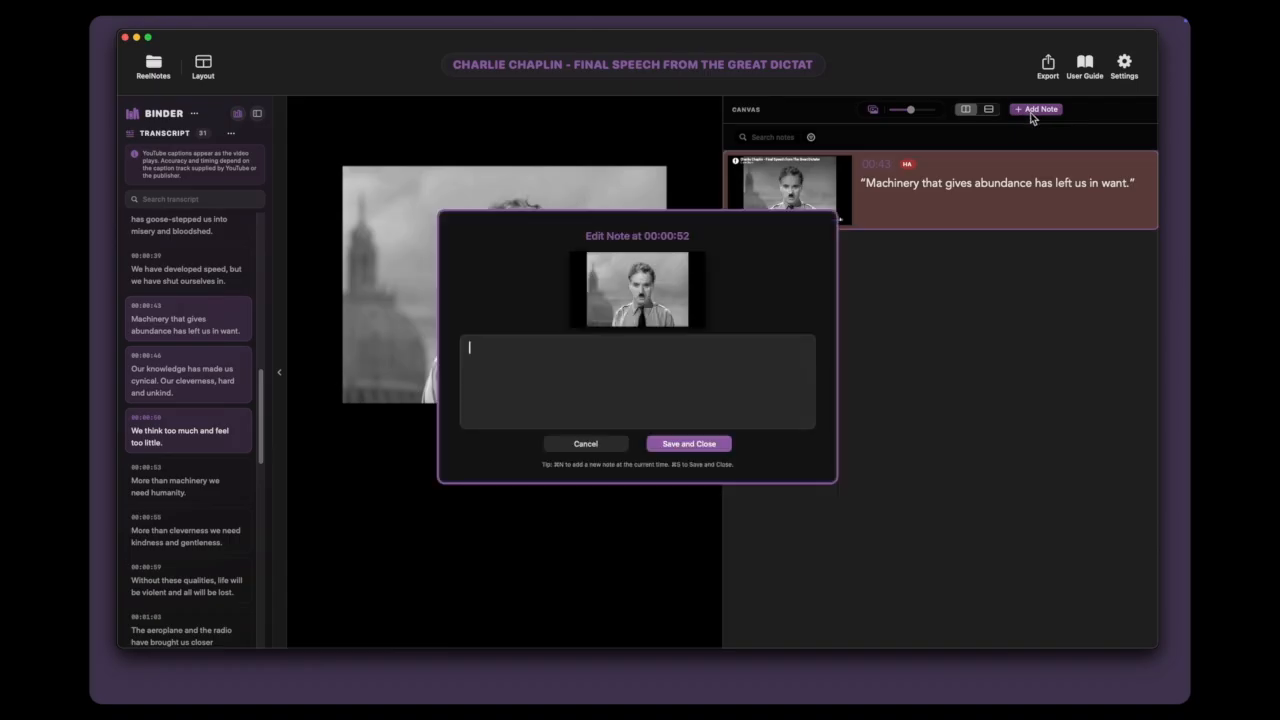
key(super+v)
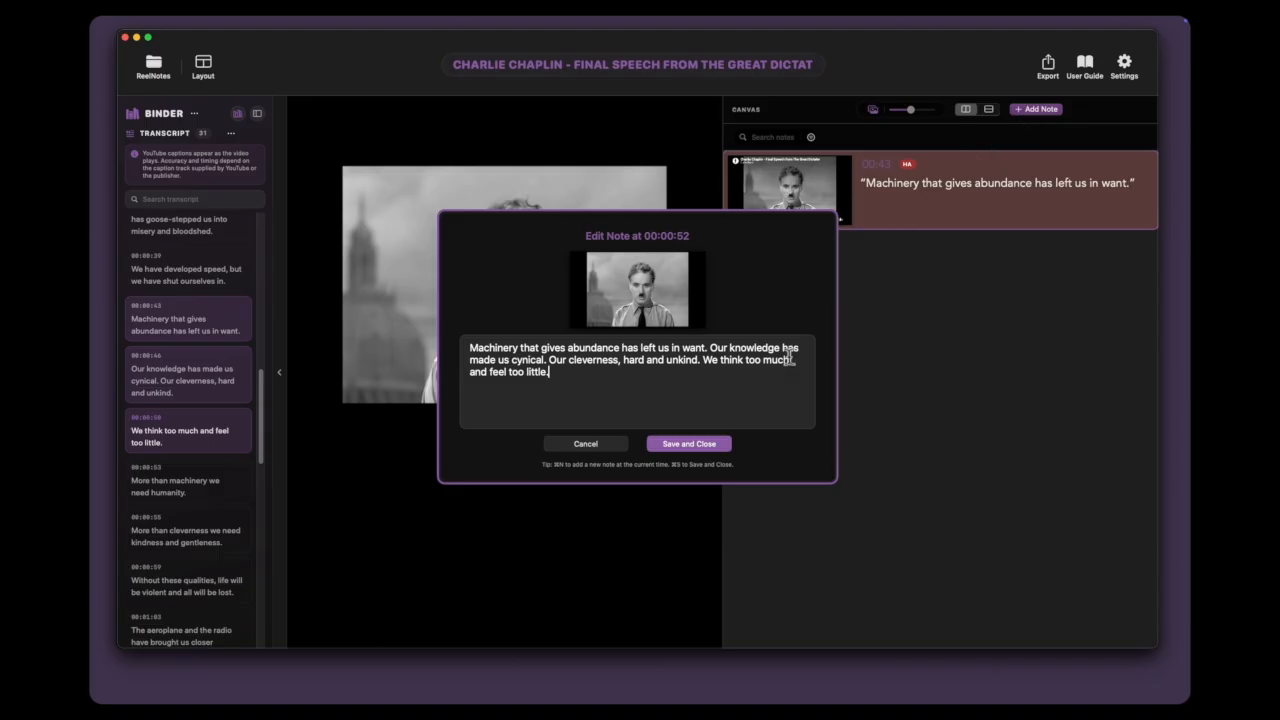
click(711, 447)
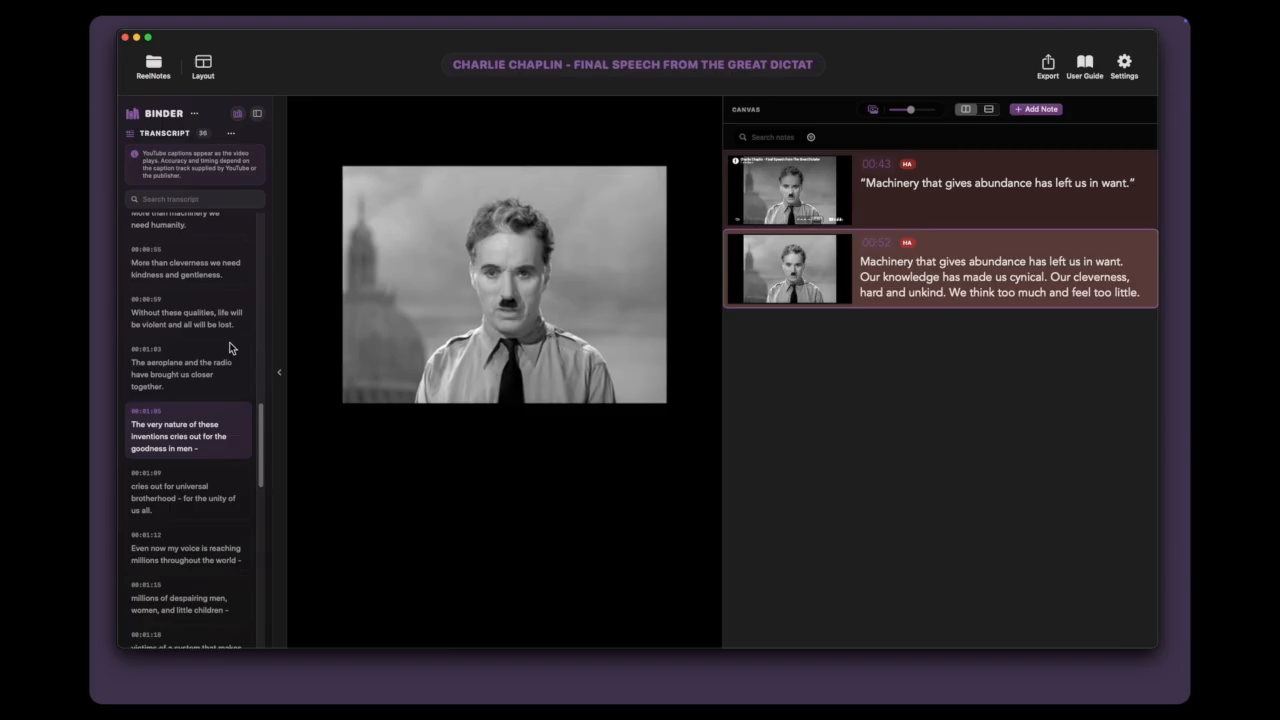
Step: Search the Final Speech transcript for "greed" and pick the passage about greed poisoning men's souls
click(179, 198)
text(greed)
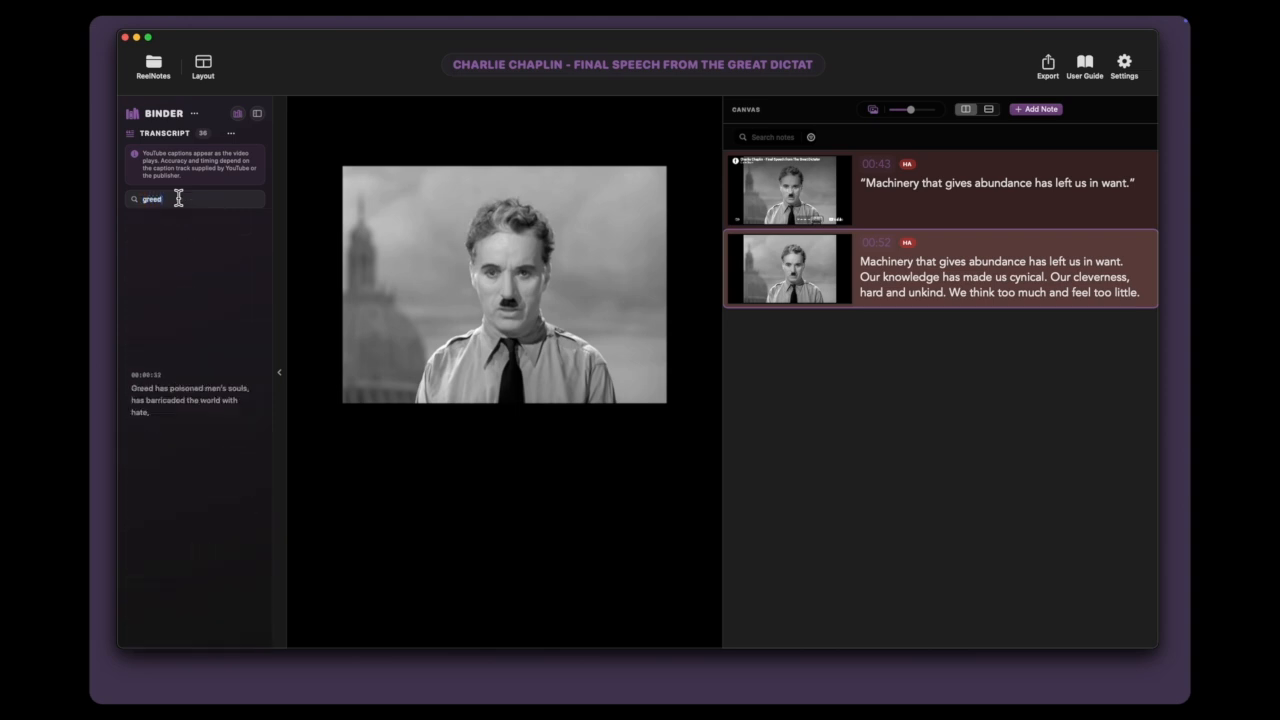
right_click(219, 406)
click(224, 407)
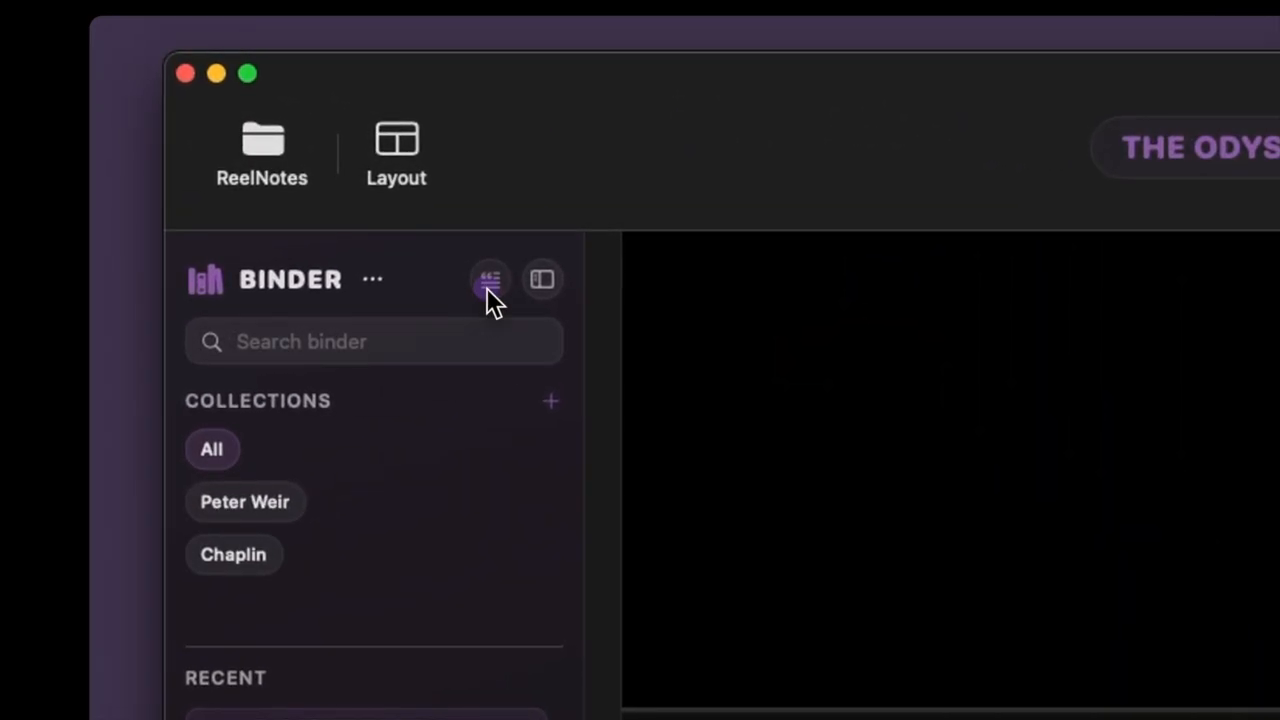
Step: Show the transcript of The Odyssey audio project and rename every Speaker 1 label to the speaker's name
click(489, 283)
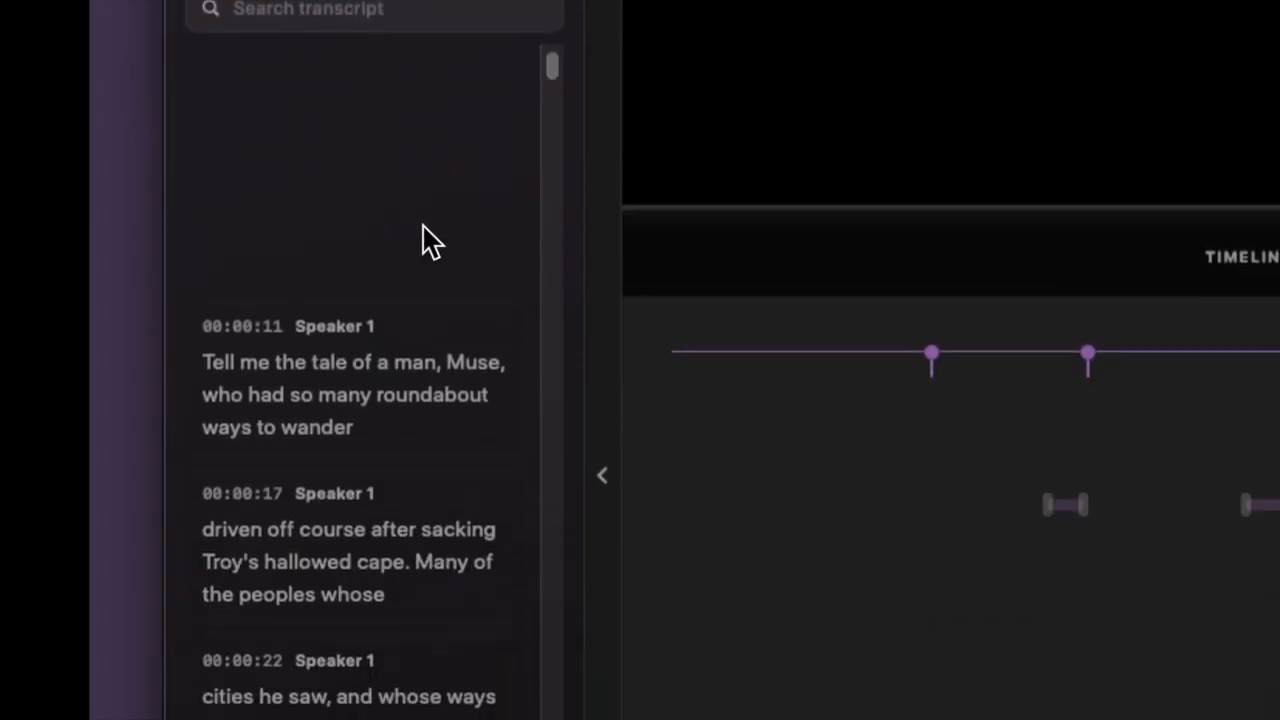
scroll(422, 240, down, 3)
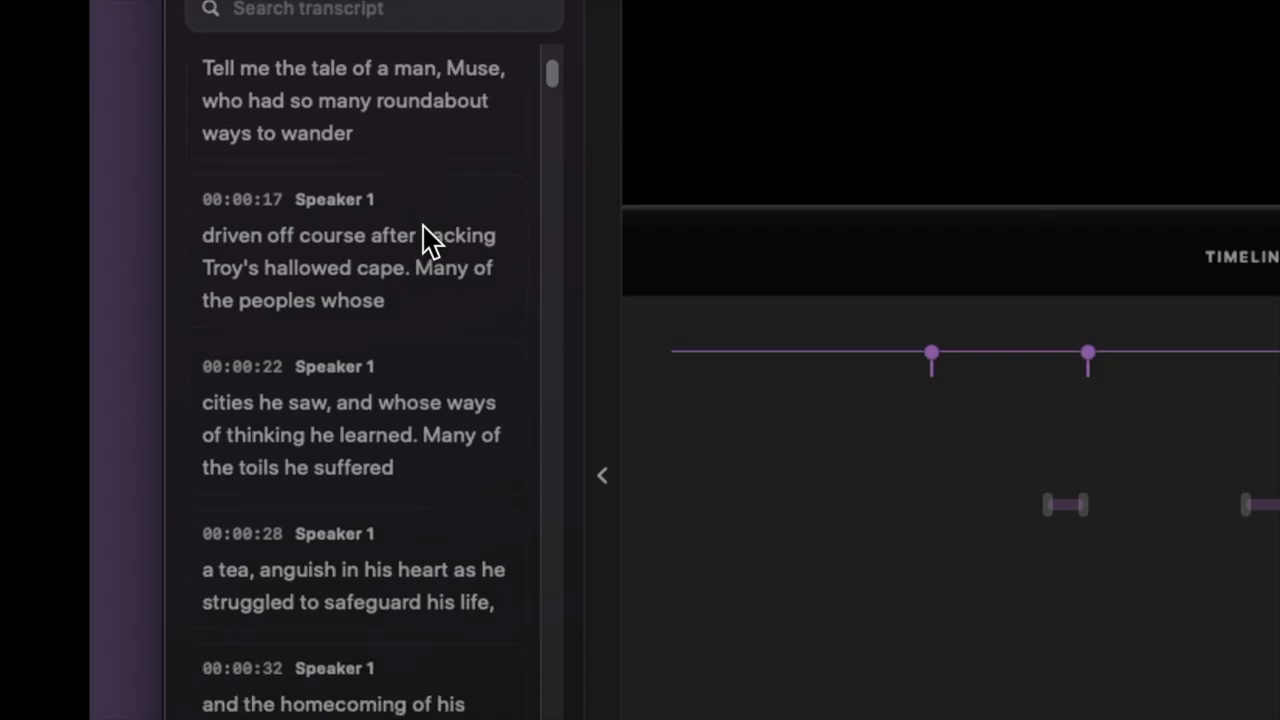
scroll(426, 240, down, 1)
scroll(425, 224, down, 2)
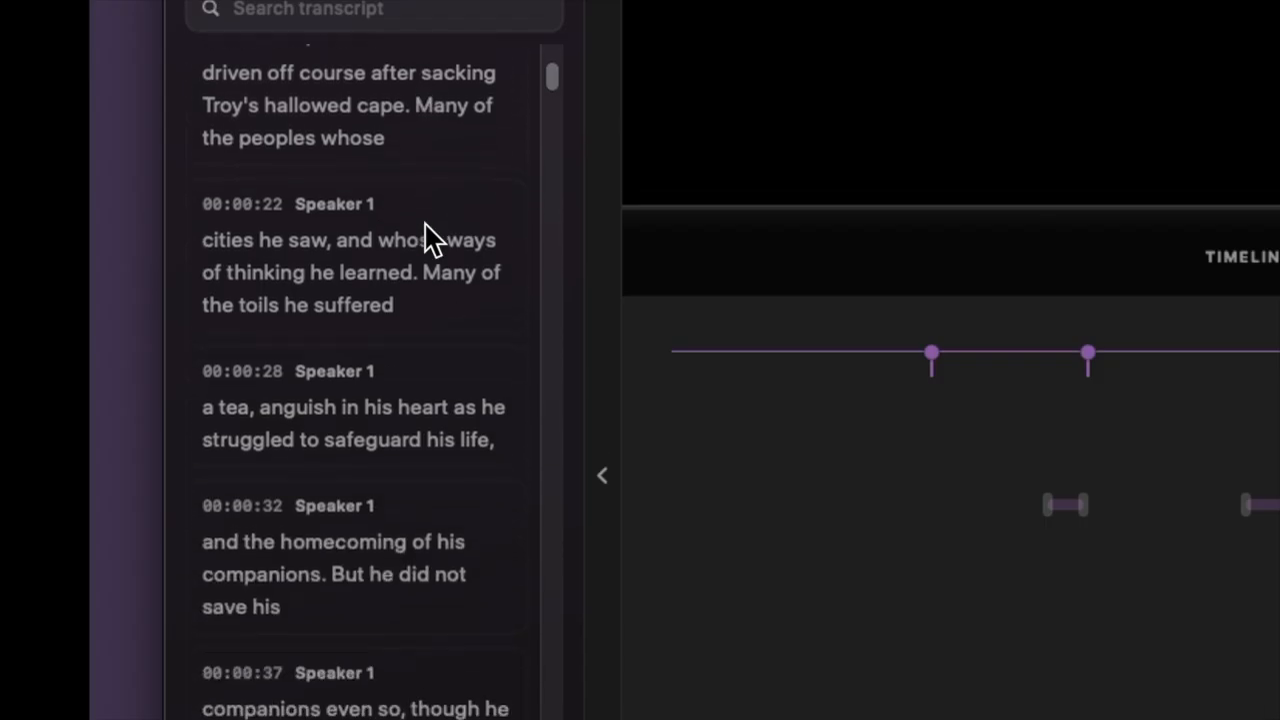
right_click(362, 362)
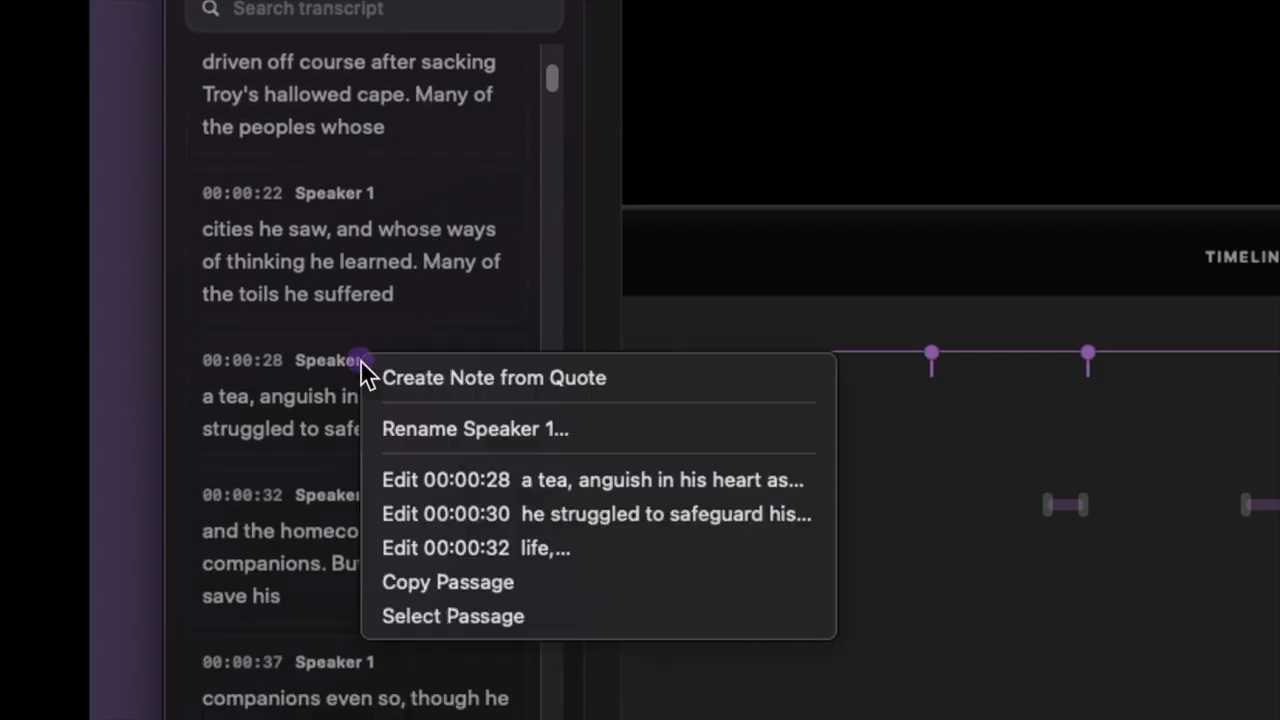
click(420, 431)
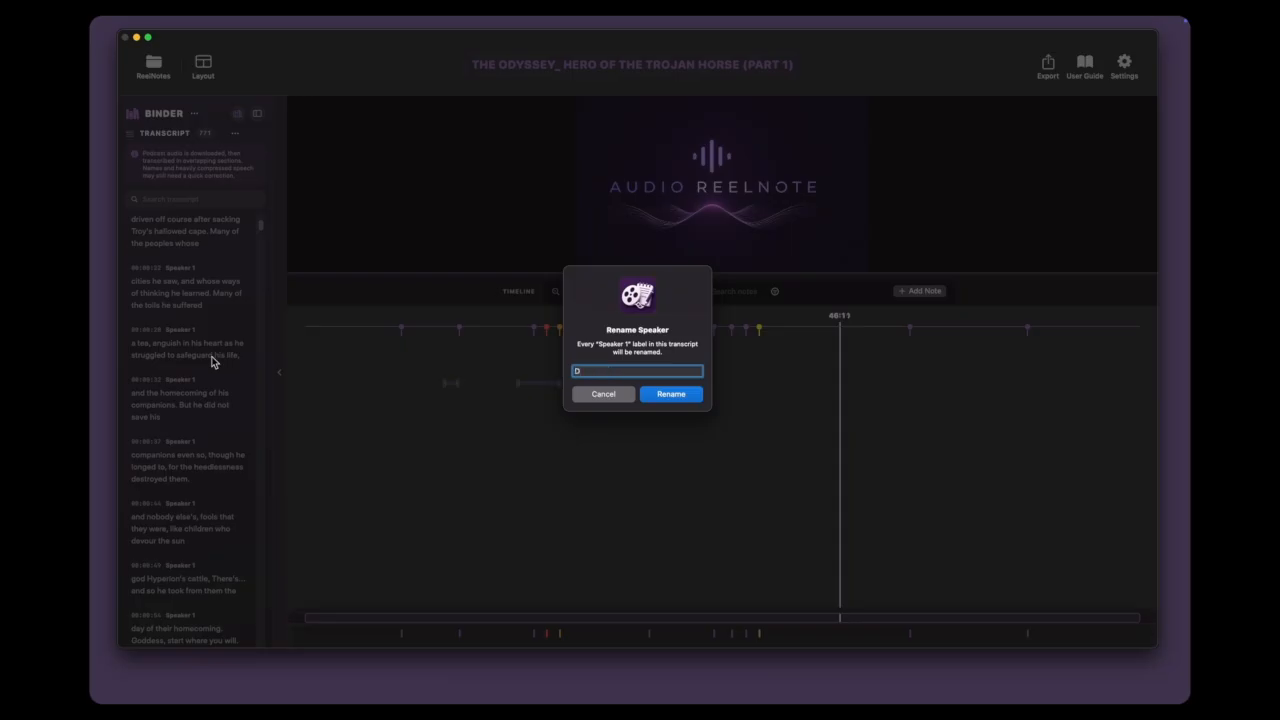
text(Dom)
key(Return)
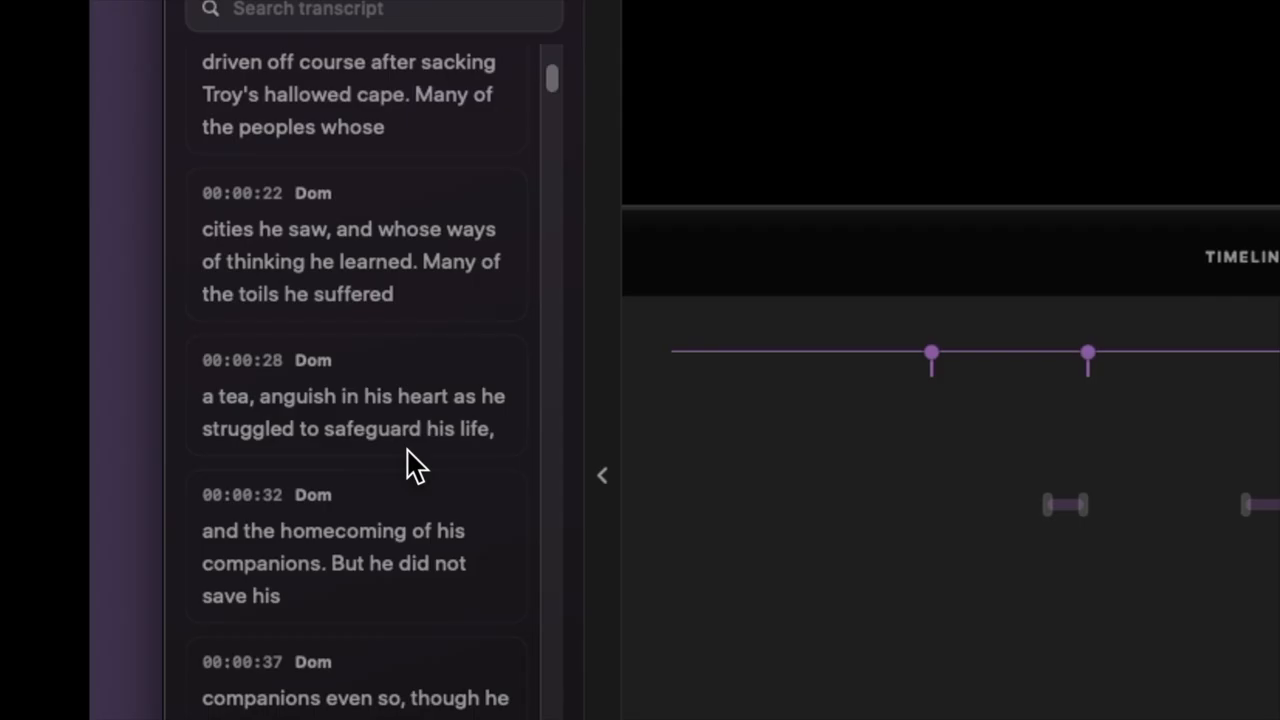
scroll(415, 465, down, 3)
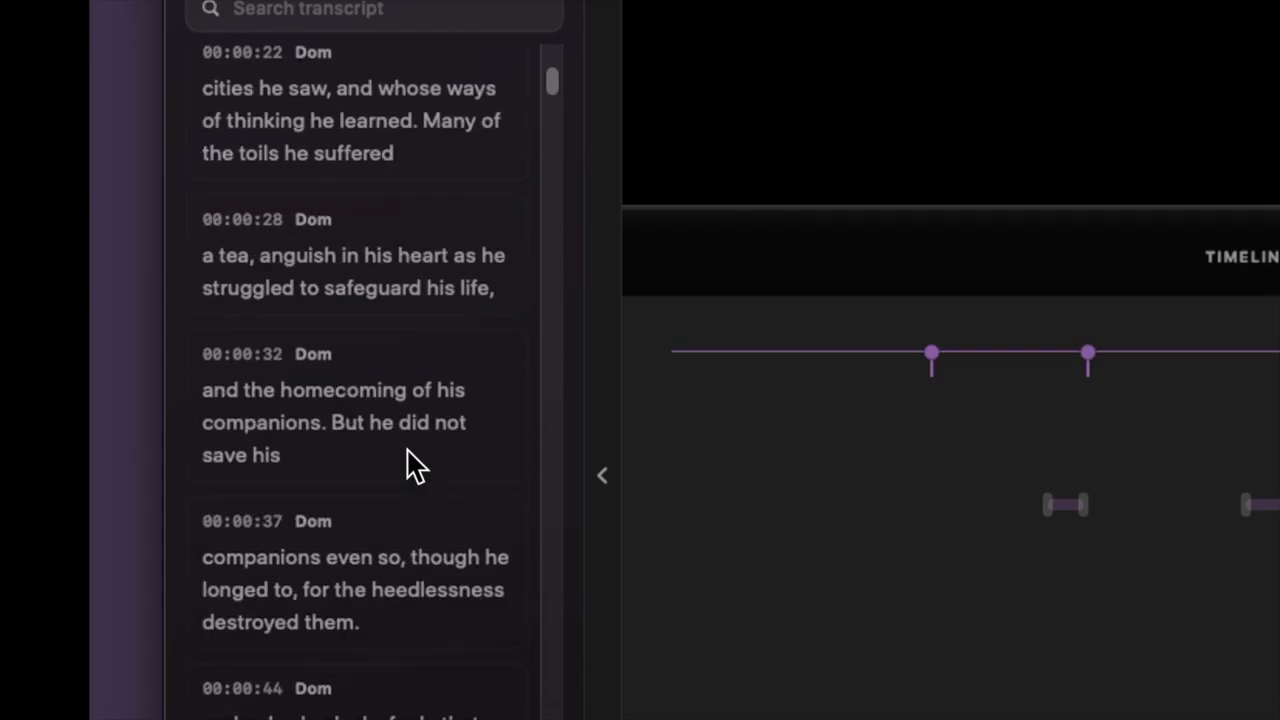
scroll(410, 466, down, 3)
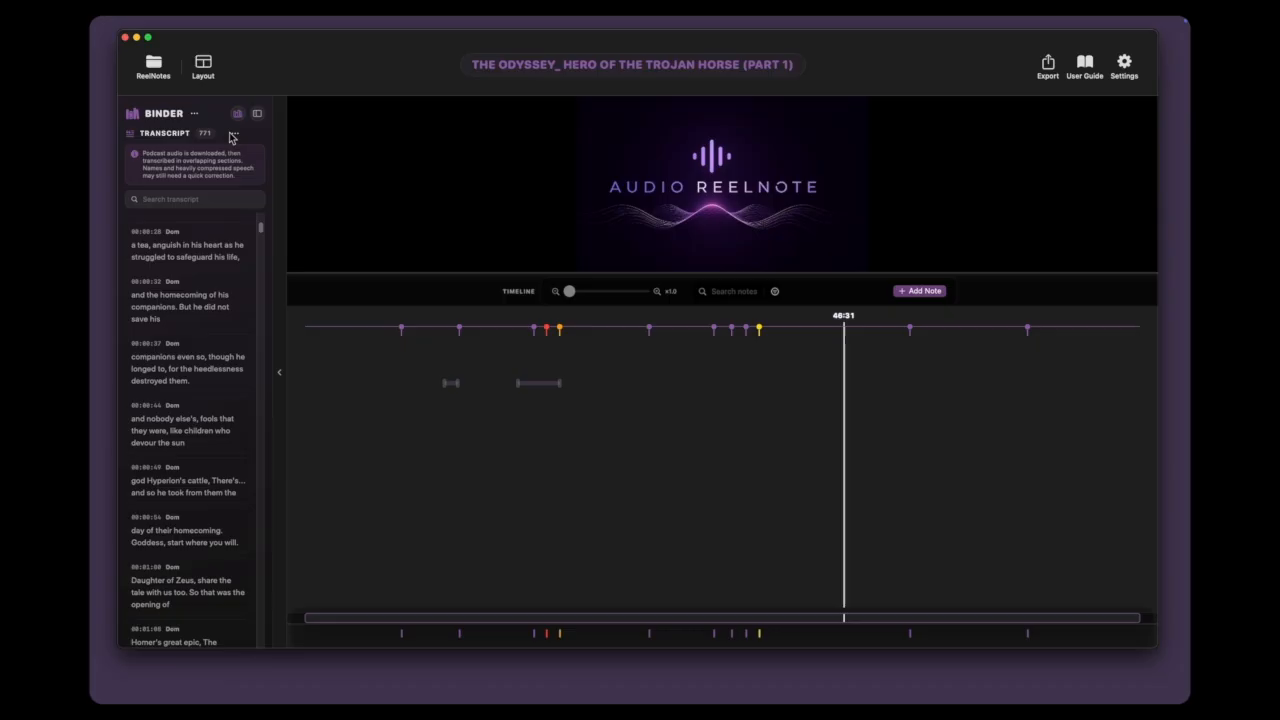
Step: Relink The Immigrant project's offline media to The Immigrant file in the Misc folder of Downloads, and resume playback from 06:07
click(234, 136)
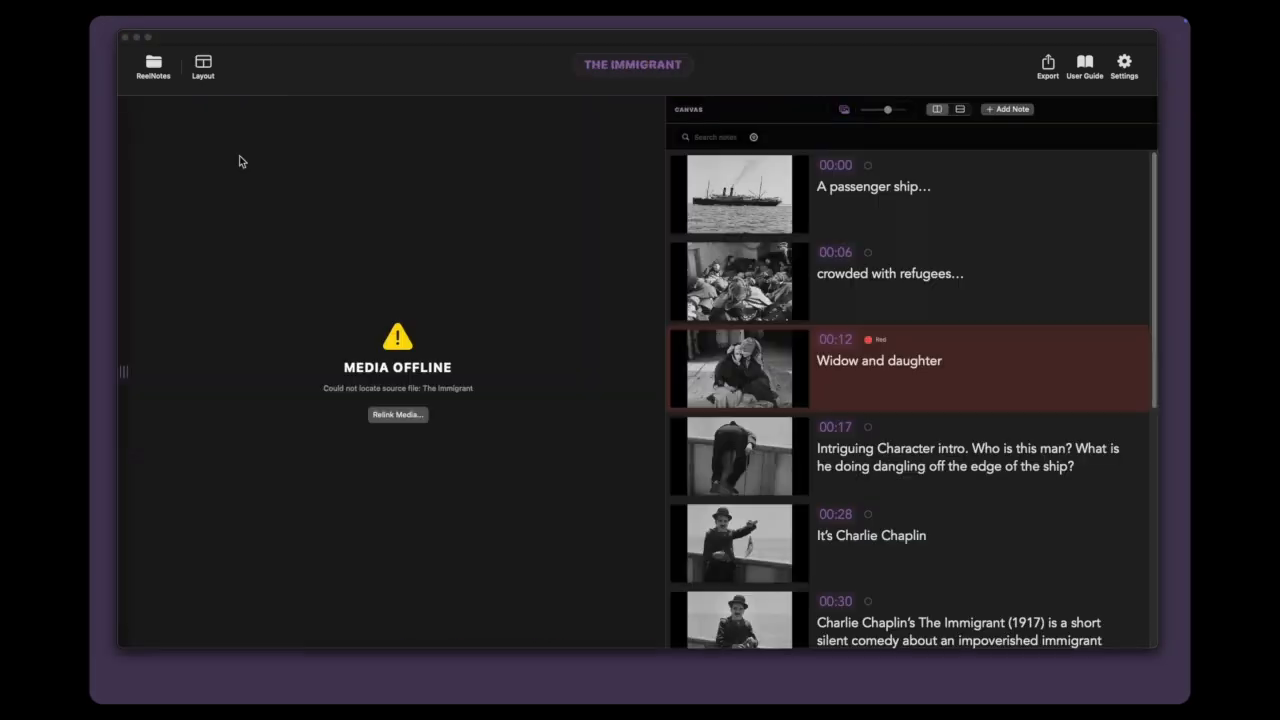
click(400, 416)
click(400, 416)
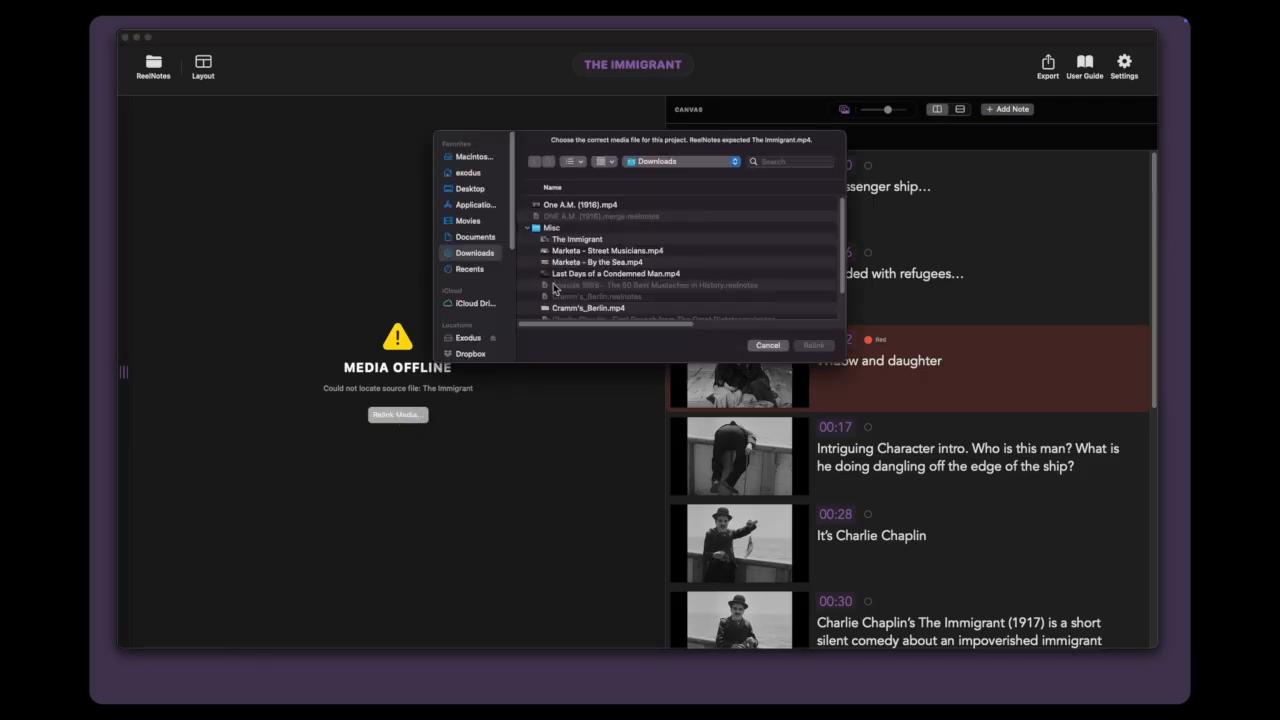
click(585, 243)
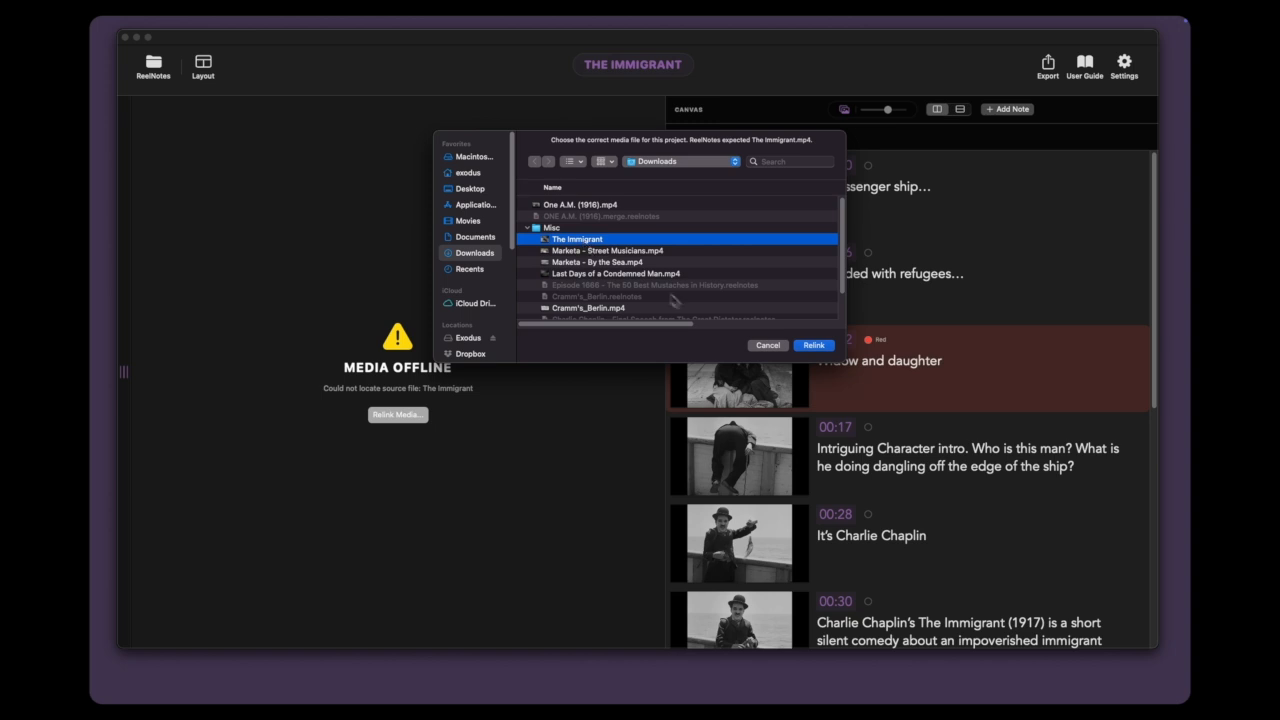
click(814, 345)
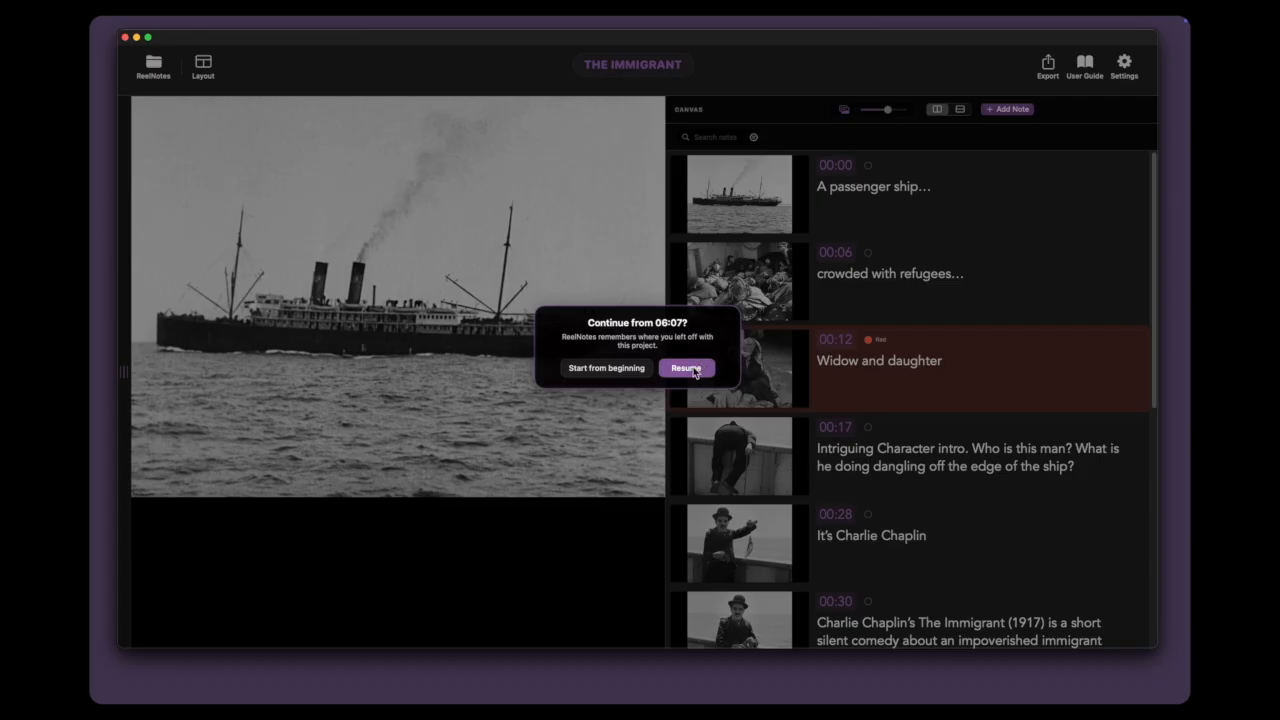
click(692, 370)
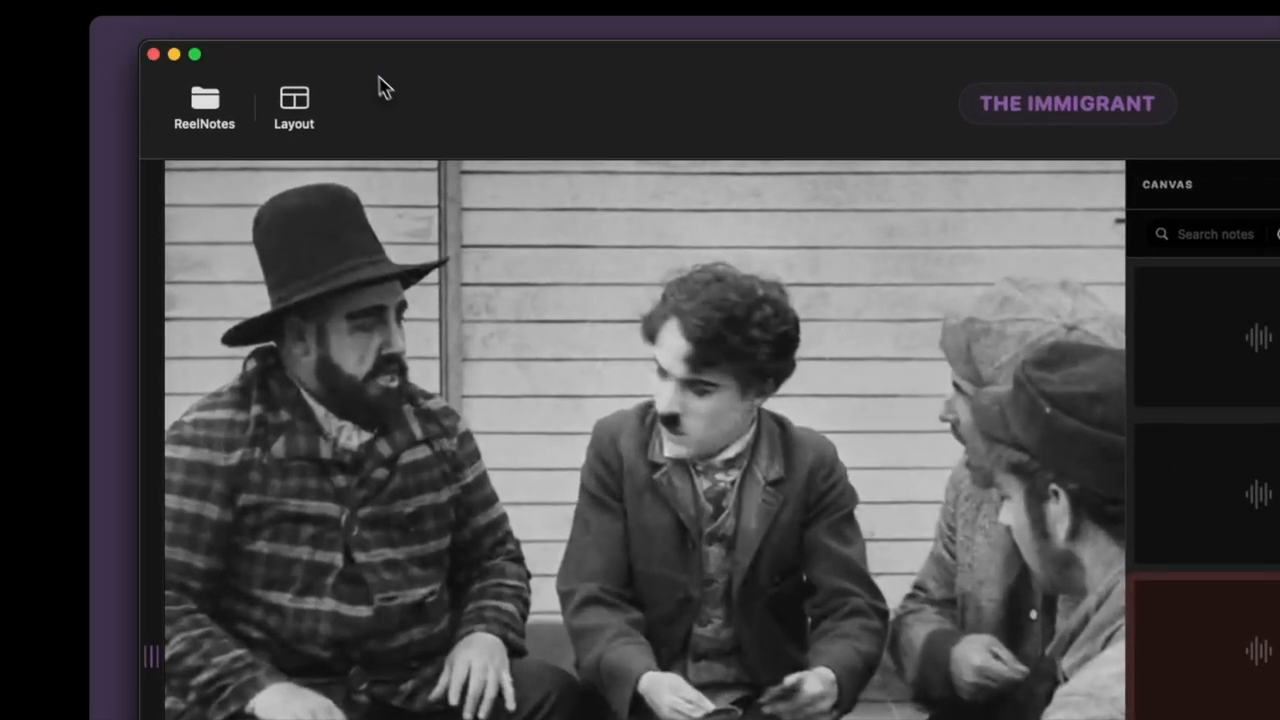
Step: Regenerate the thumbnails of The Immigrant project and play its video
mouse_move(331, 26)
click(248, 27)
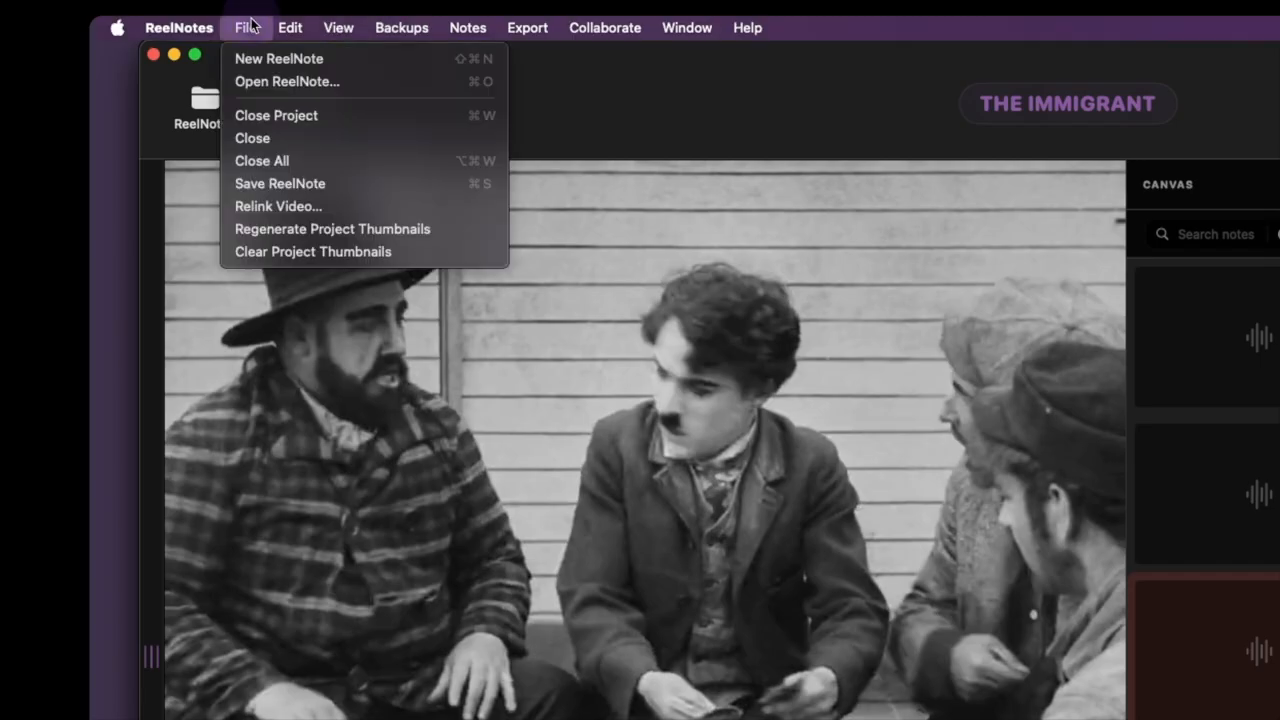
click(320, 232)
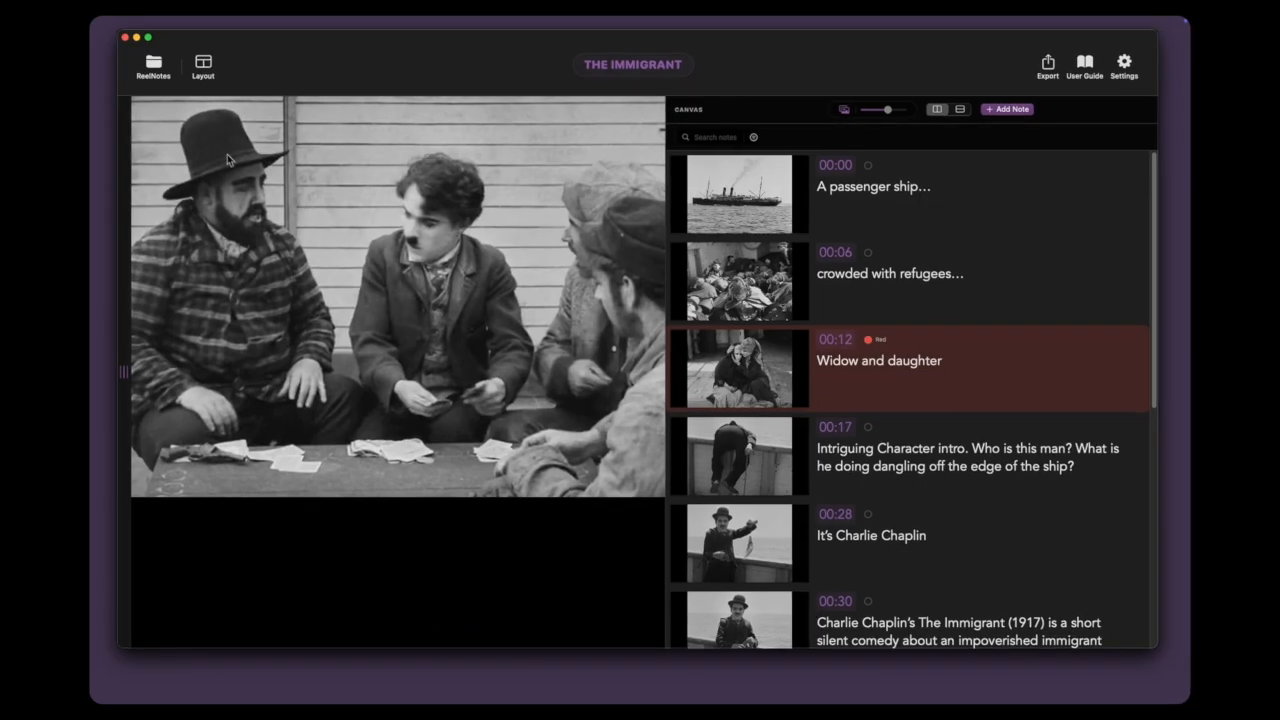
mouse_move(339, 513)
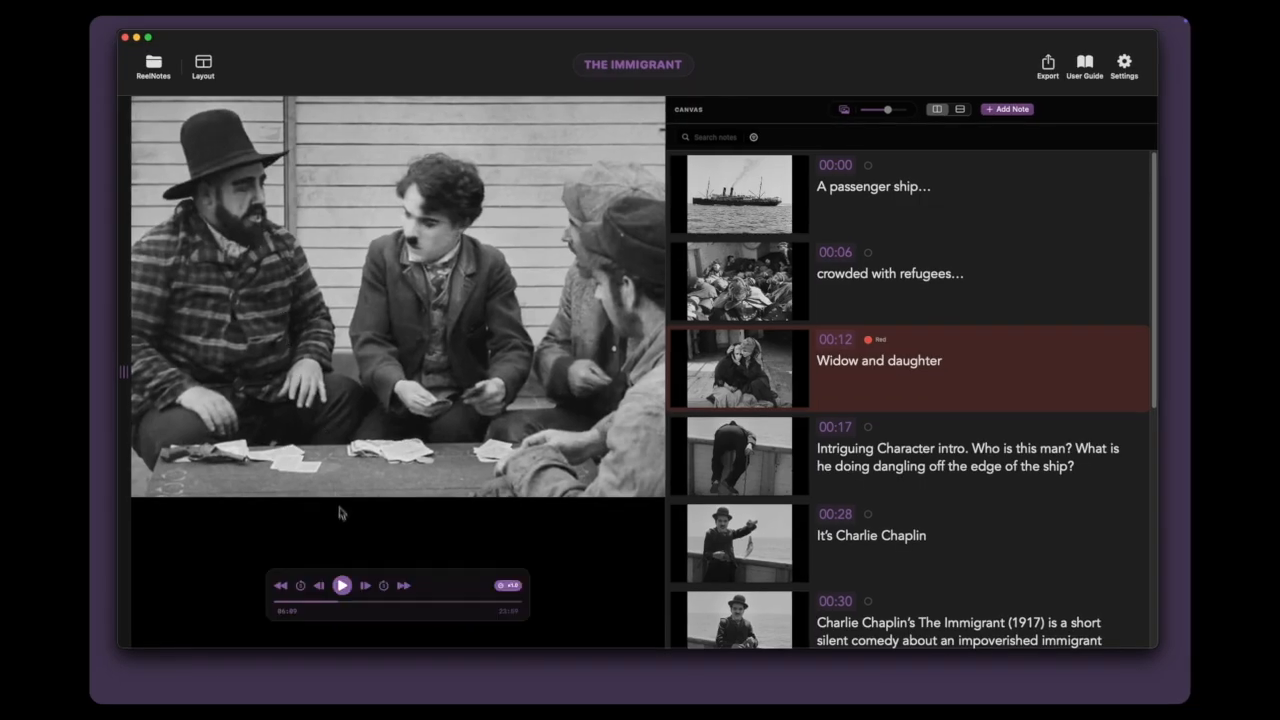
click(342, 585)
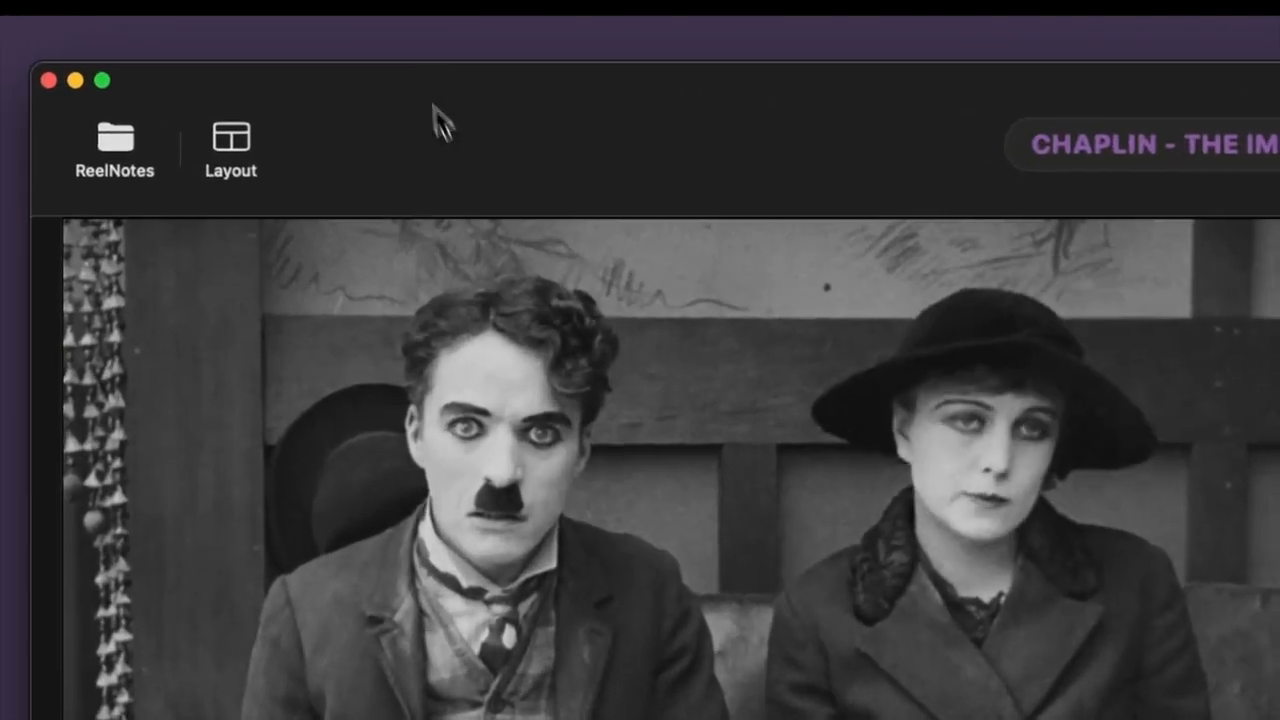
Step: View the folder holding all ReelNotes project backups, and close it
click(415, 33)
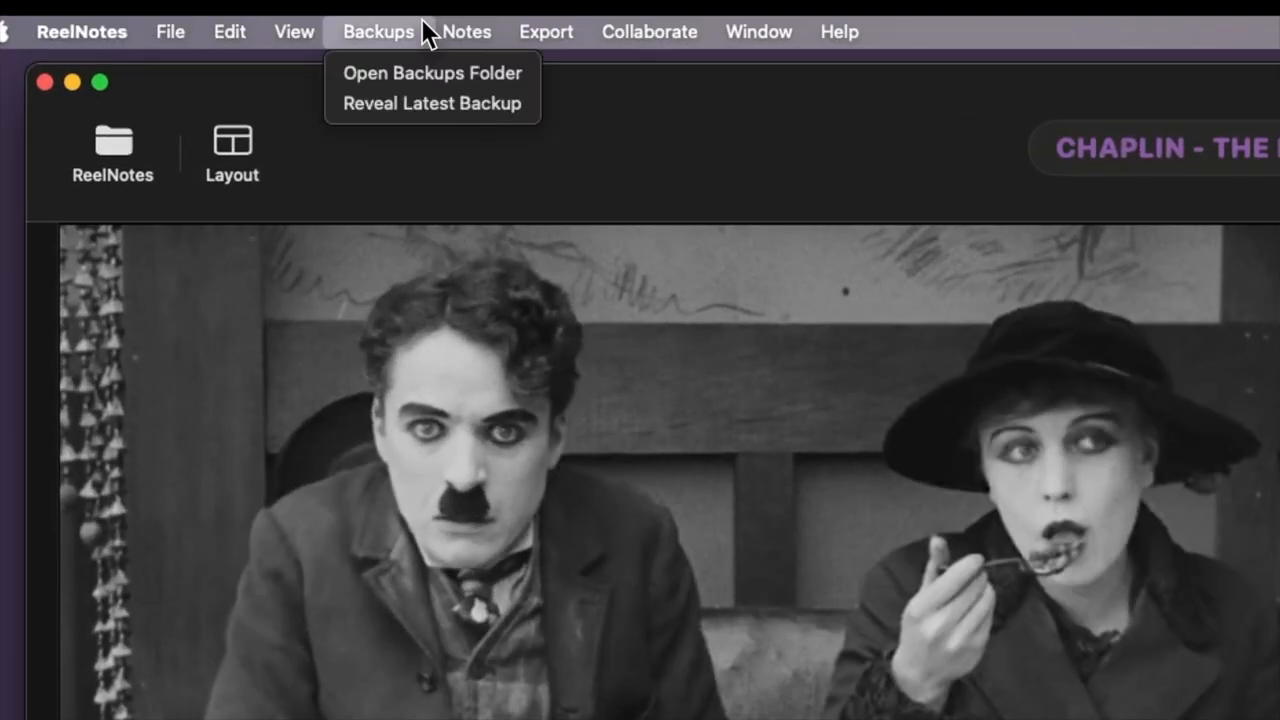
click(402, 74)
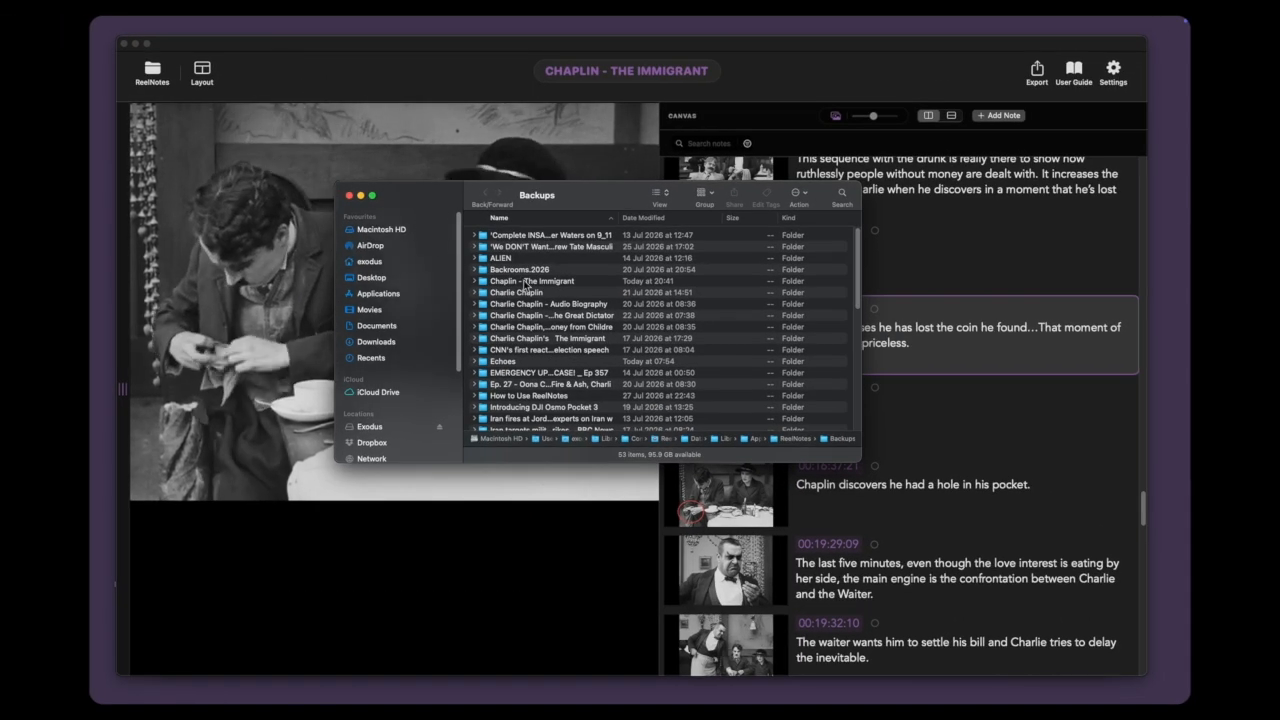
click(349, 197)
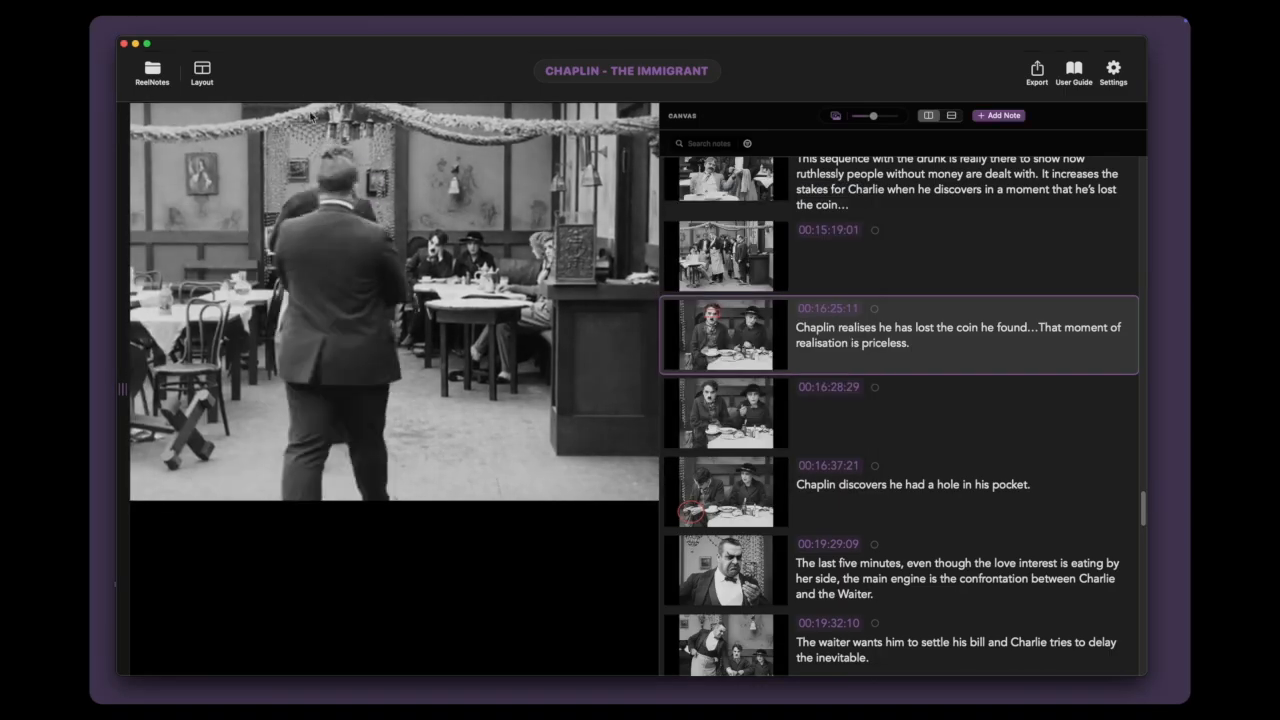
Step: Reveal the latest backup file of the Chaplin - The Immigrant project, and close its folder
click(263, 22)
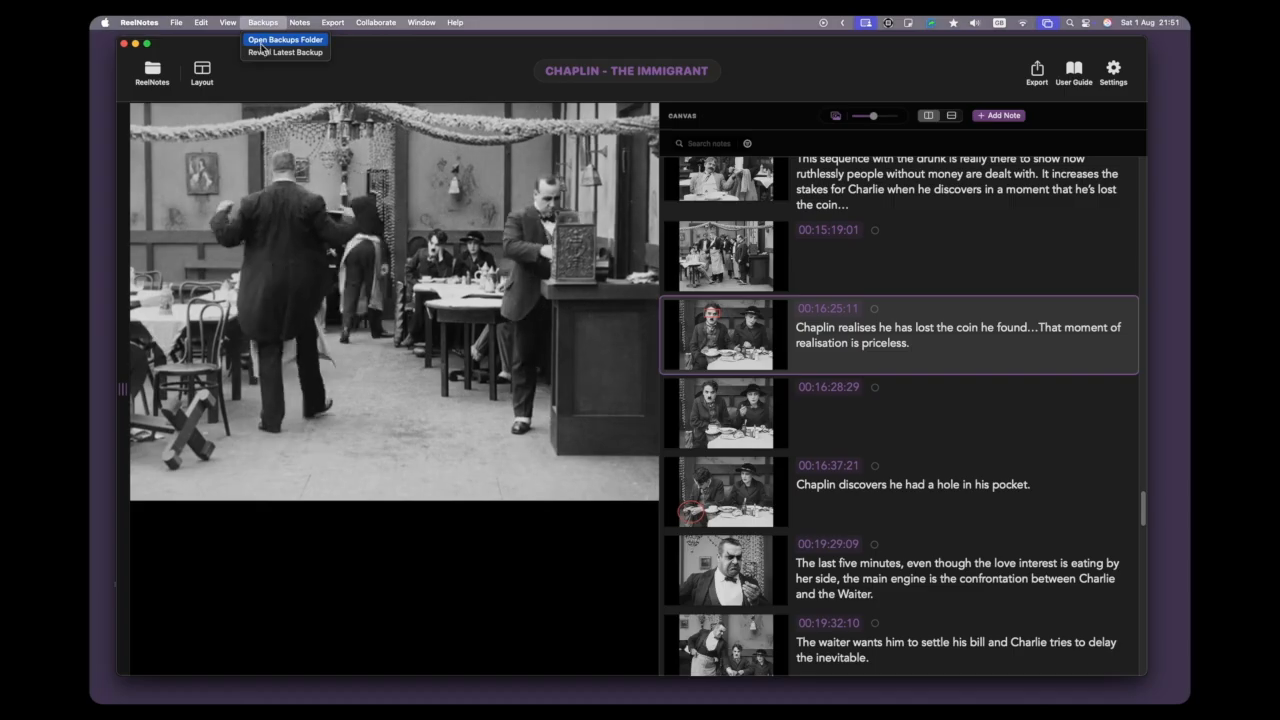
click(261, 56)
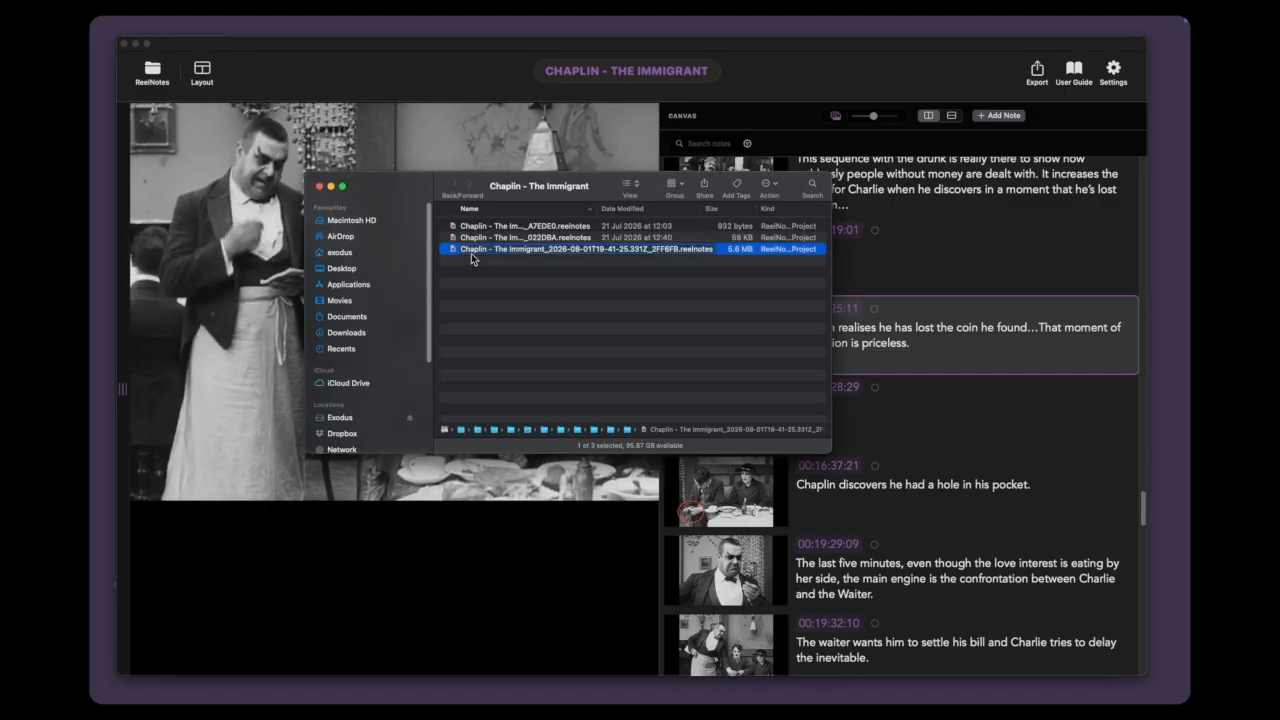
click(477, 283)
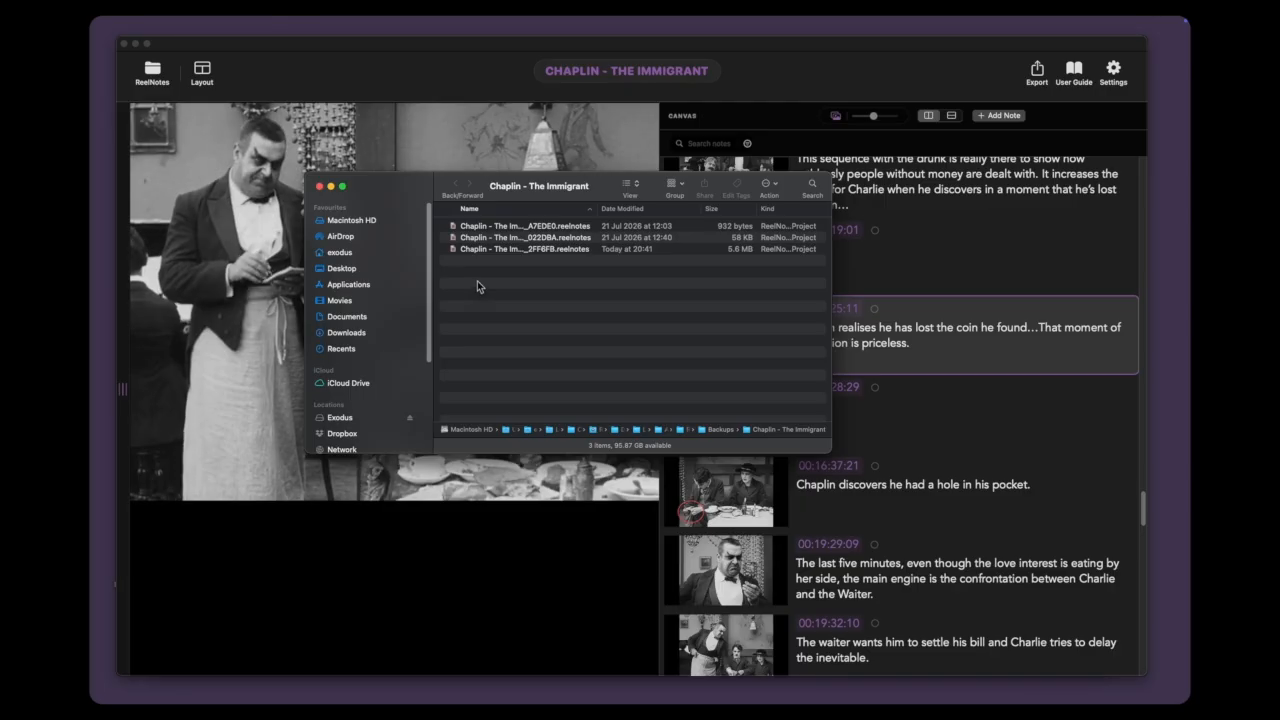
click(320, 187)
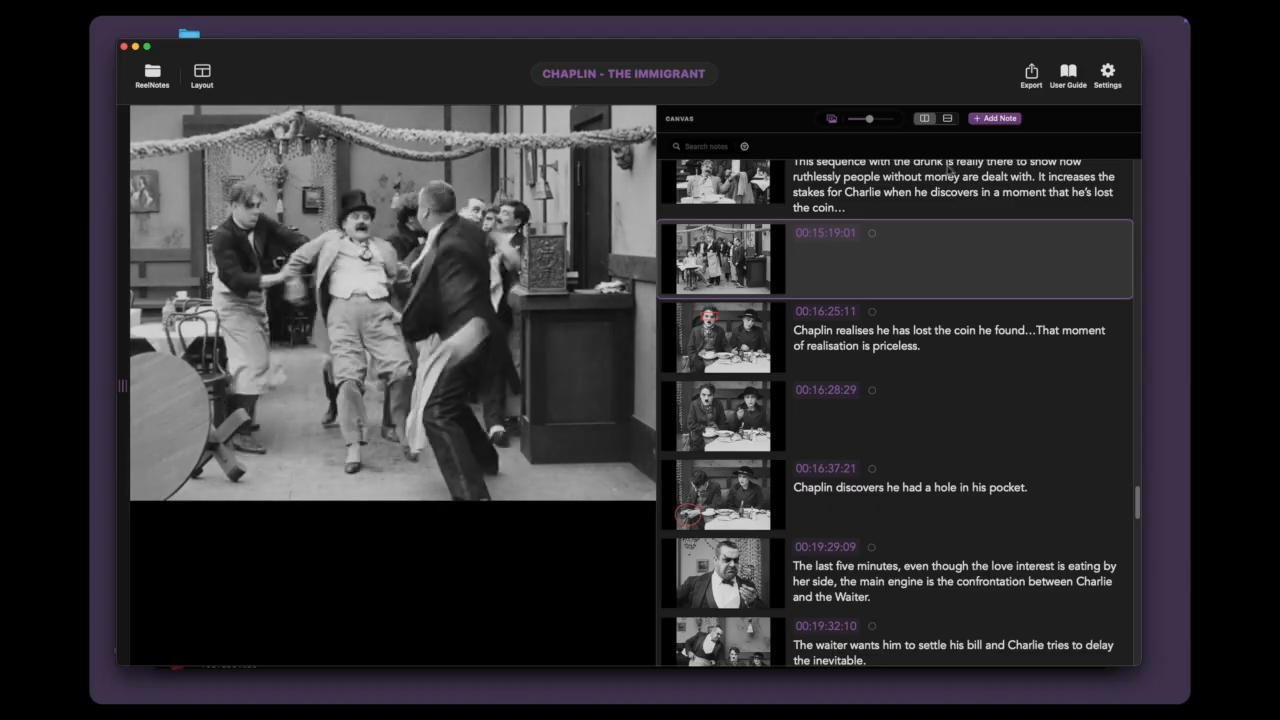
Step: Read through the user guide's sections on layouts, Binder, online video projects, settings and collaboration, and close the guide
click(1068, 75)
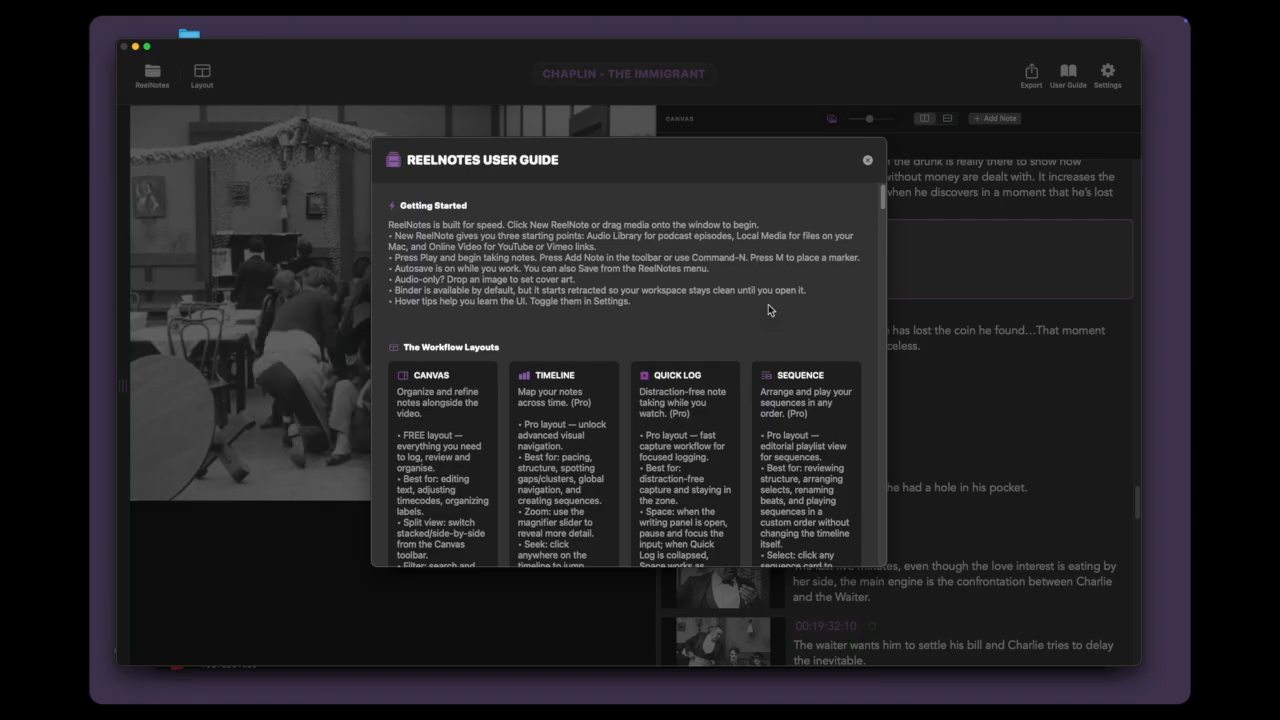
scroll(768, 304, down, 2)
scroll(768, 304, up, 2)
scroll(768, 304, down, 3)
scroll(768, 304, down, 5)
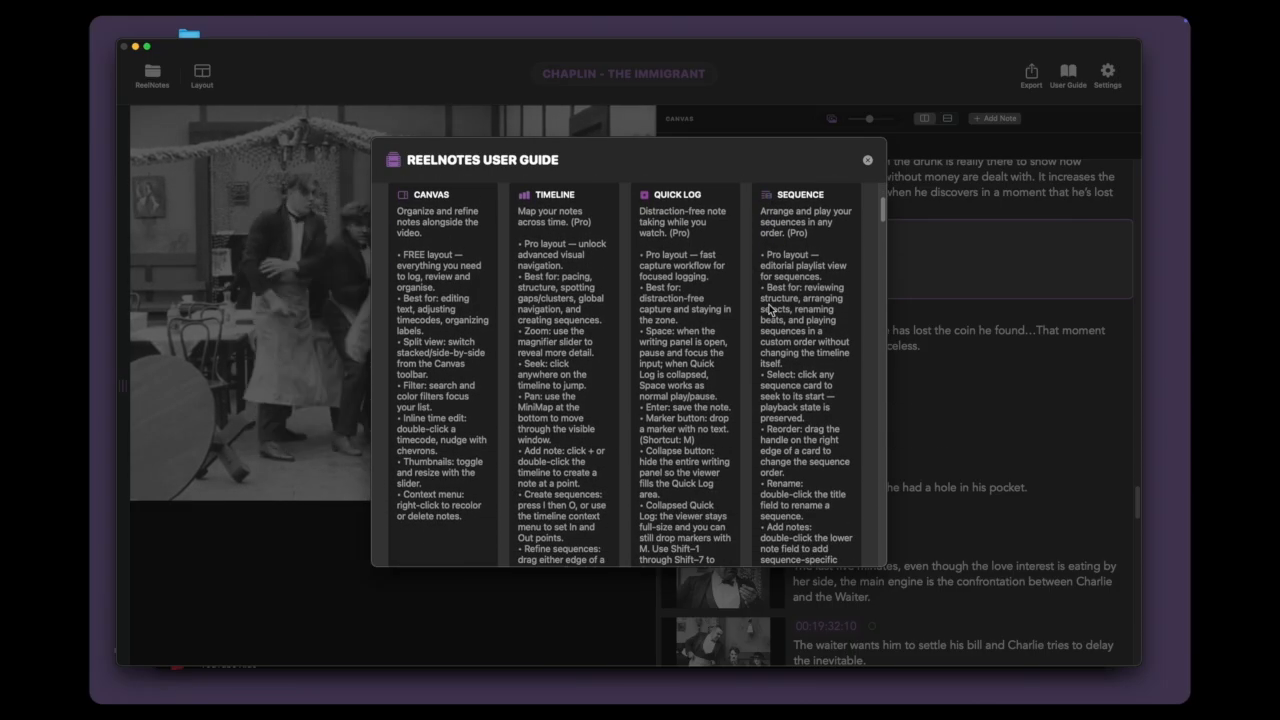
scroll(770, 310, down, 6)
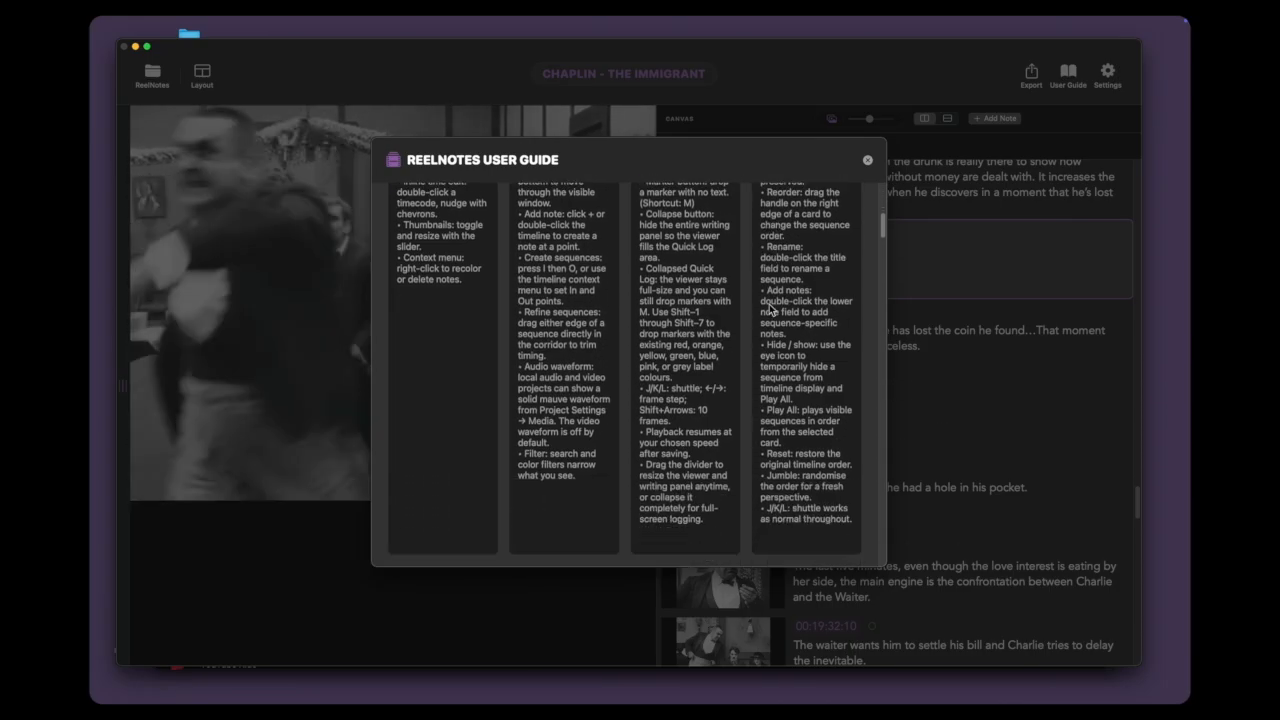
scroll(770, 310, down, 6)
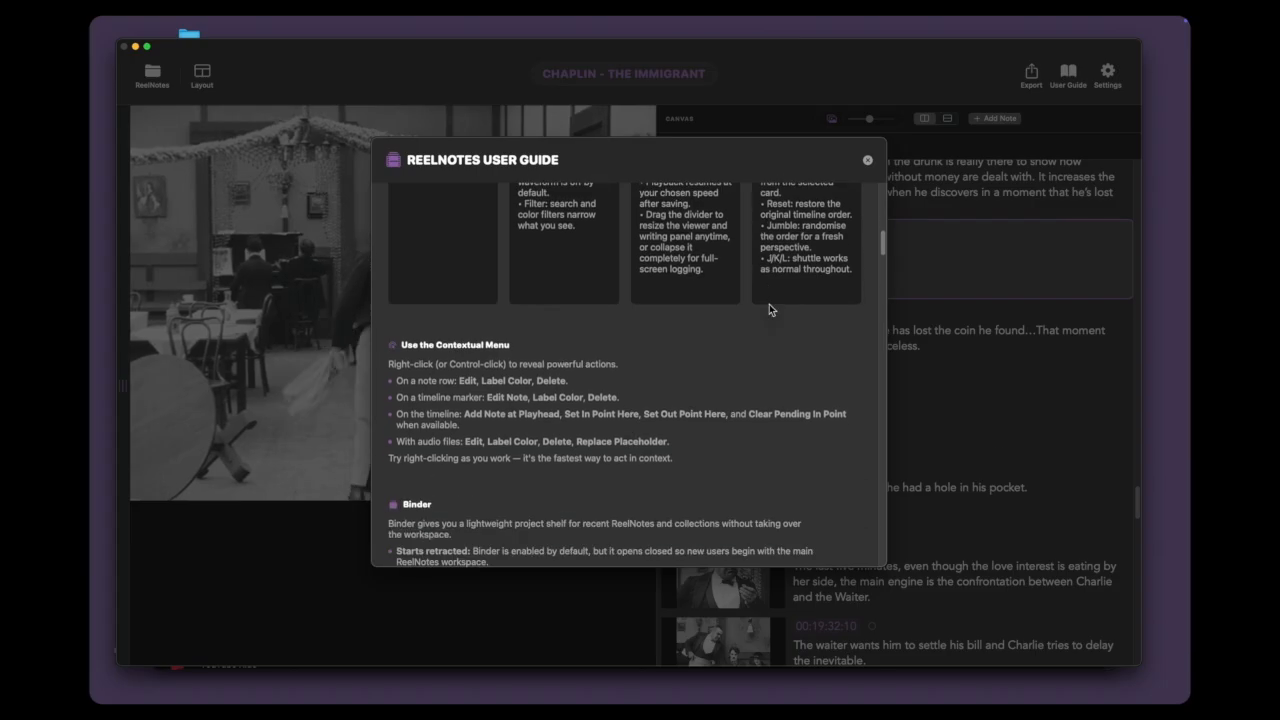
scroll(769, 305, down, 7)
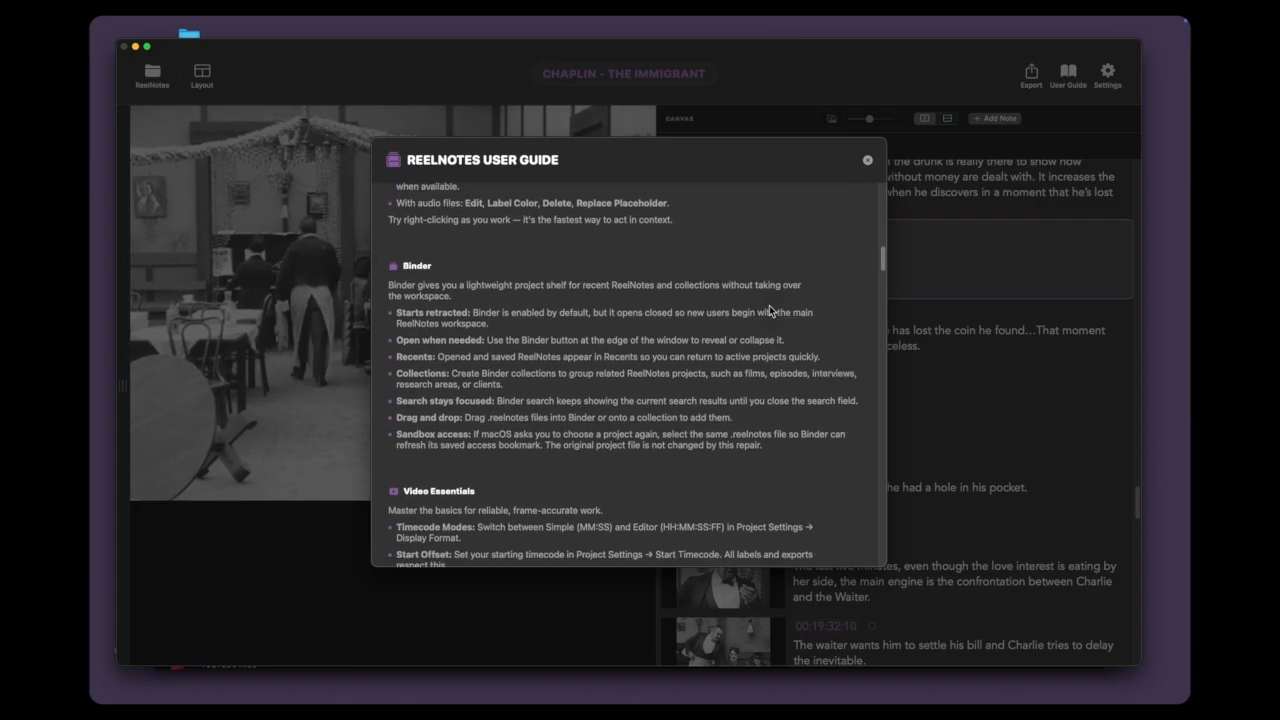
scroll(769, 305, down, 14)
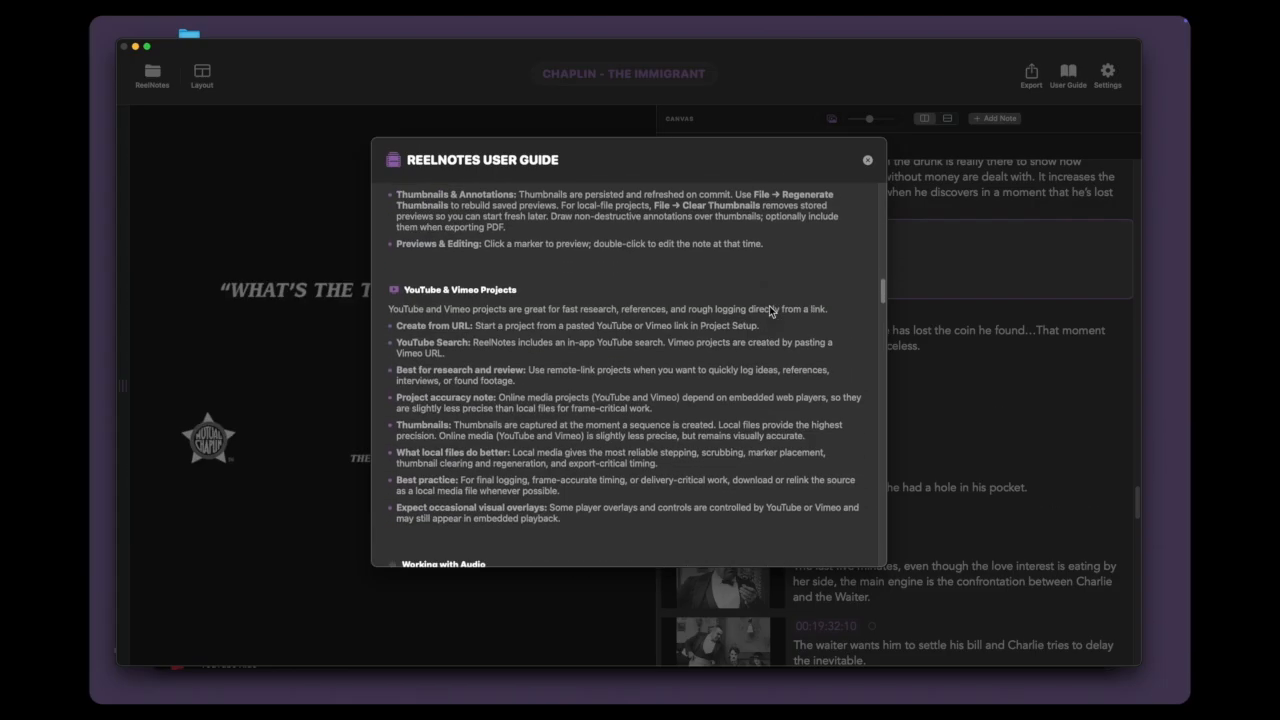
scroll(770, 310, down, 15)
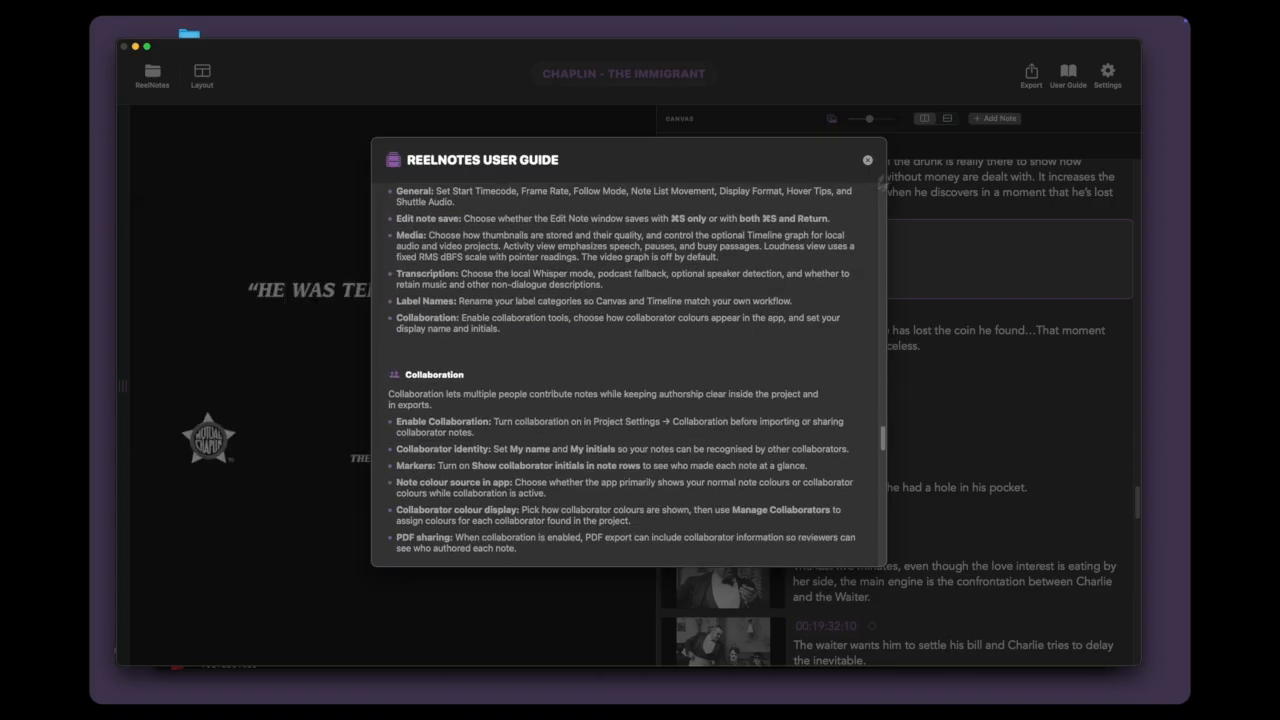
click(867, 160)
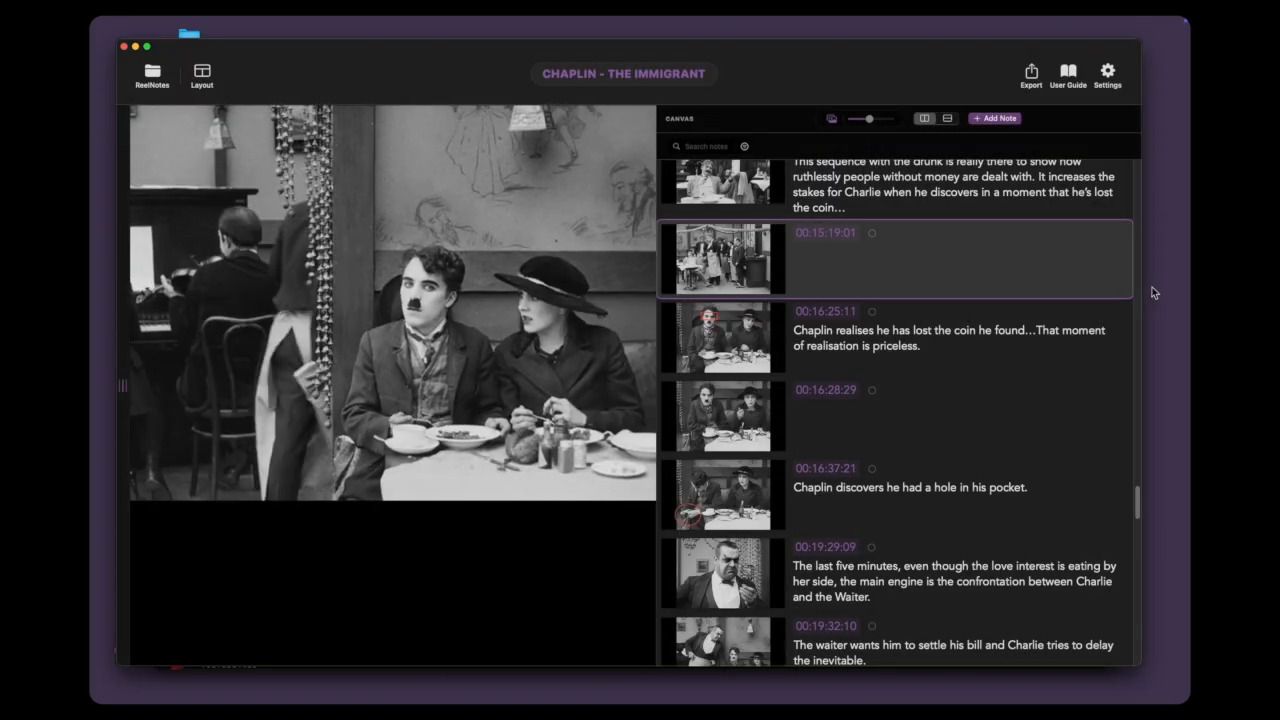